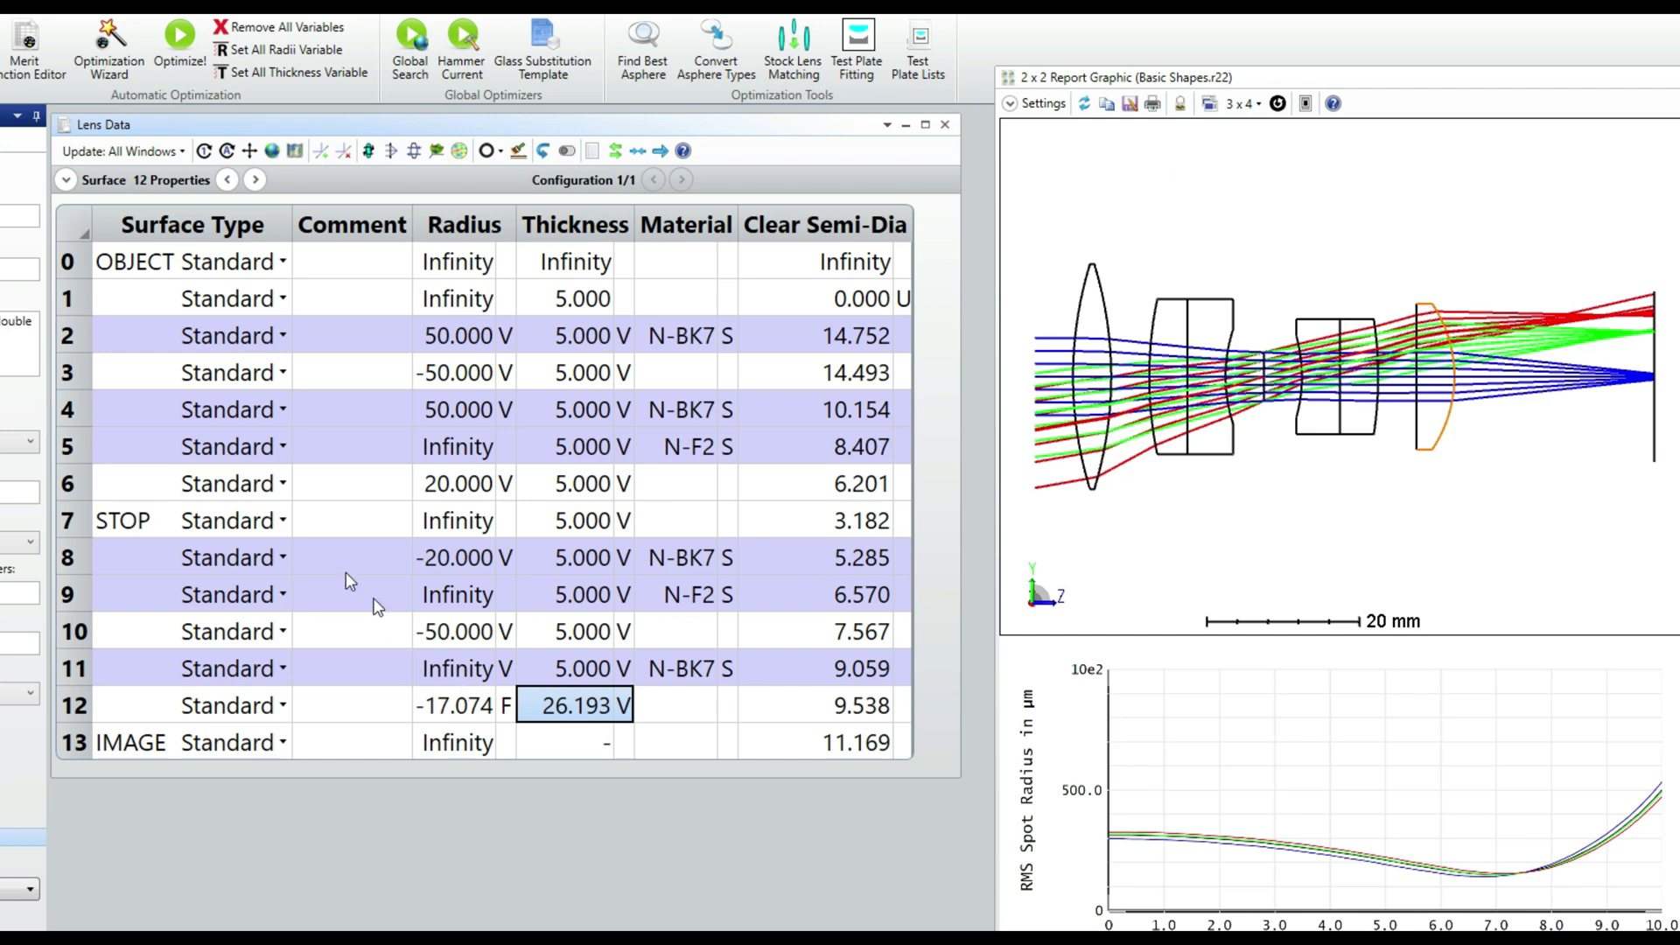
Rebuild the default merit function with a 1% maximum distortion limit.
{"action": "left_click", "coordinate": [245, 450]}
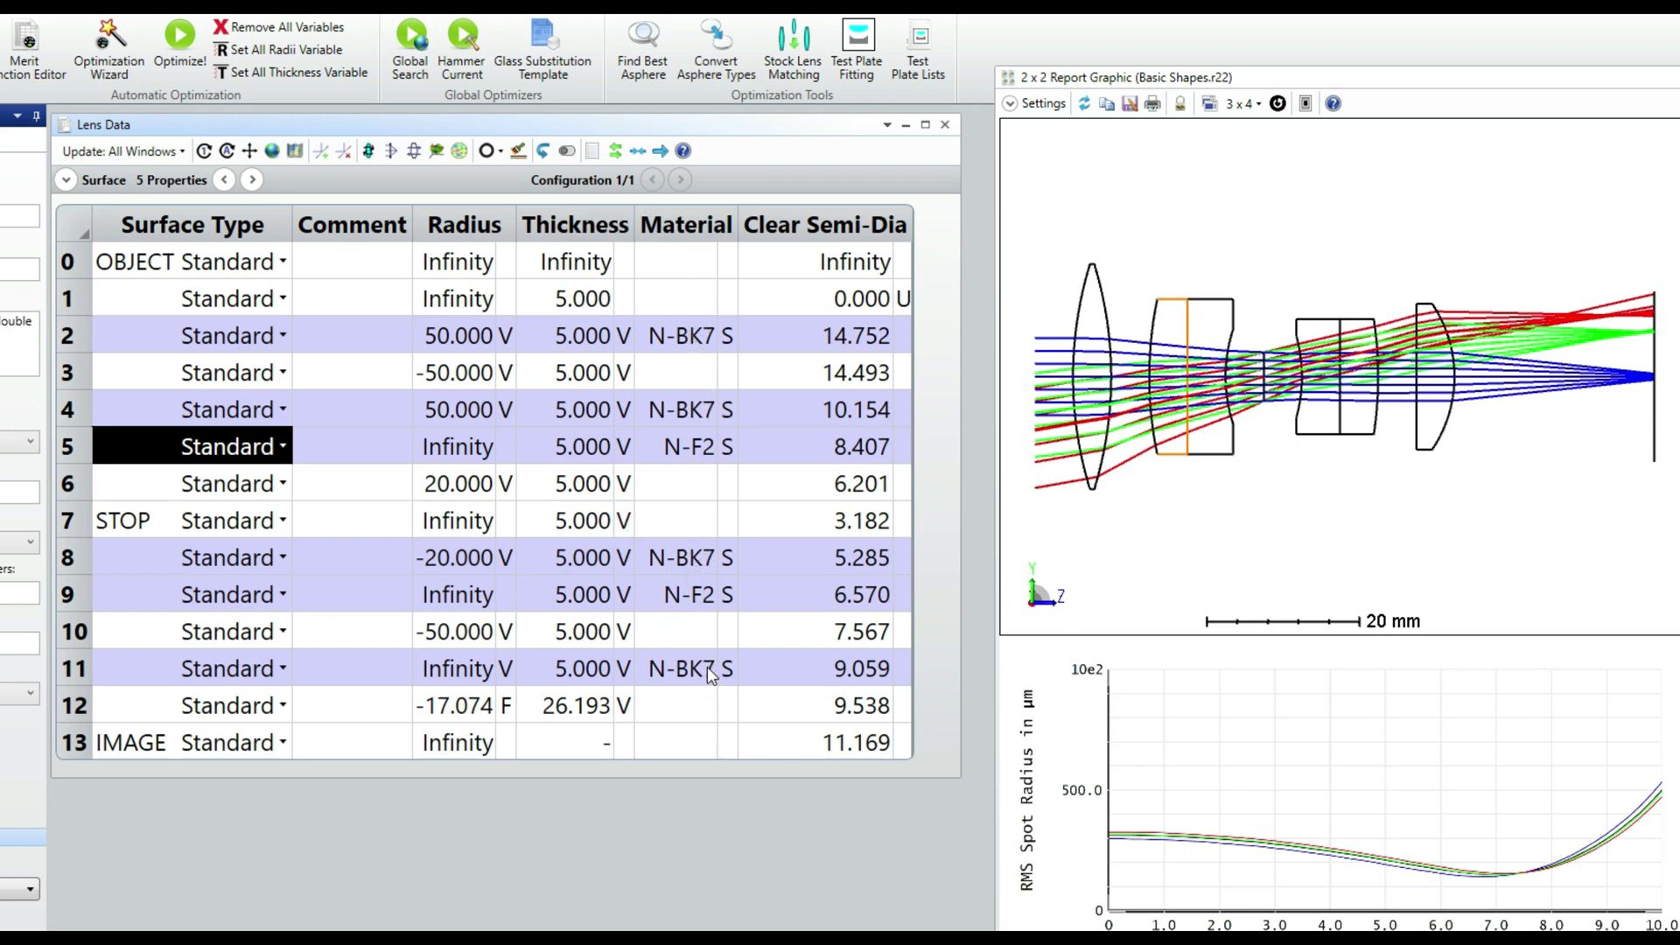
{"action": "left_click", "coordinate": [542, 45]}
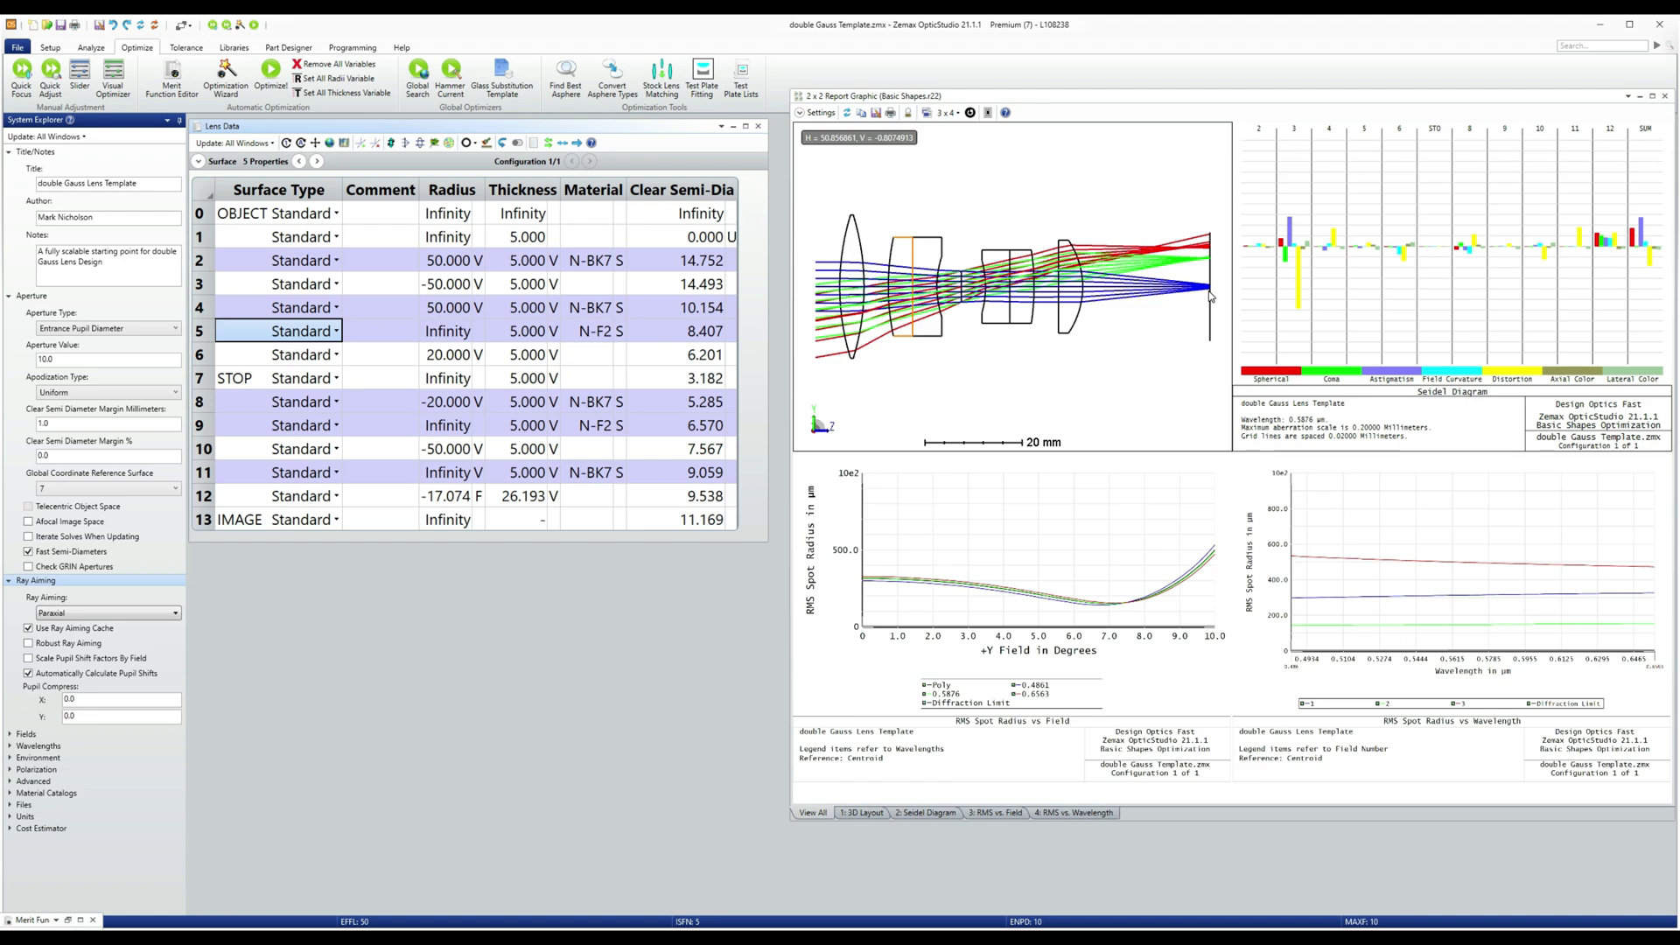
{"action": "key", "text": "F6"}
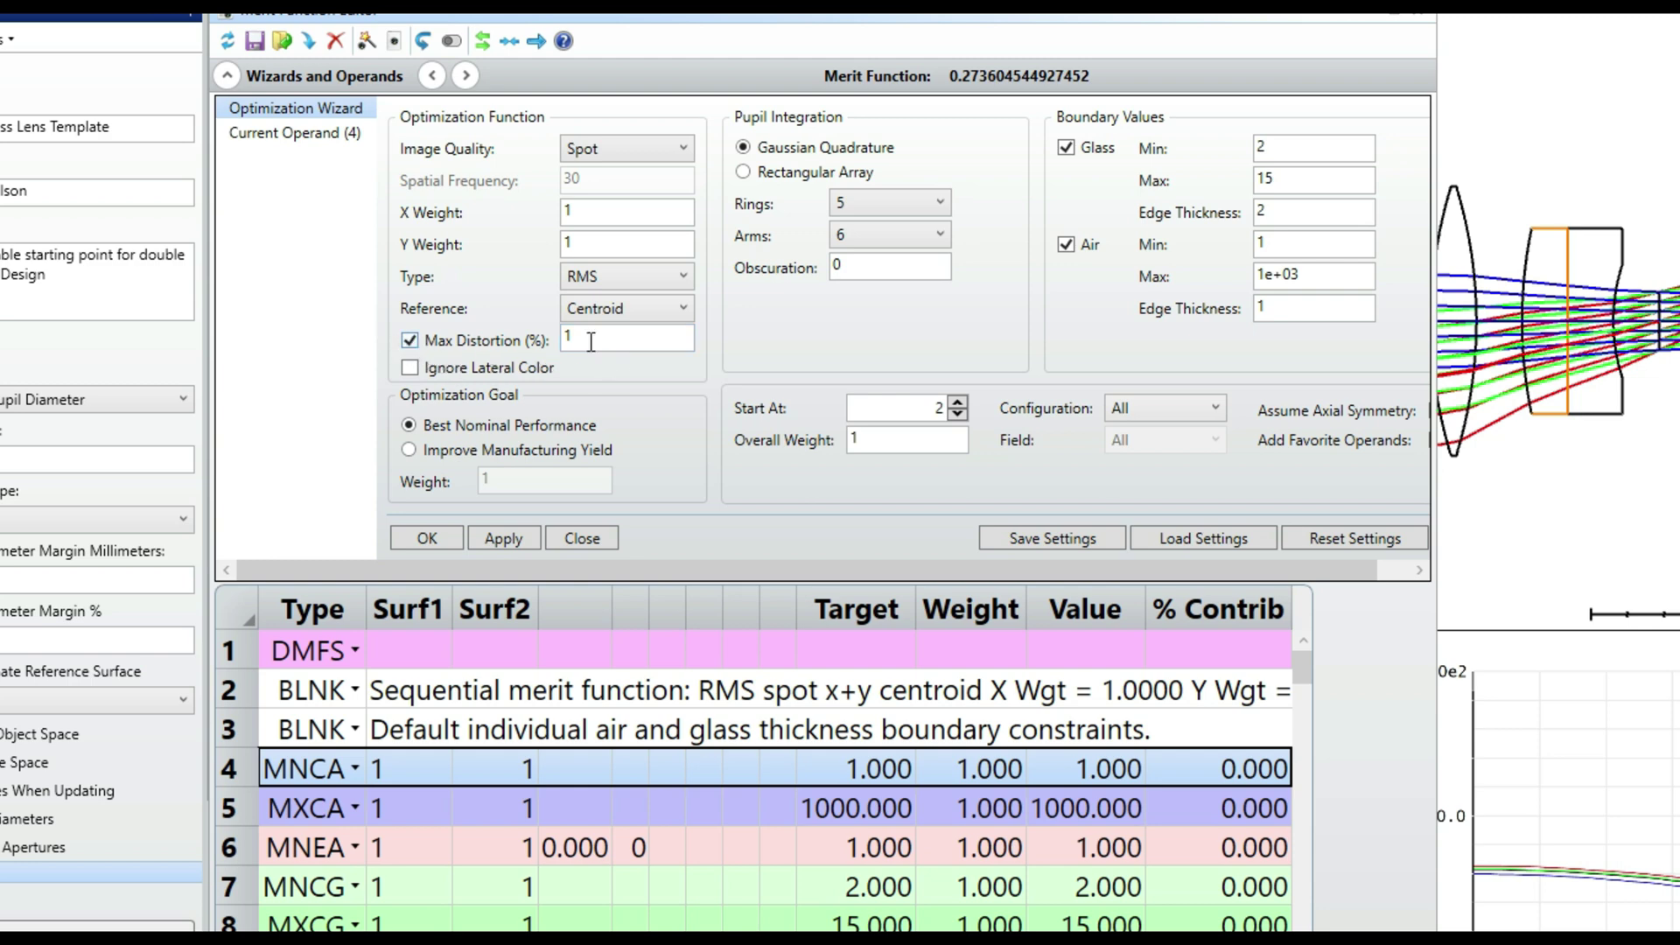
{"action": "left_click", "coordinate": [511, 534]}
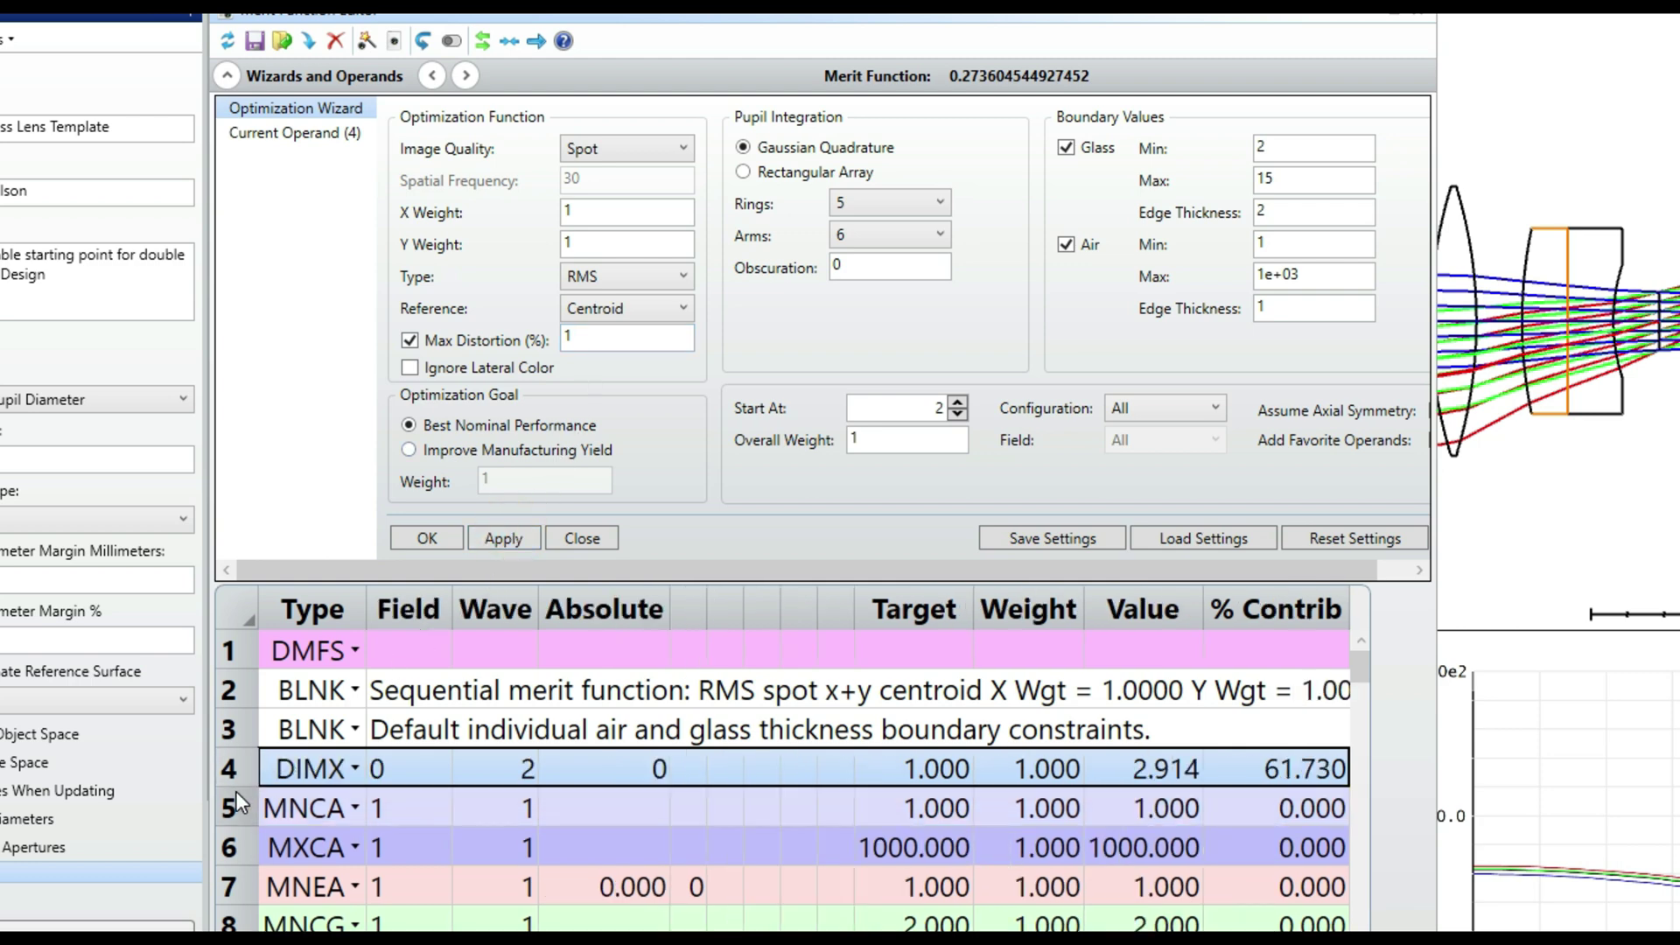
Inspect the DIMX distortion operand: target 1.000, current value 2.914.
{"action": "left_click", "coordinate": [511, 776]}
{"action": "left_click", "coordinate": [923, 770]}
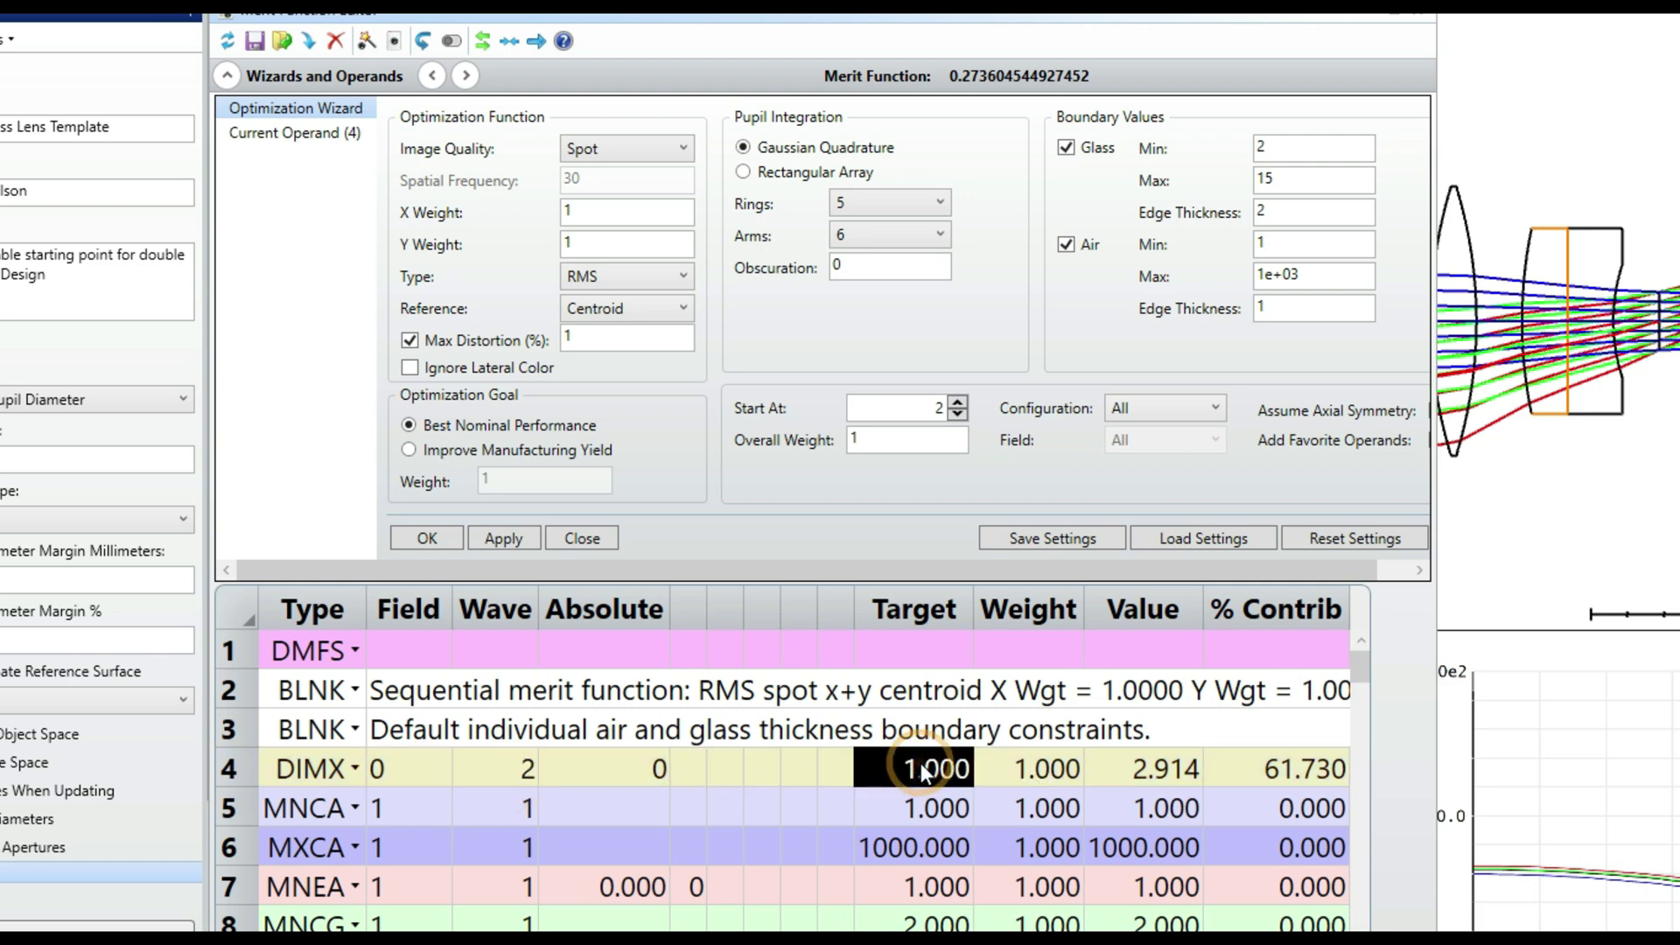
{"action": "left_click", "coordinate": [1158, 770]}
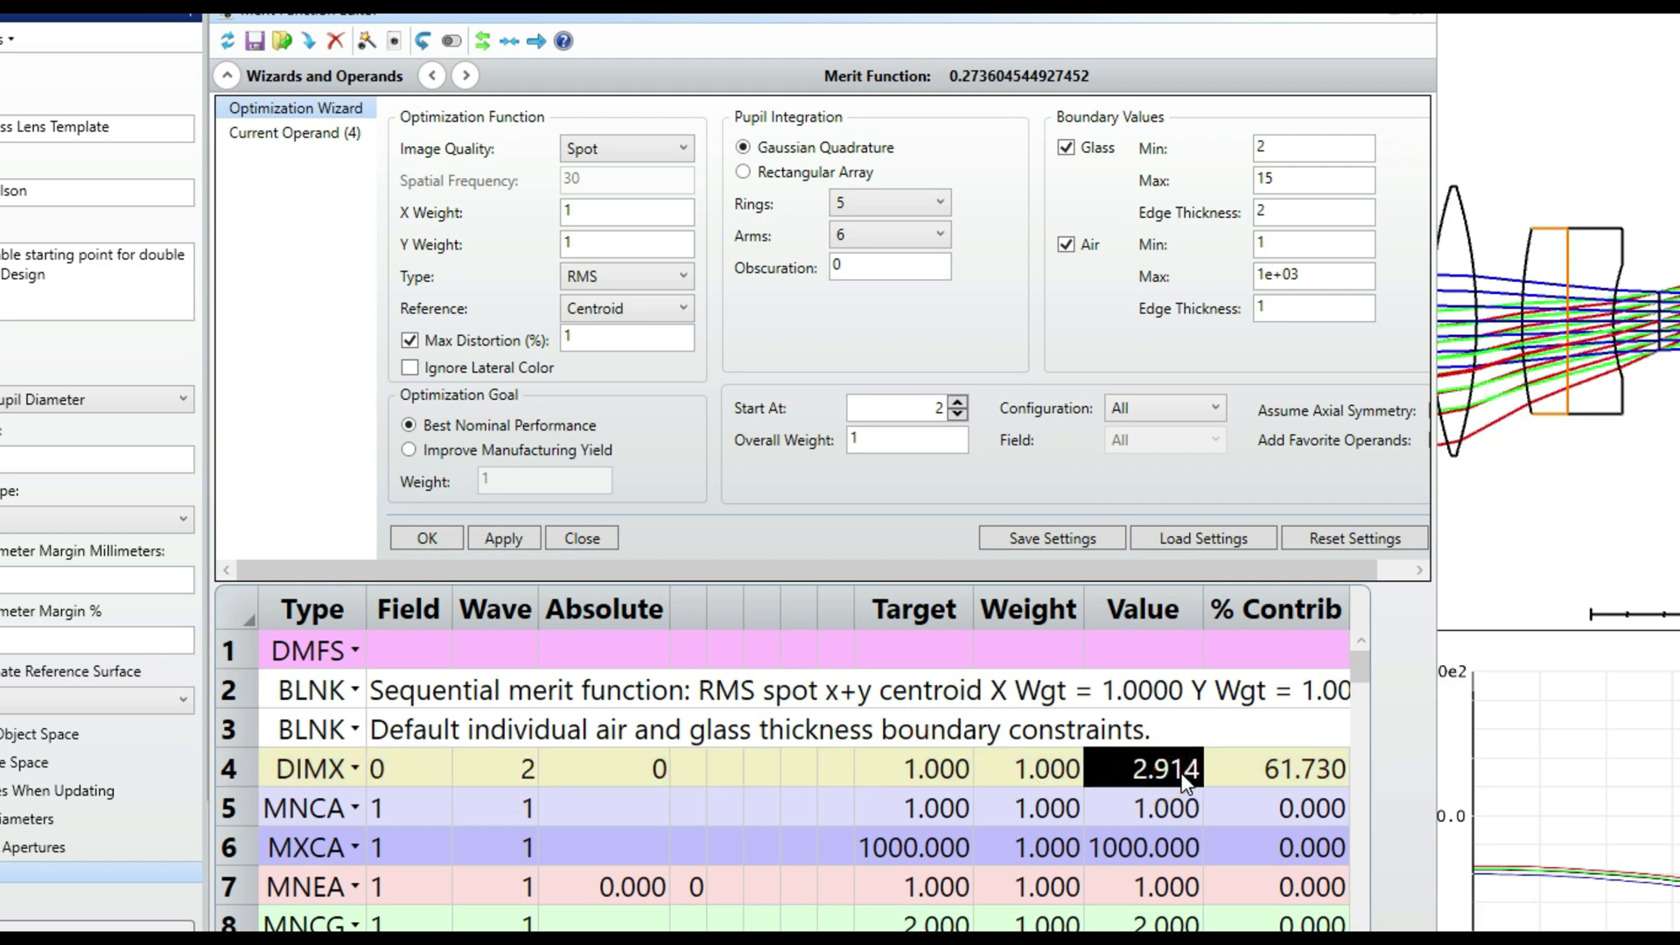
{"action": "left_click", "coordinate": [935, 771]}
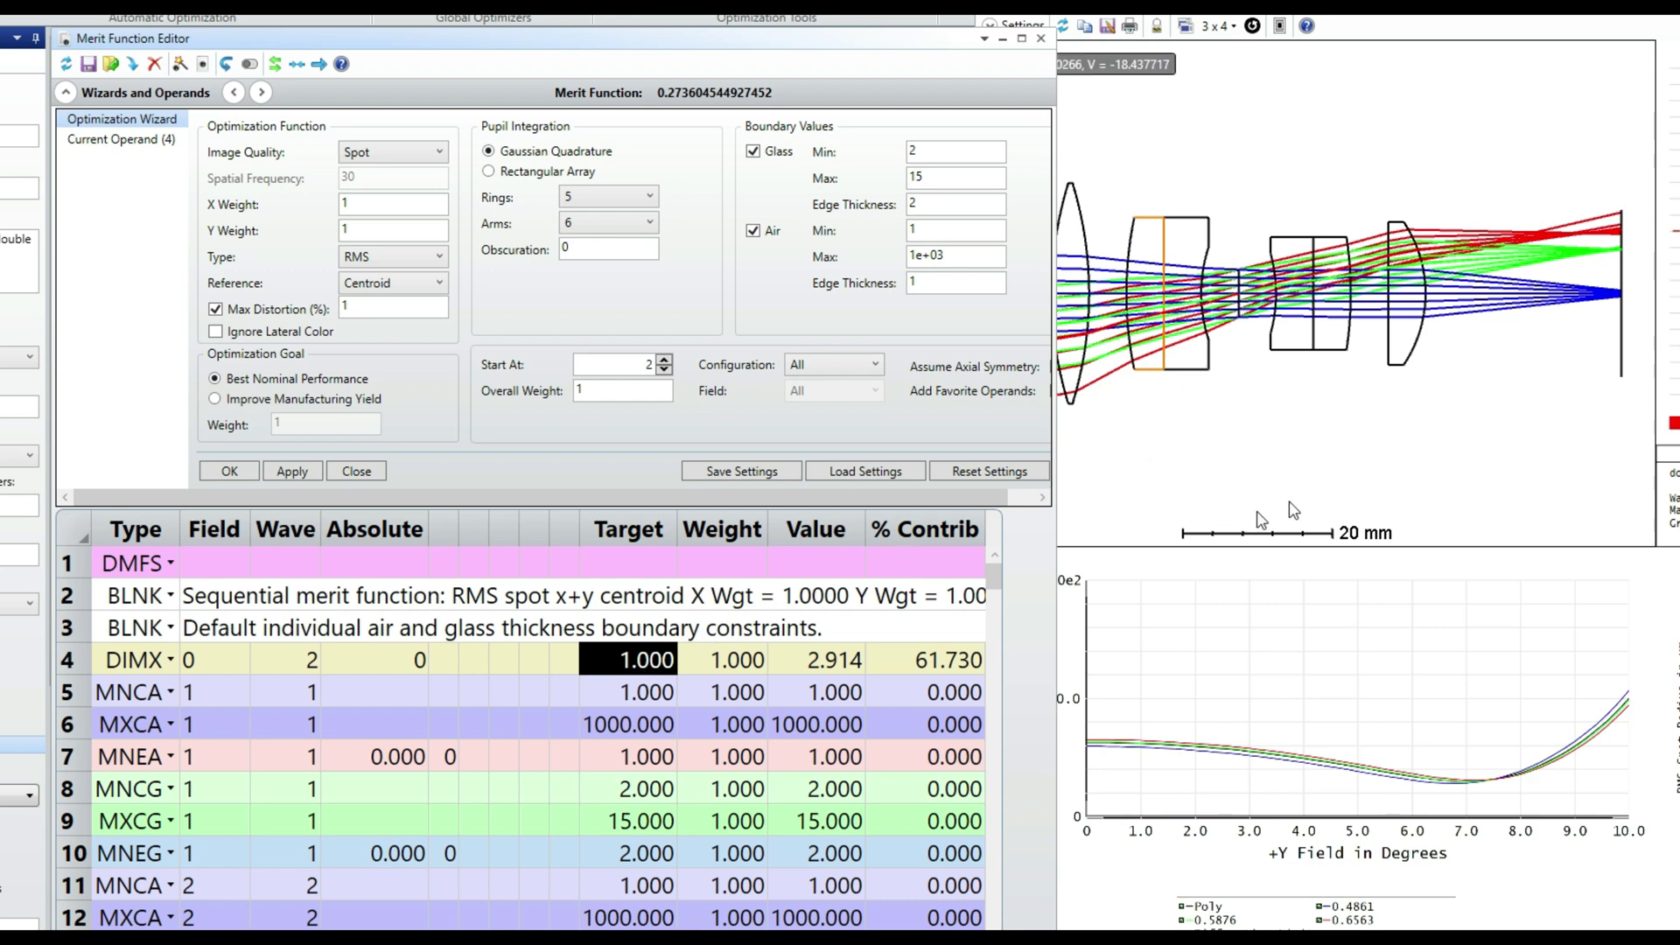
{"action": "left_click", "coordinate": [1527, 374]}
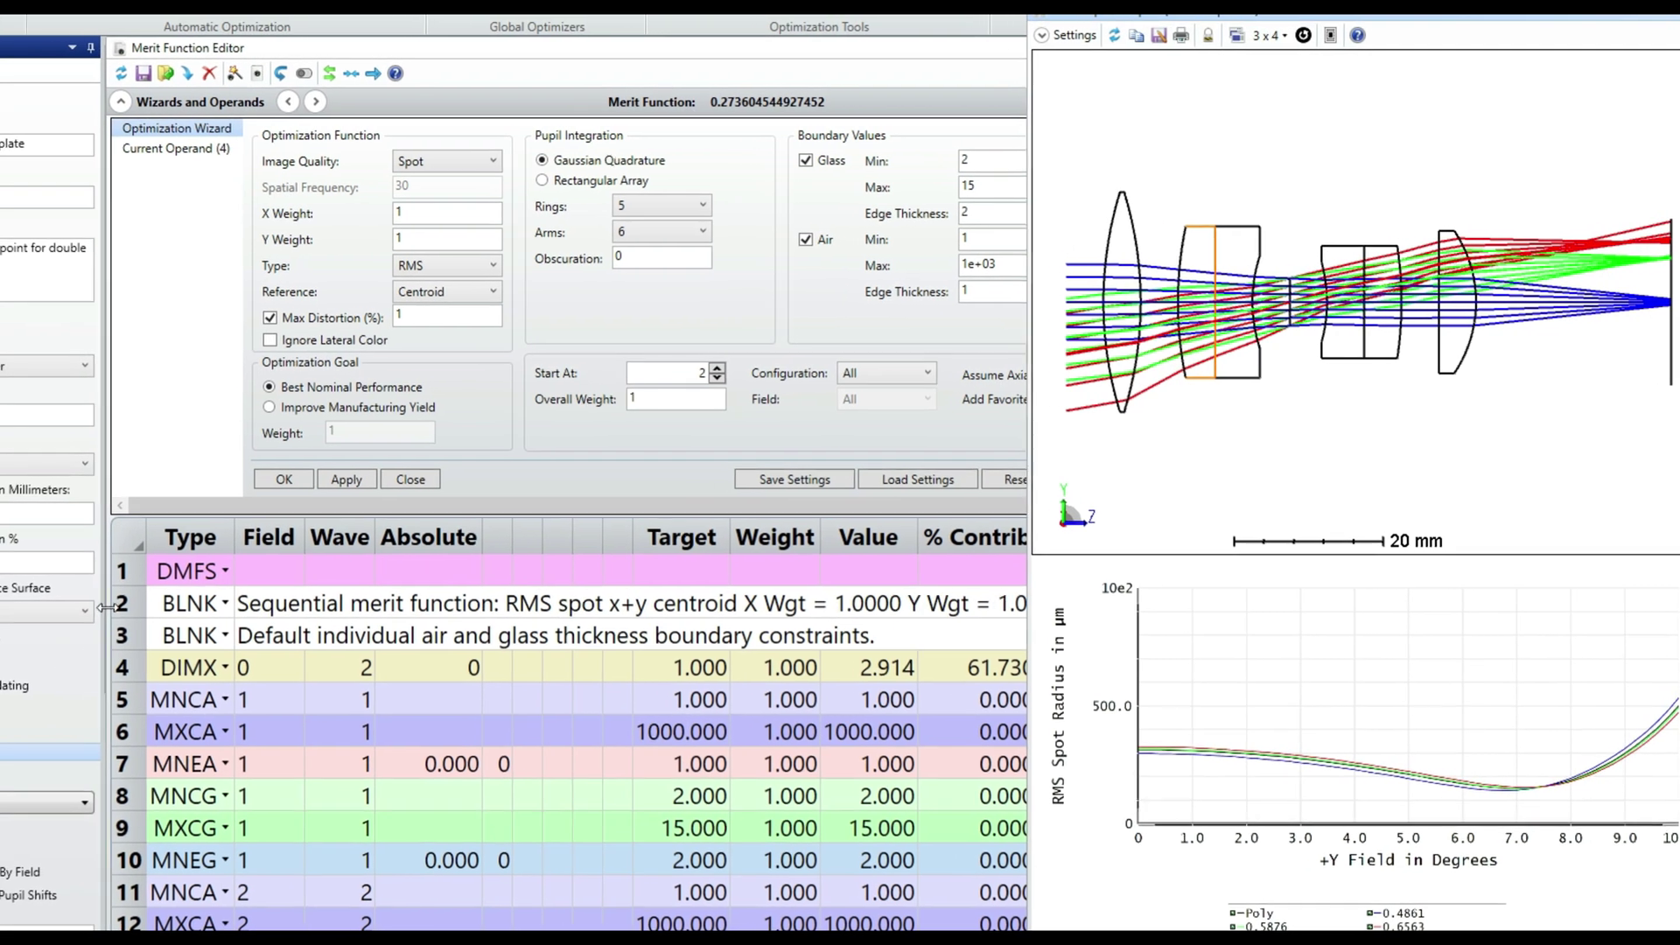
Insert a new CTGT operand at the top of the merit function.
{"action": "left_click", "coordinate": [132, 571]}
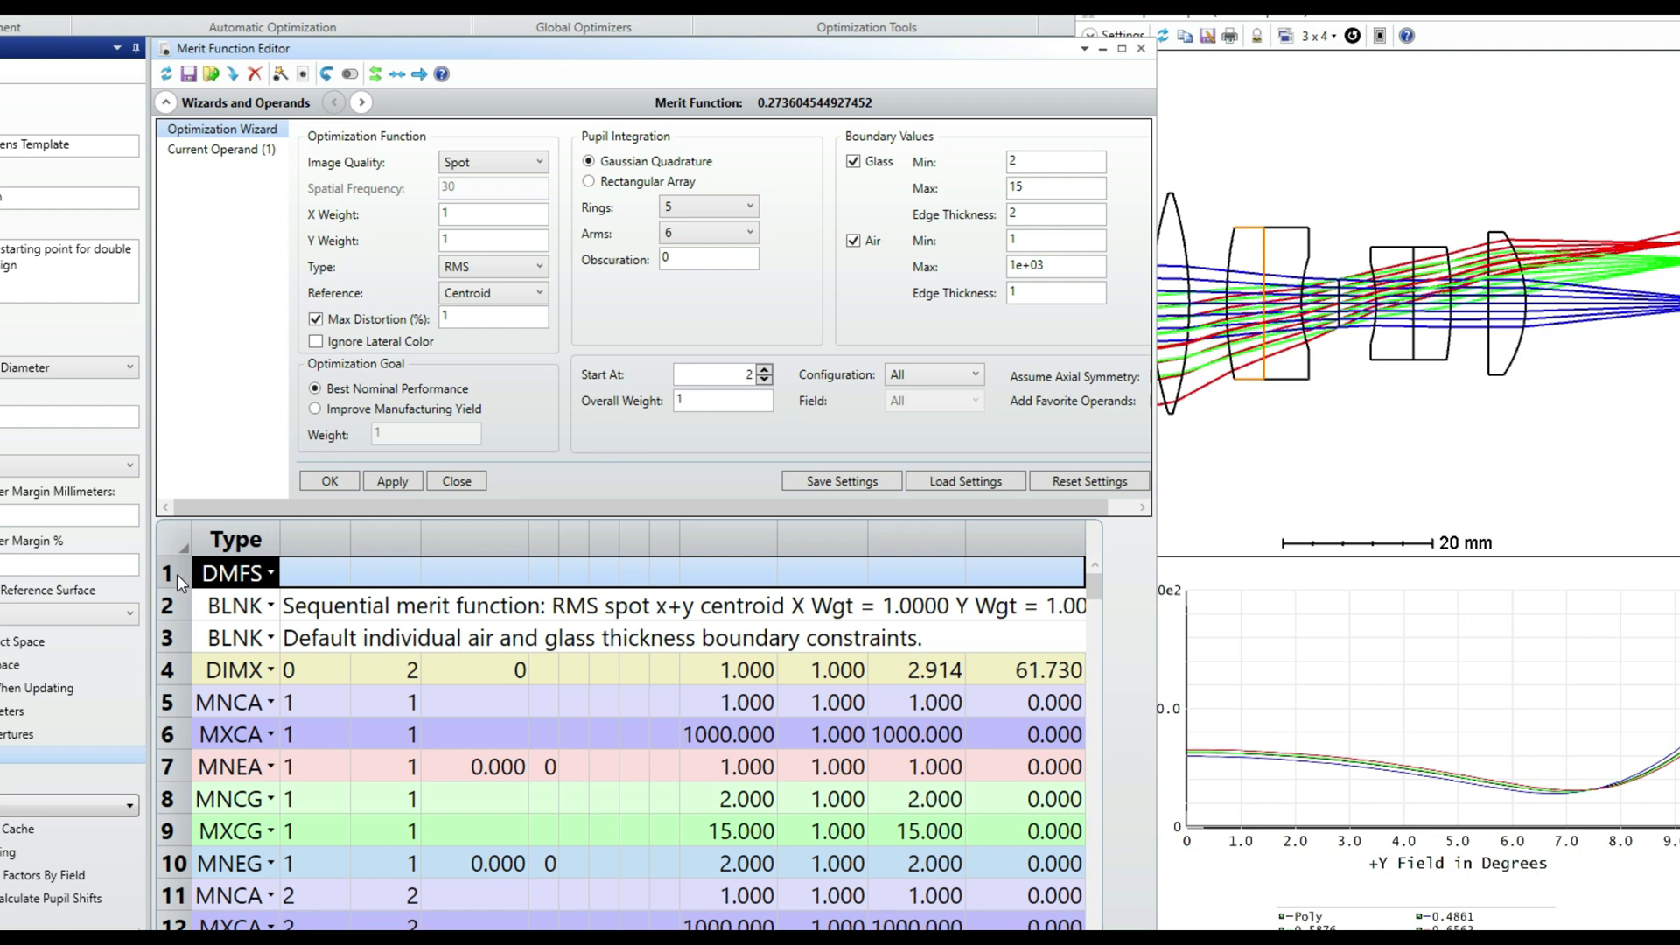
{"action": "key", "text": "Insert"}
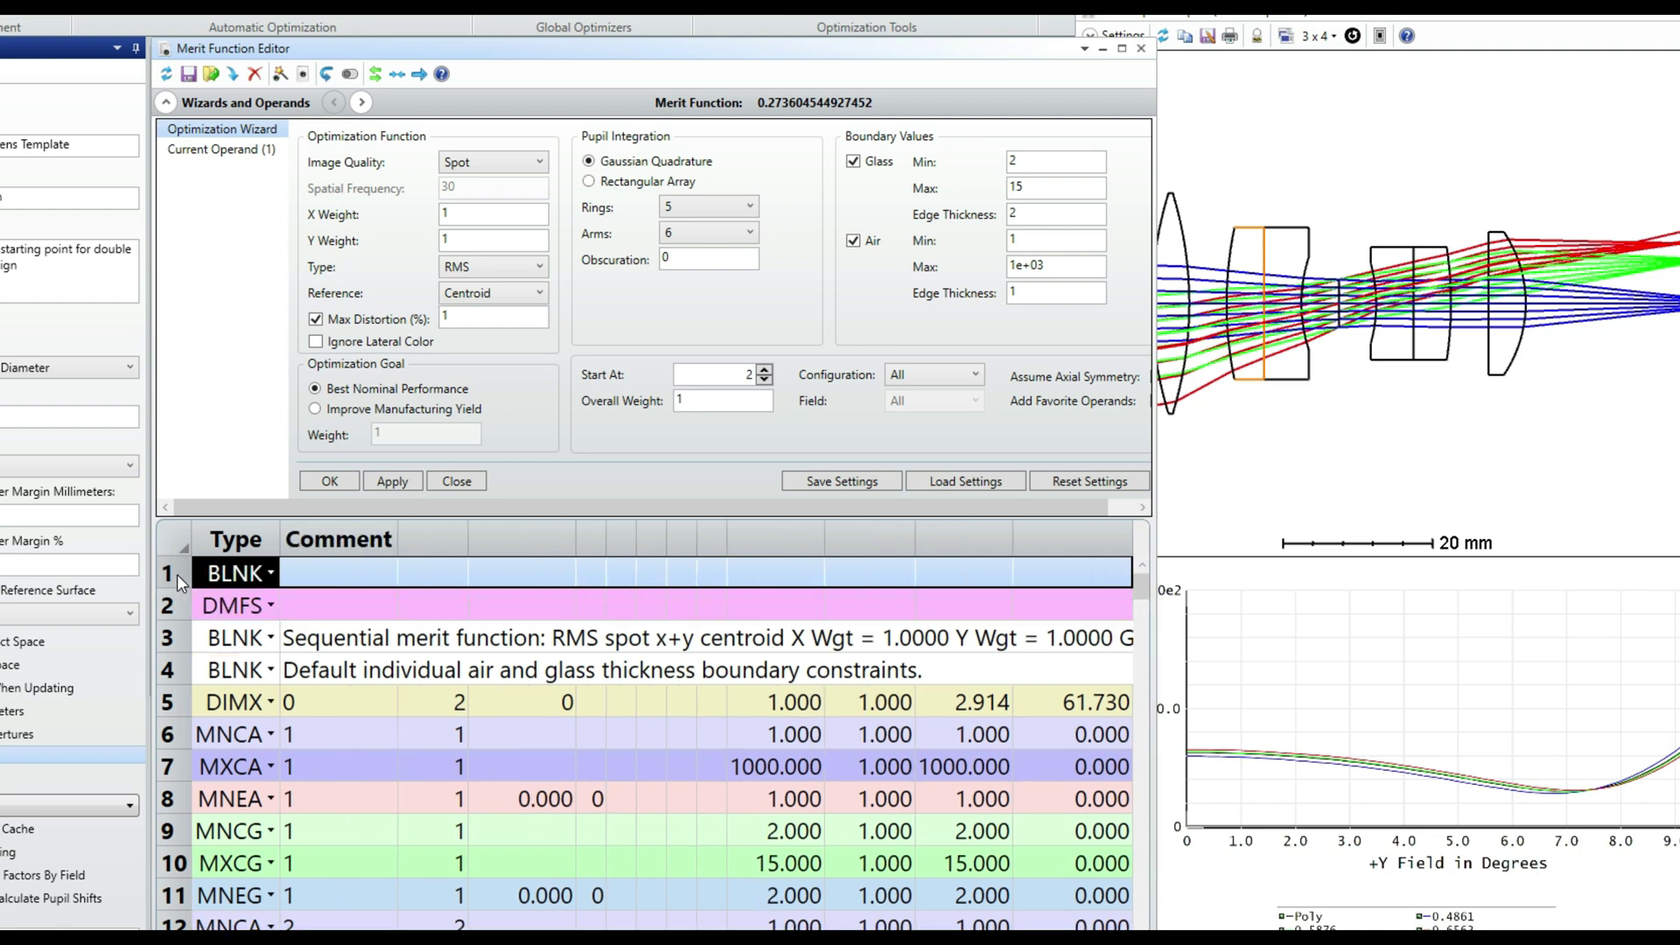
{"action": "type", "text": "ctgt"}
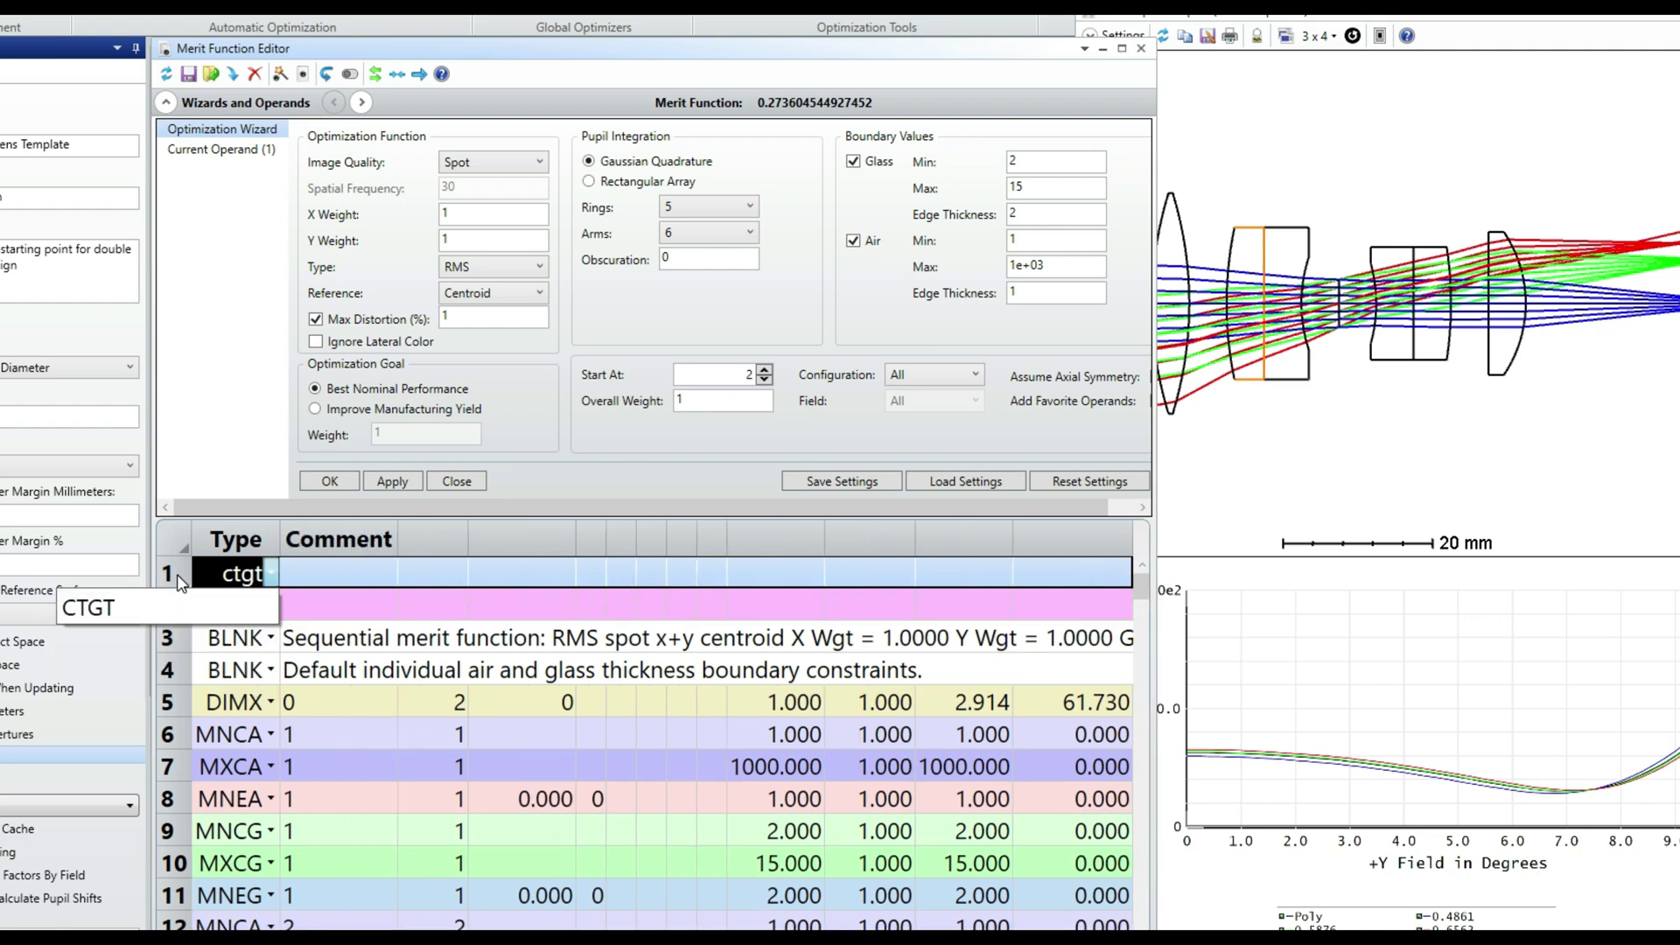
{"action": "key", "text": "Return"}
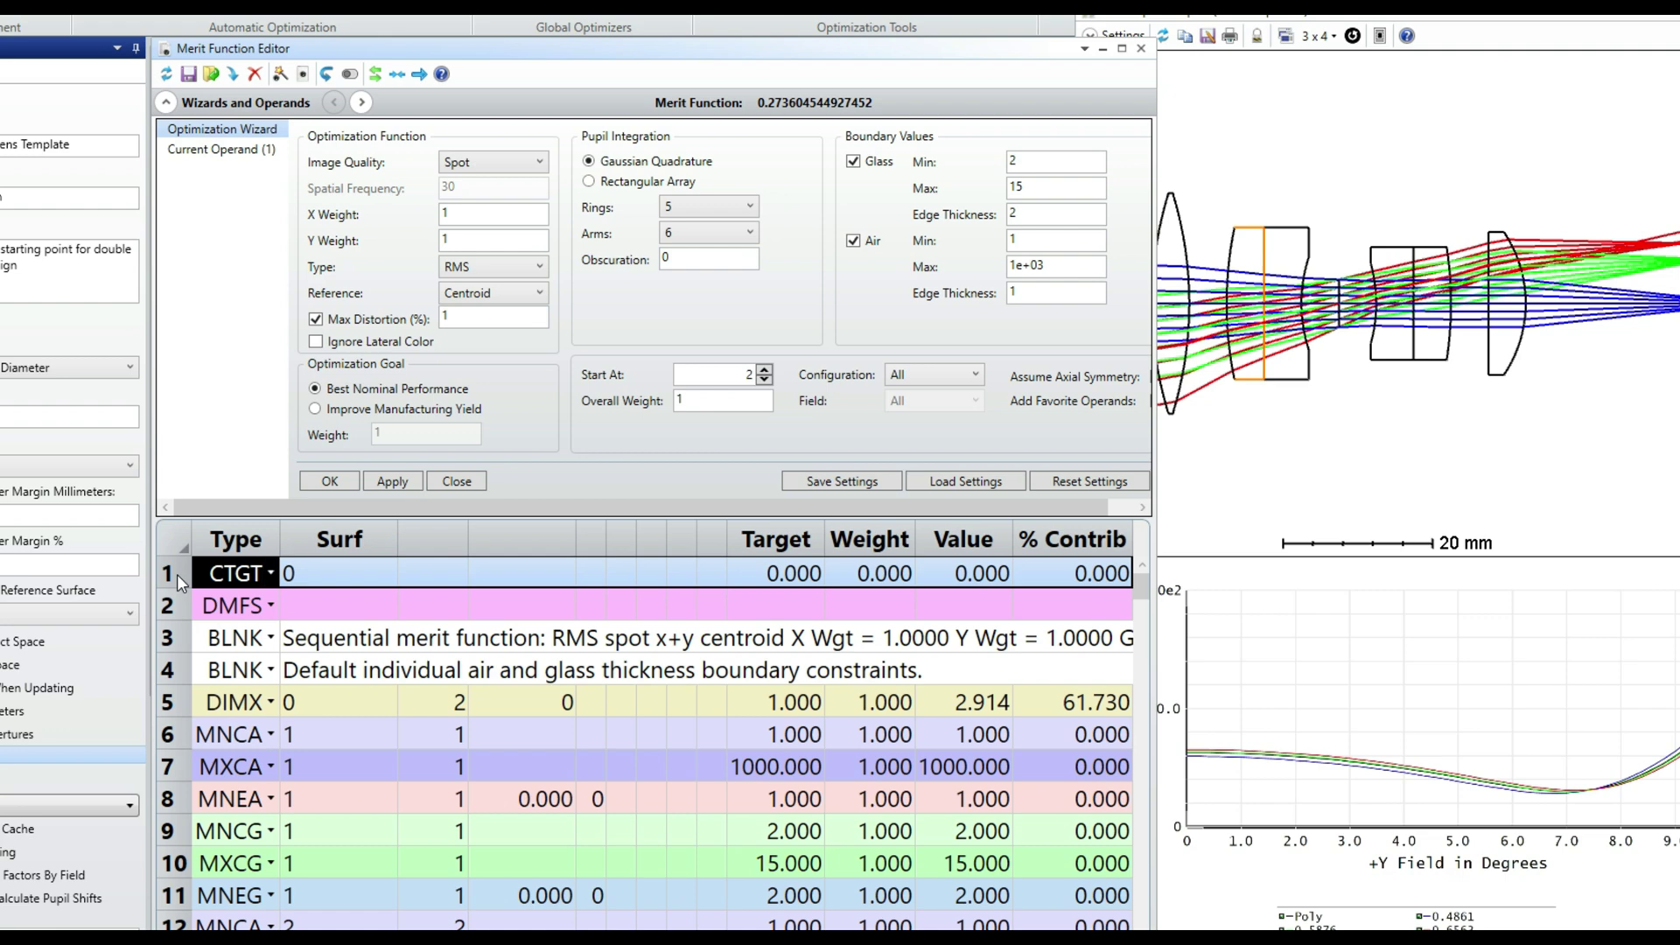
{"action": "key", "text": "Tab"}
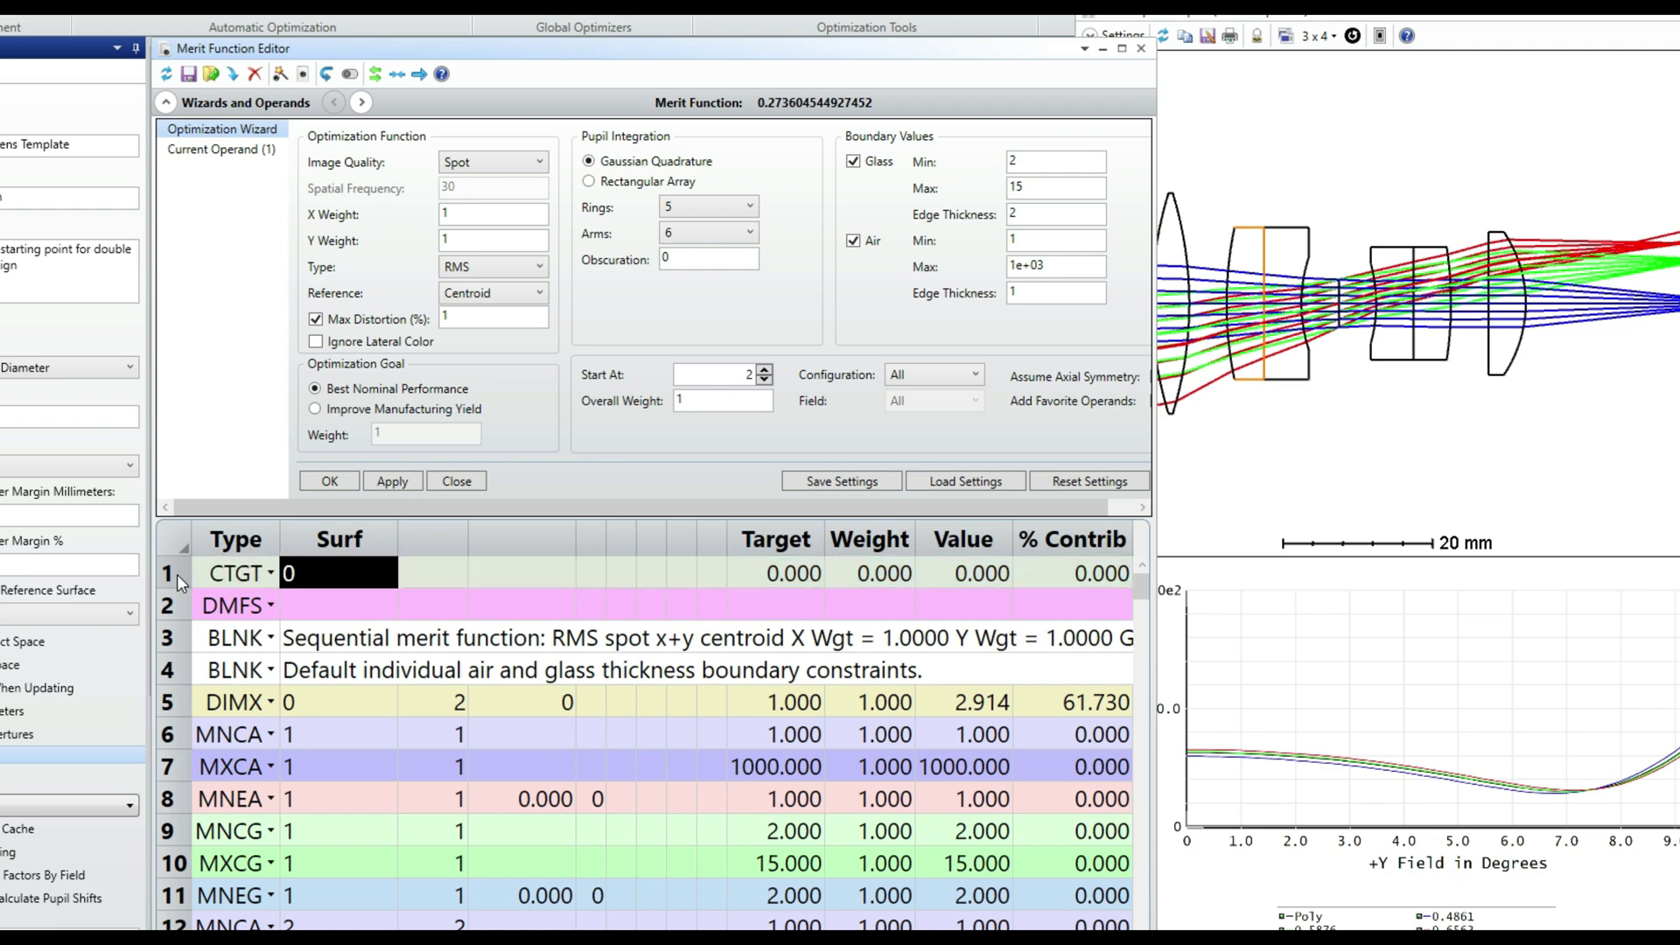
{"action": "mouse_move", "coordinate": [551, 48]}
{"action": "left_mouse_down"}
{"action": "mouse_move", "coordinate": [618, 804]}
{"action": "mouse_move", "coordinate": [605, 319]}
{"action": "mouse_move", "coordinate": [550, 76]}
{"action": "left_mouse_up"}
Set the CTGT to surface 12, target 30, weight 1, and update the merit function.
{"action": "type", "text": "12"}
{"action": "key", "text": "Tab"}
{"action": "key", "text": "Tab"}
{"action": "key", "text": "Tab"}
{"action": "key", "text": "Tab"}
{"action": "key", "text": "Tab"}
{"action": "key", "text": "Tab"}
{"action": "key", "text": "Tab"}
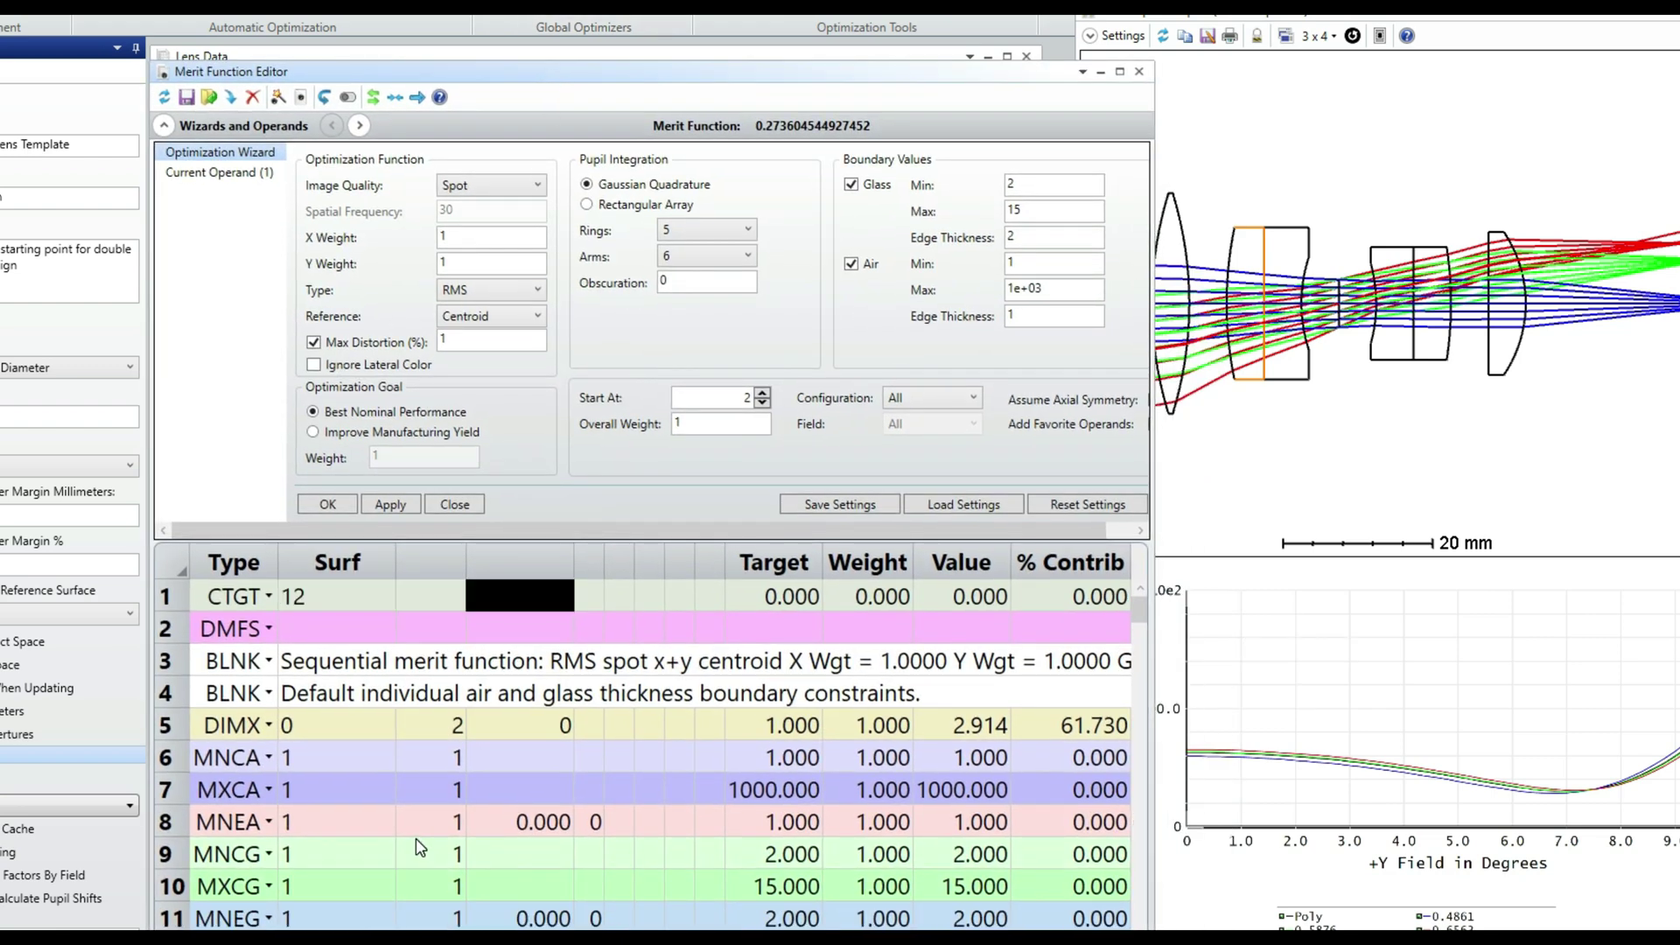
{"action": "type", "text": "30"}
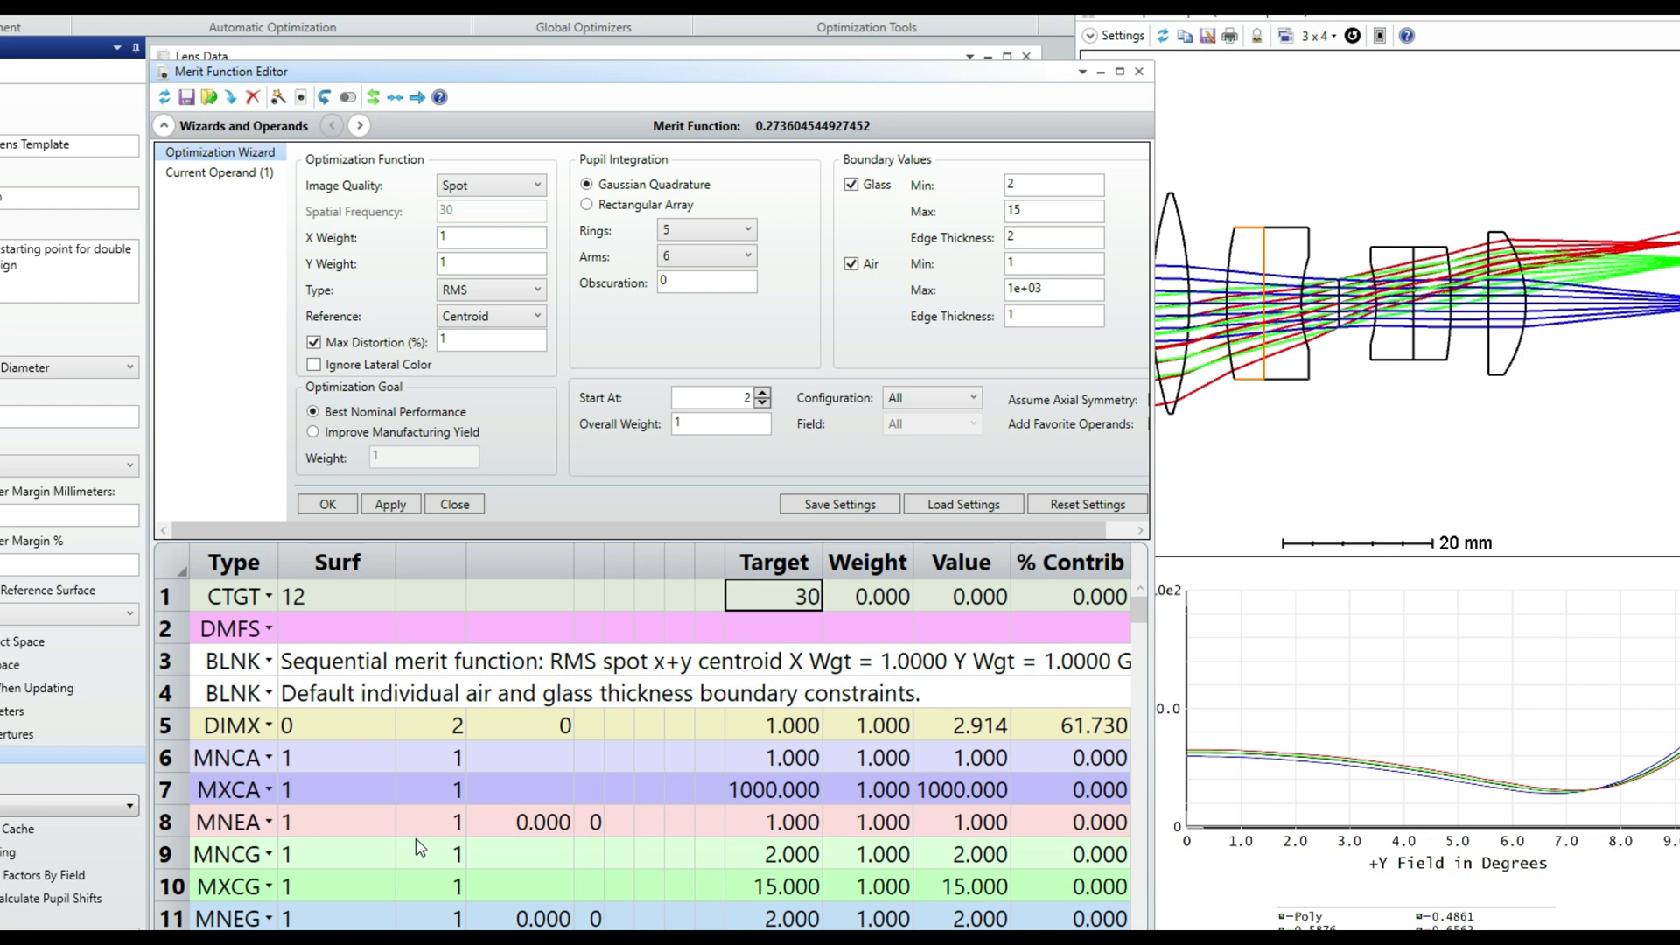
{"action": "key", "text": "Return"}
{"action": "key", "text": "Tab"}
{"action": "type", "text": "1"}
{"action": "key", "text": "Return"}
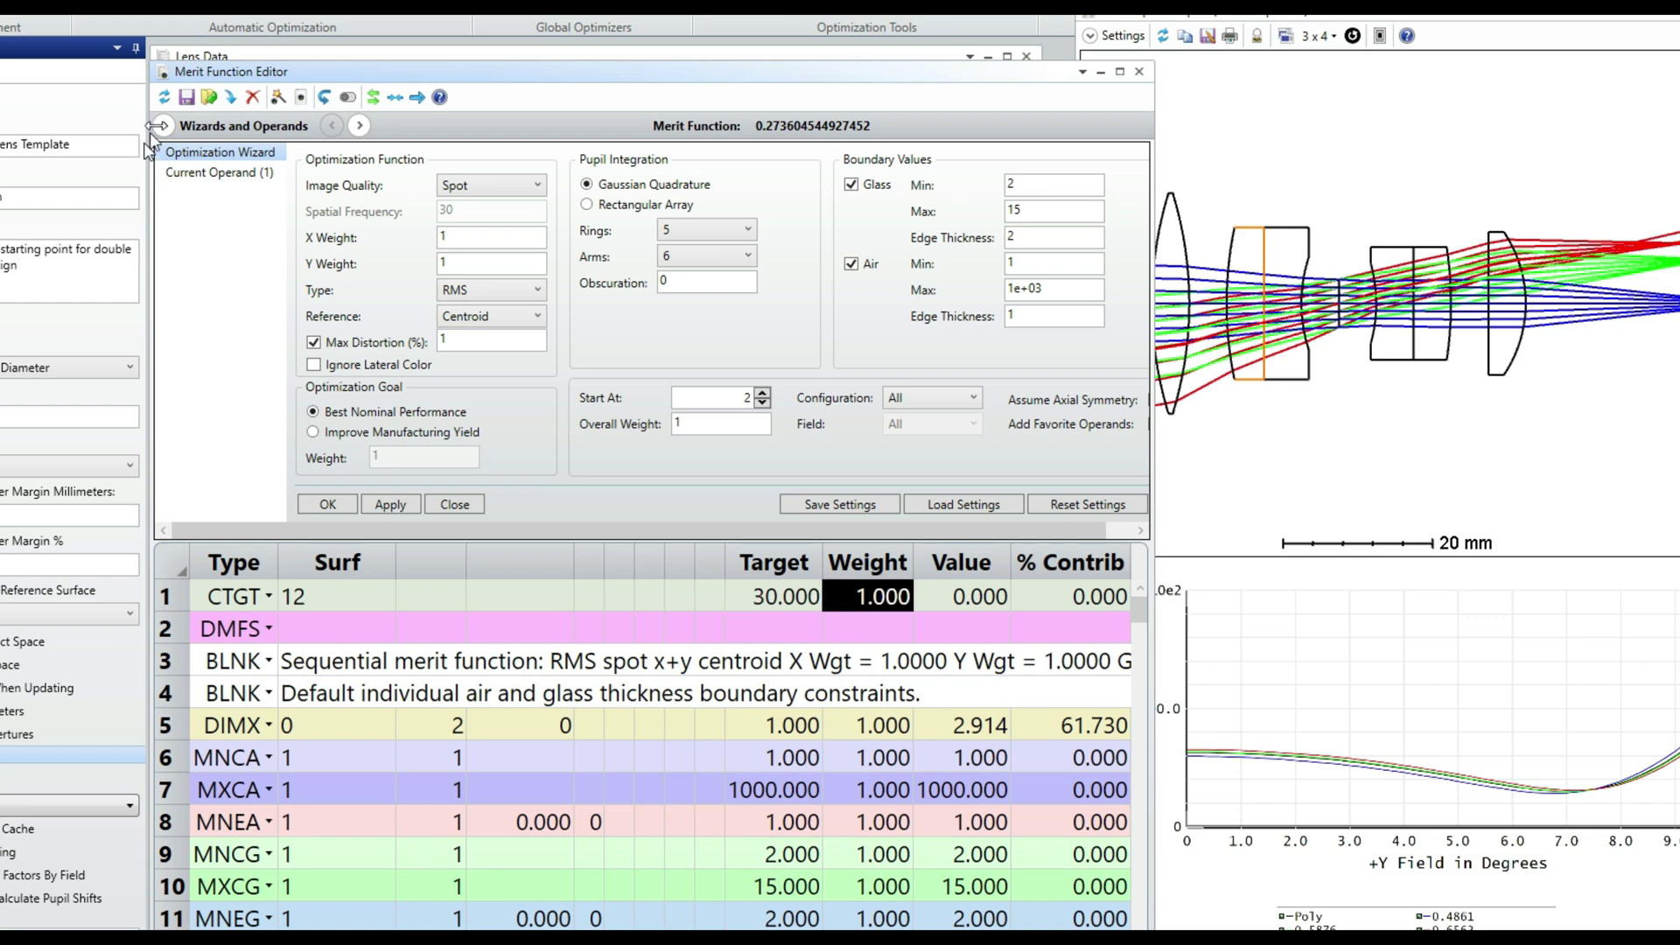
{"action": "left_click", "coordinate": [166, 97]}
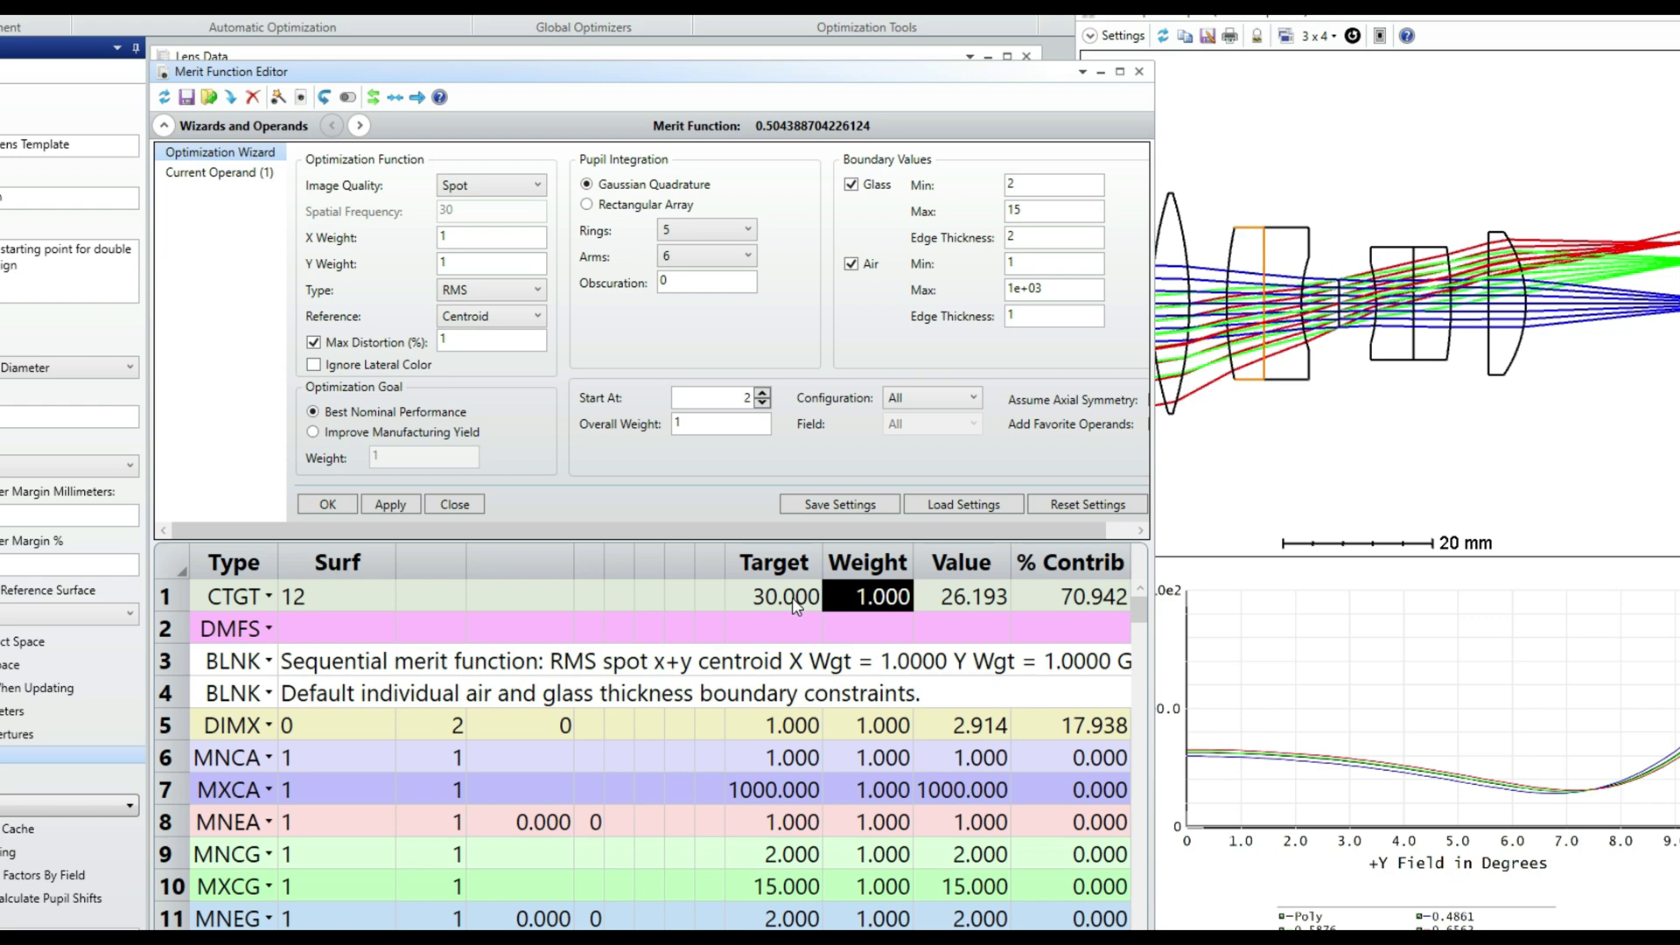
{"action": "left_click", "coordinate": [1175, 486]}
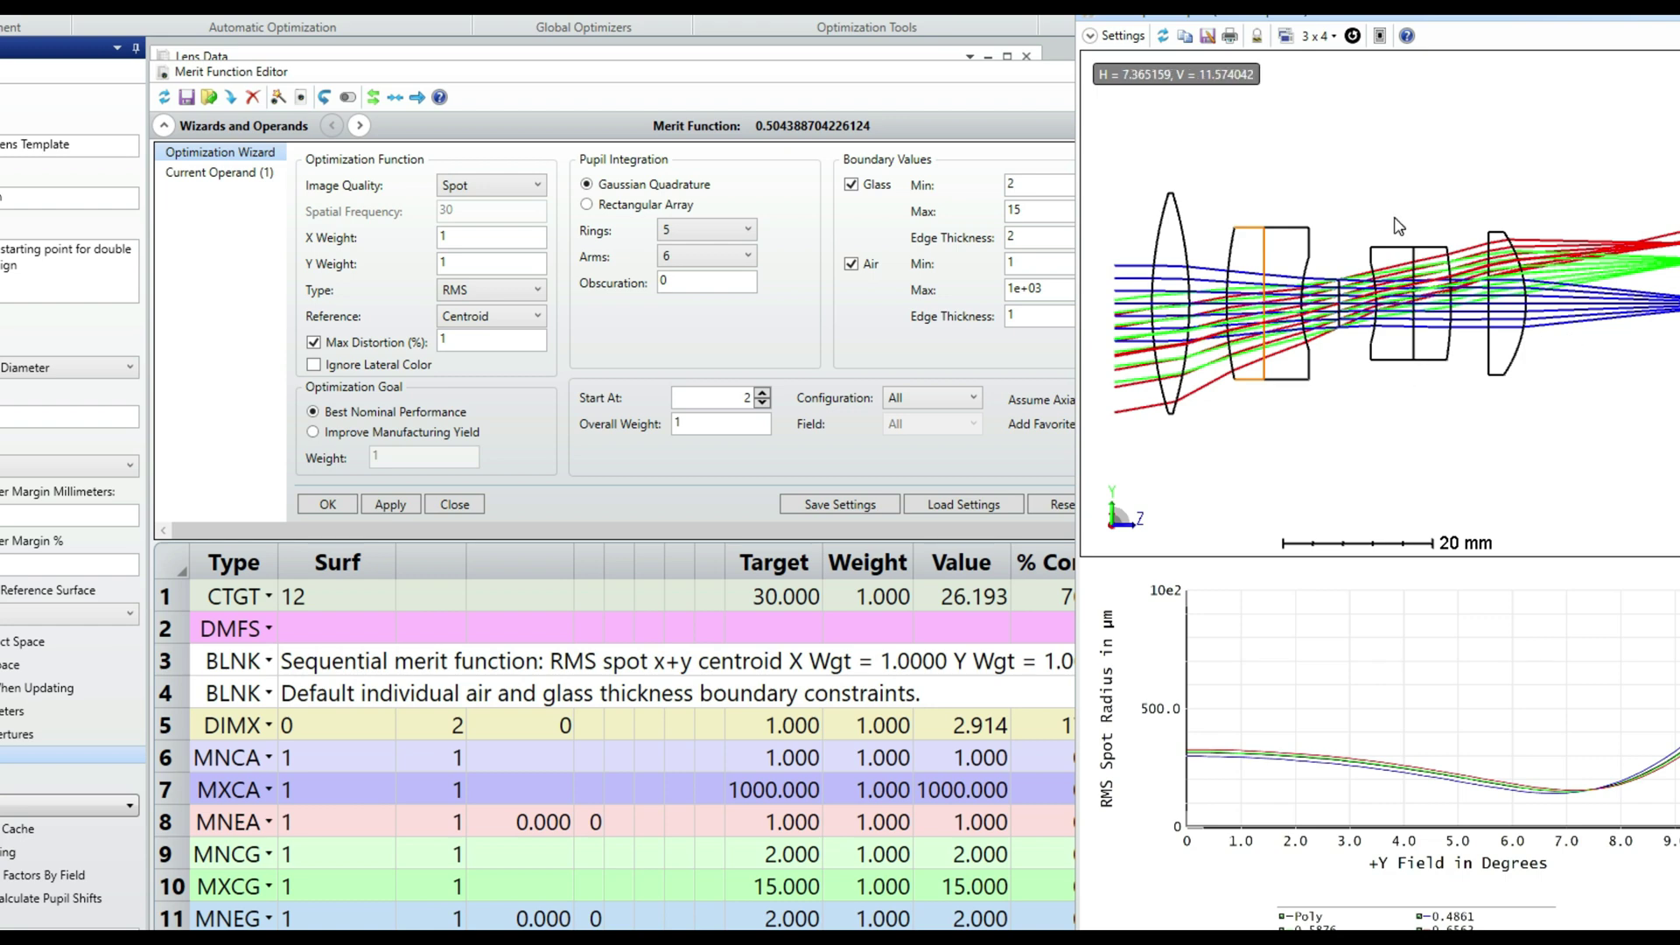
Insert a TTHI operand at the top of the merit function.
{"action": "left_click", "coordinate": [165, 602]}
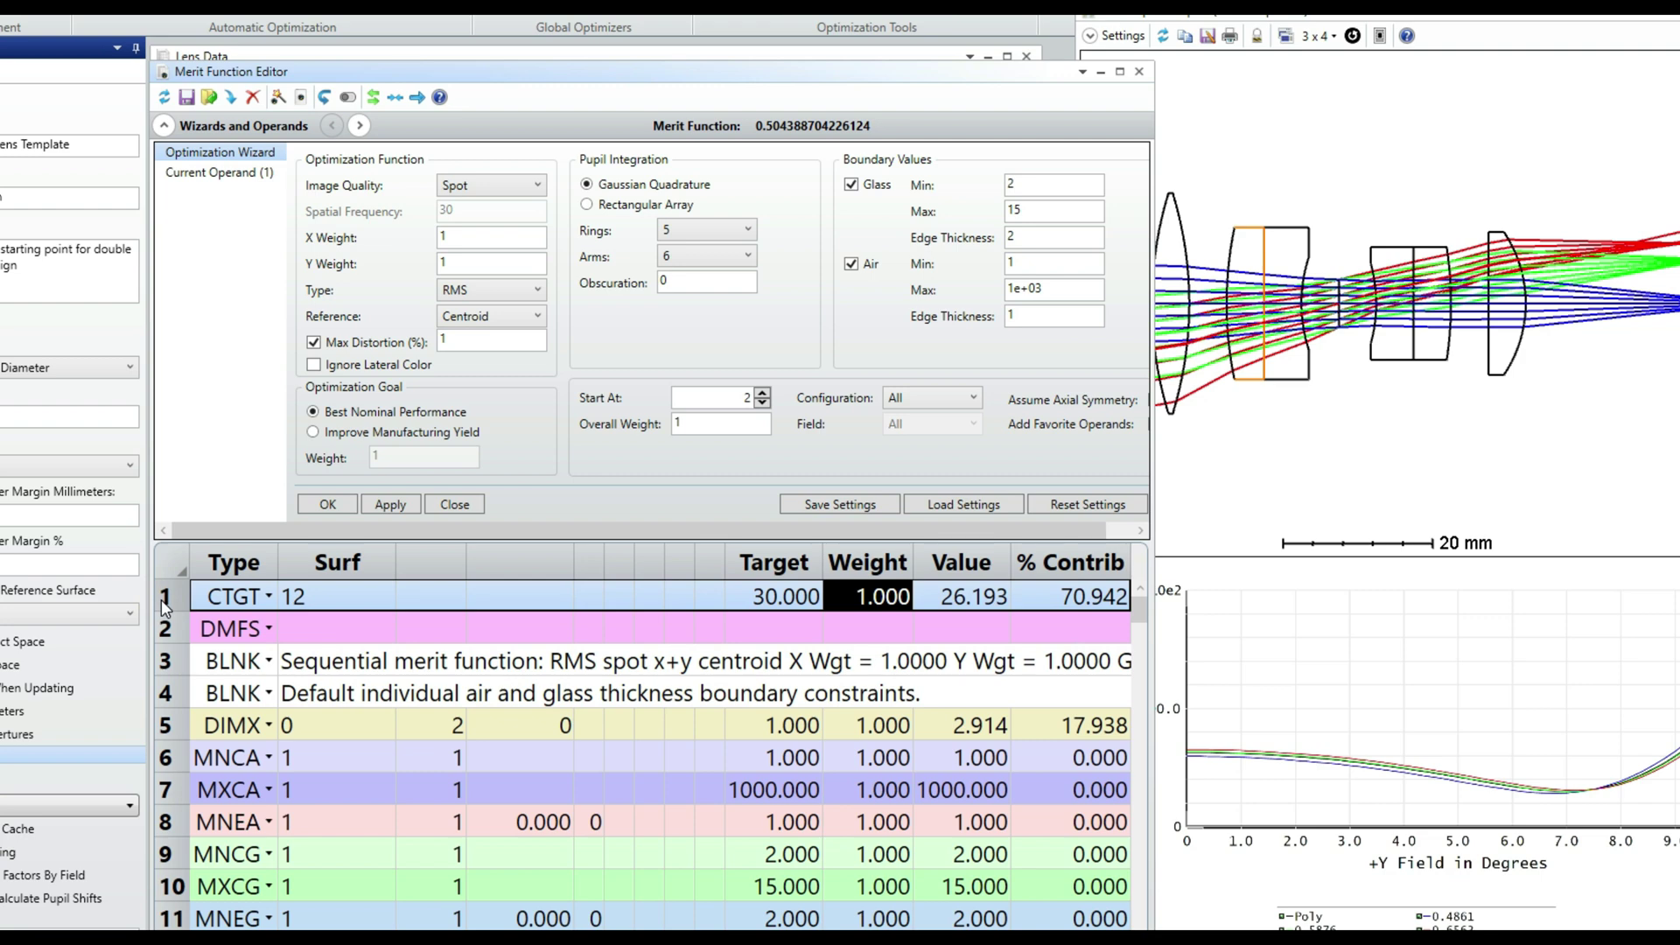
{"action": "key", "text": "Insert"}
{"action": "key", "text": "Insert"}
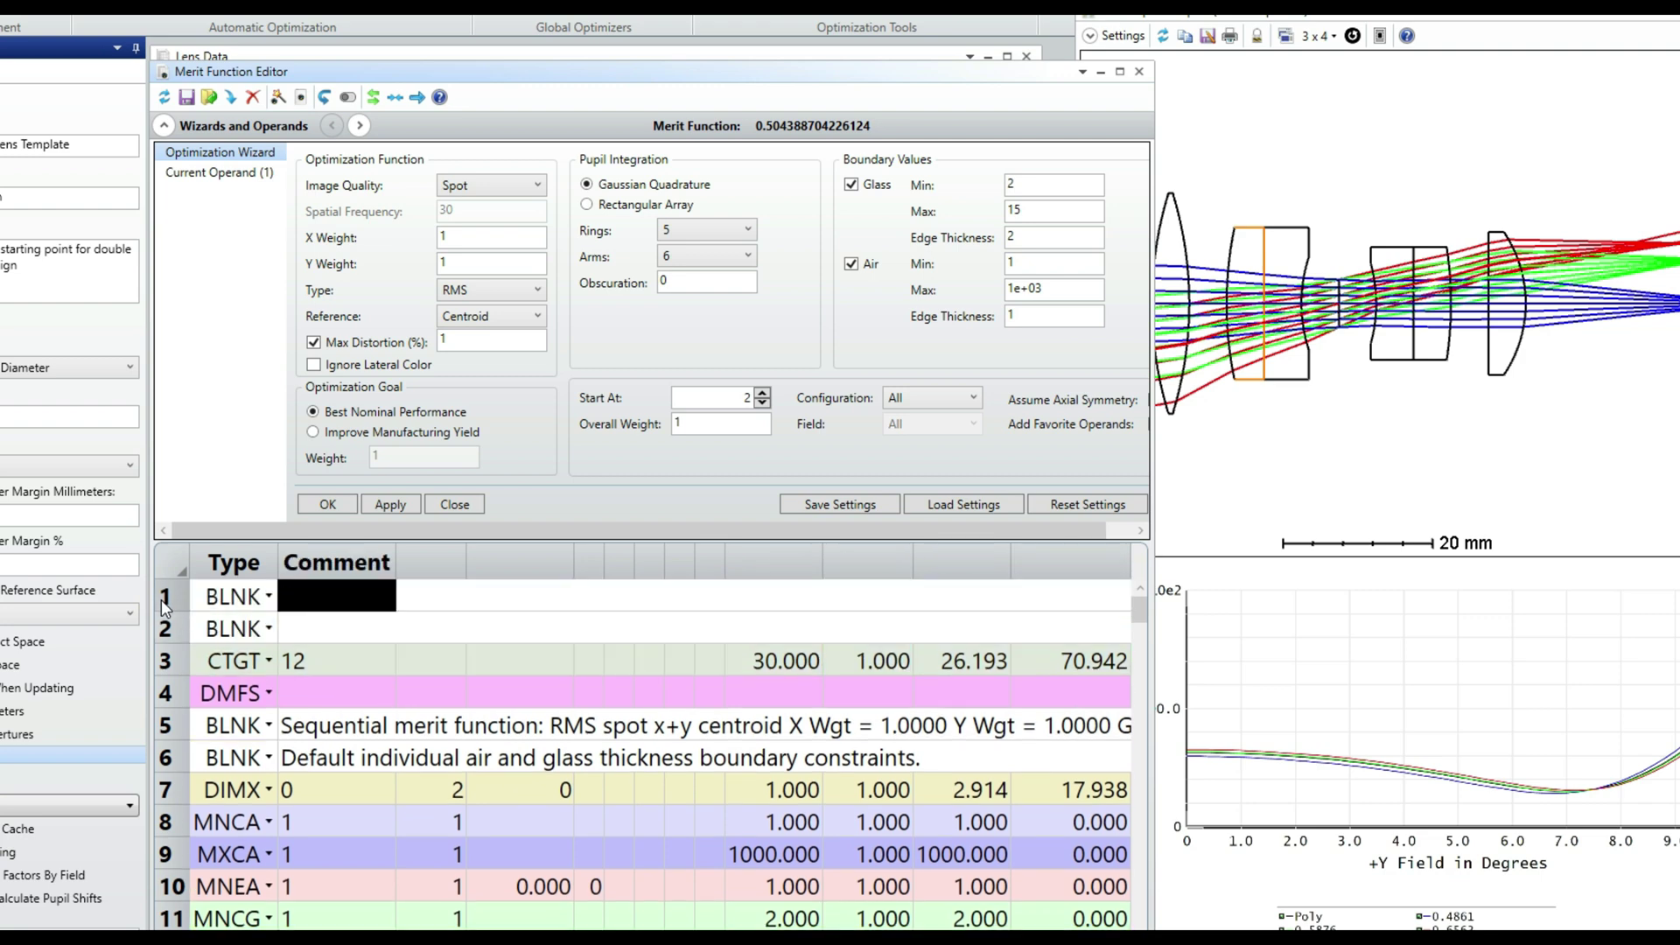
{"action": "type", "text": "tthi"}
{"action": "key", "text": "Return"}
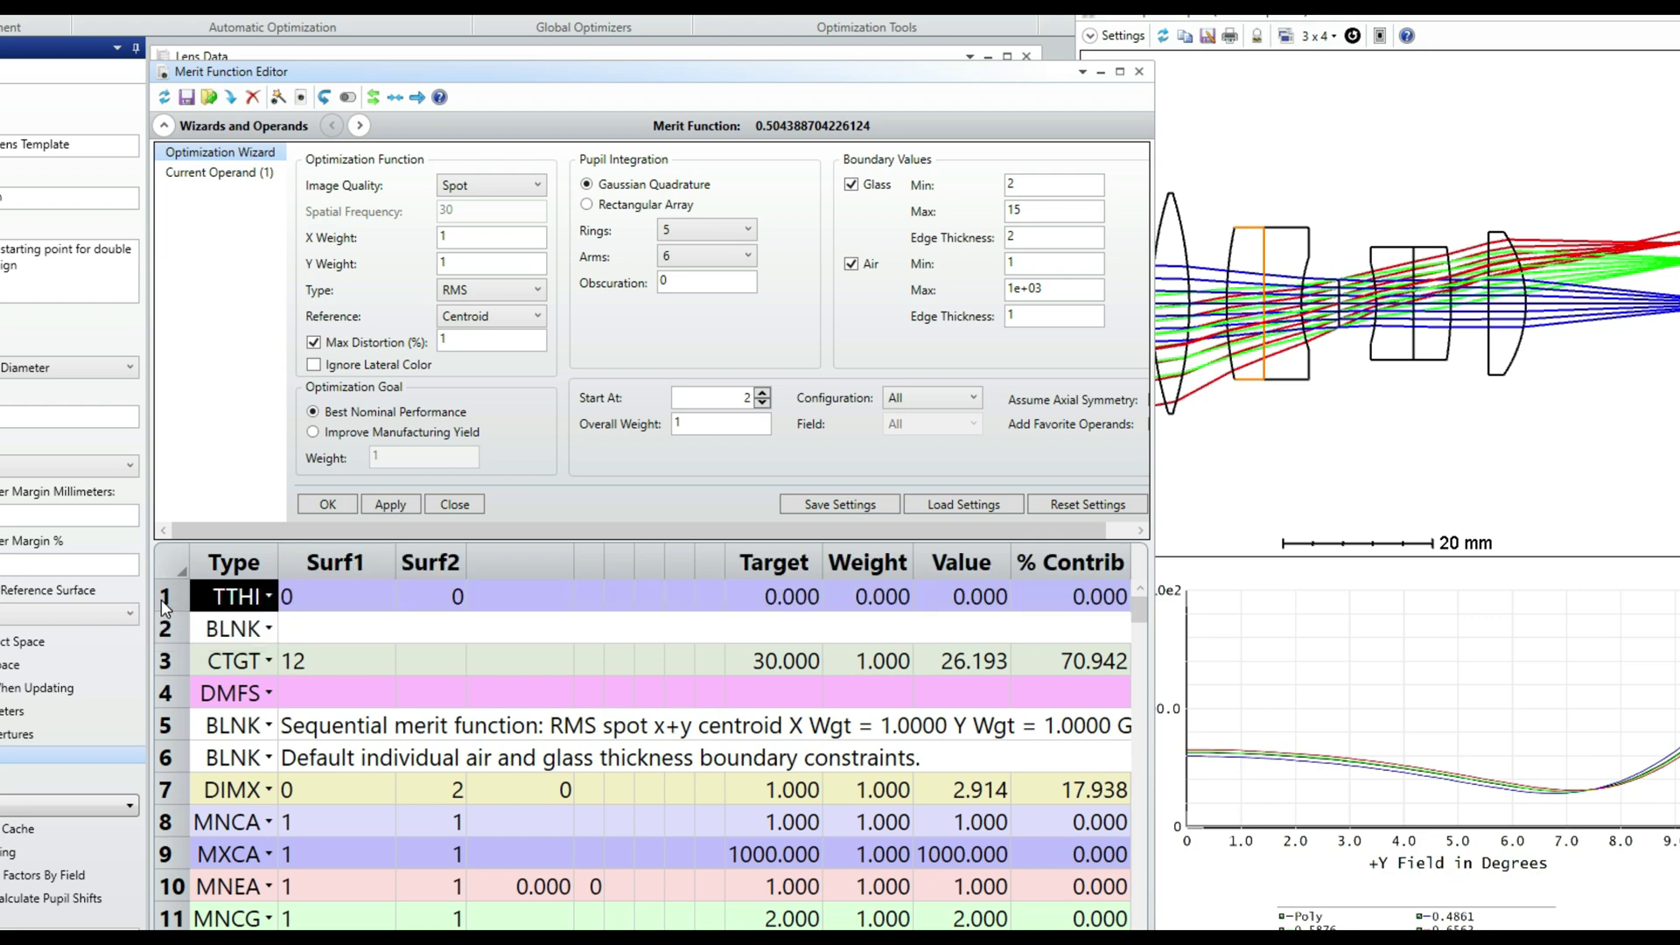
{"action": "key", "text": "Tab"}
Set the TTHI span to surfaces 2–12 and update, giving a total thickness of 76.193.
{"action": "type", "text": "2"}
{"action": "key", "text": "Tab"}
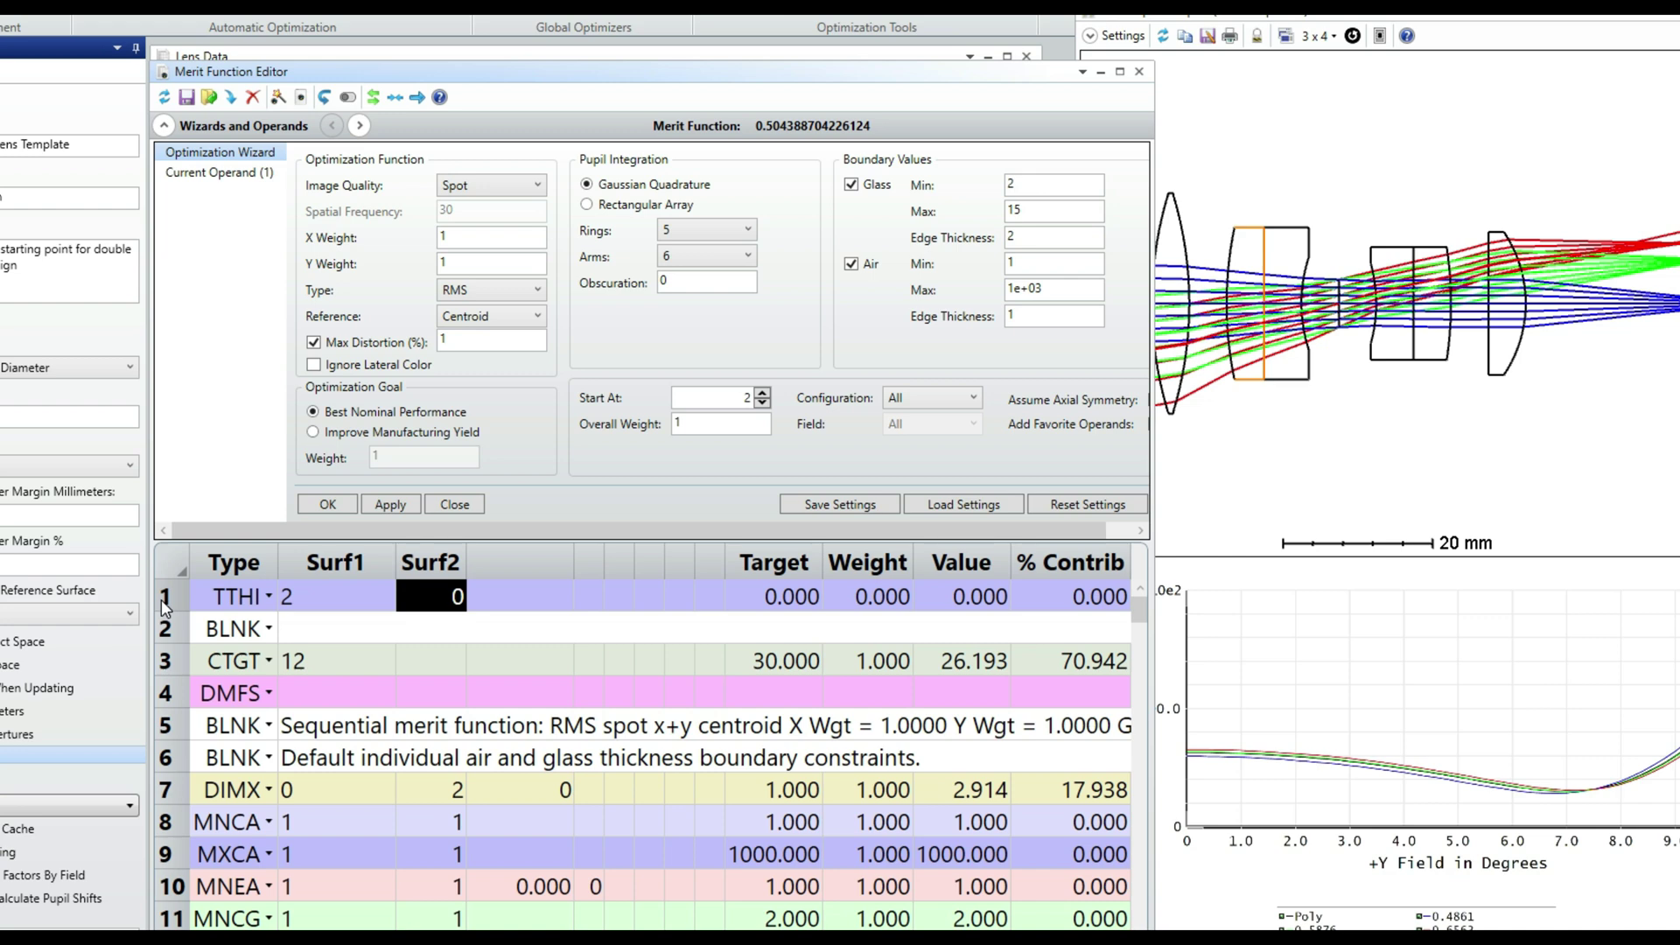
{"action": "type", "text": "12"}
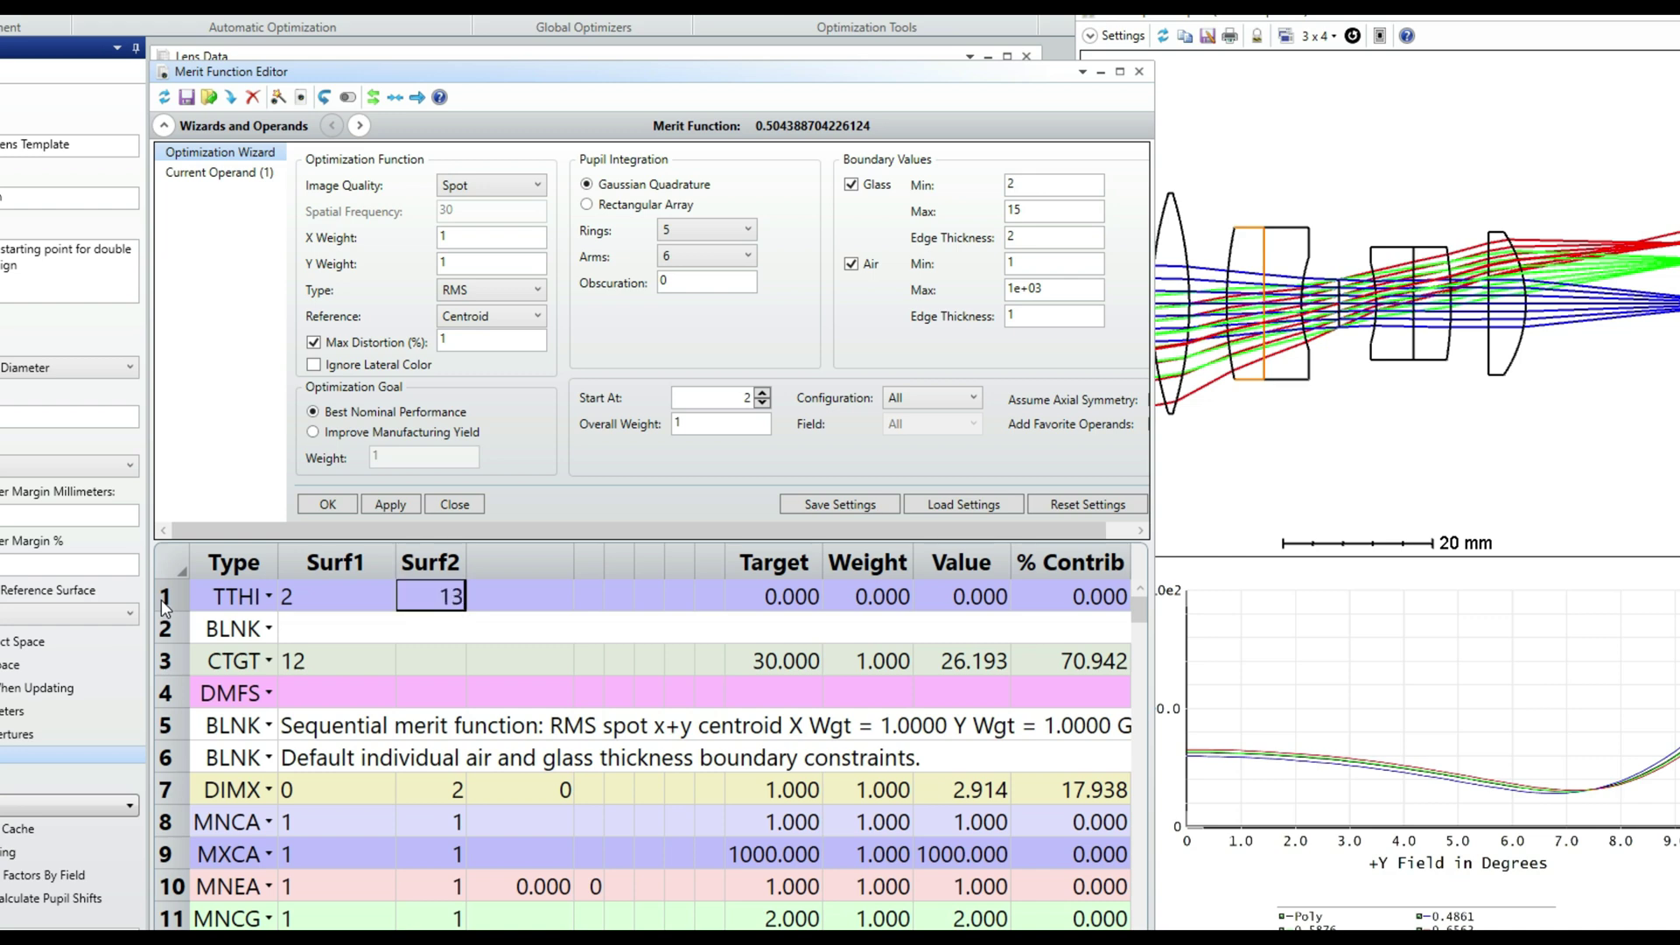
{"action": "key", "text": "Return"}
{"action": "key", "text": "Tab"}
{"action": "key", "text": "Tab"}
{"action": "key", "text": "Tab"}
{"action": "key", "text": "Tab"}
{"action": "key", "text": "Tab"}
{"action": "key", "text": "Tab"}
{"action": "key", "text": "Tab"}
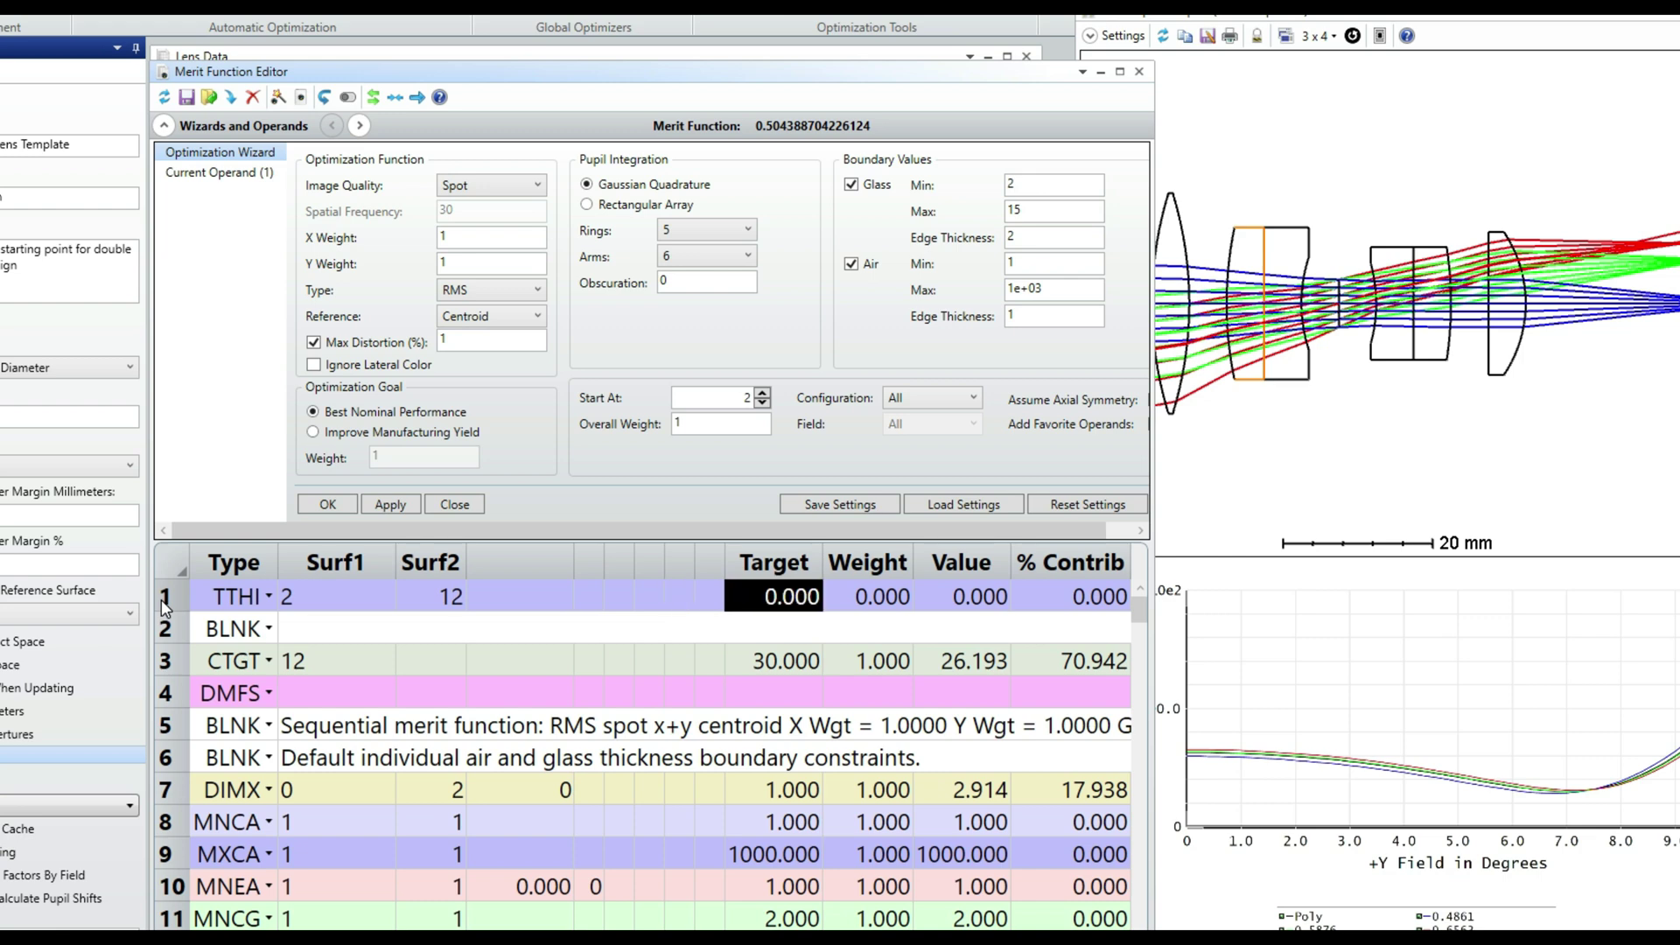
{"action": "key", "text": "Tab"}
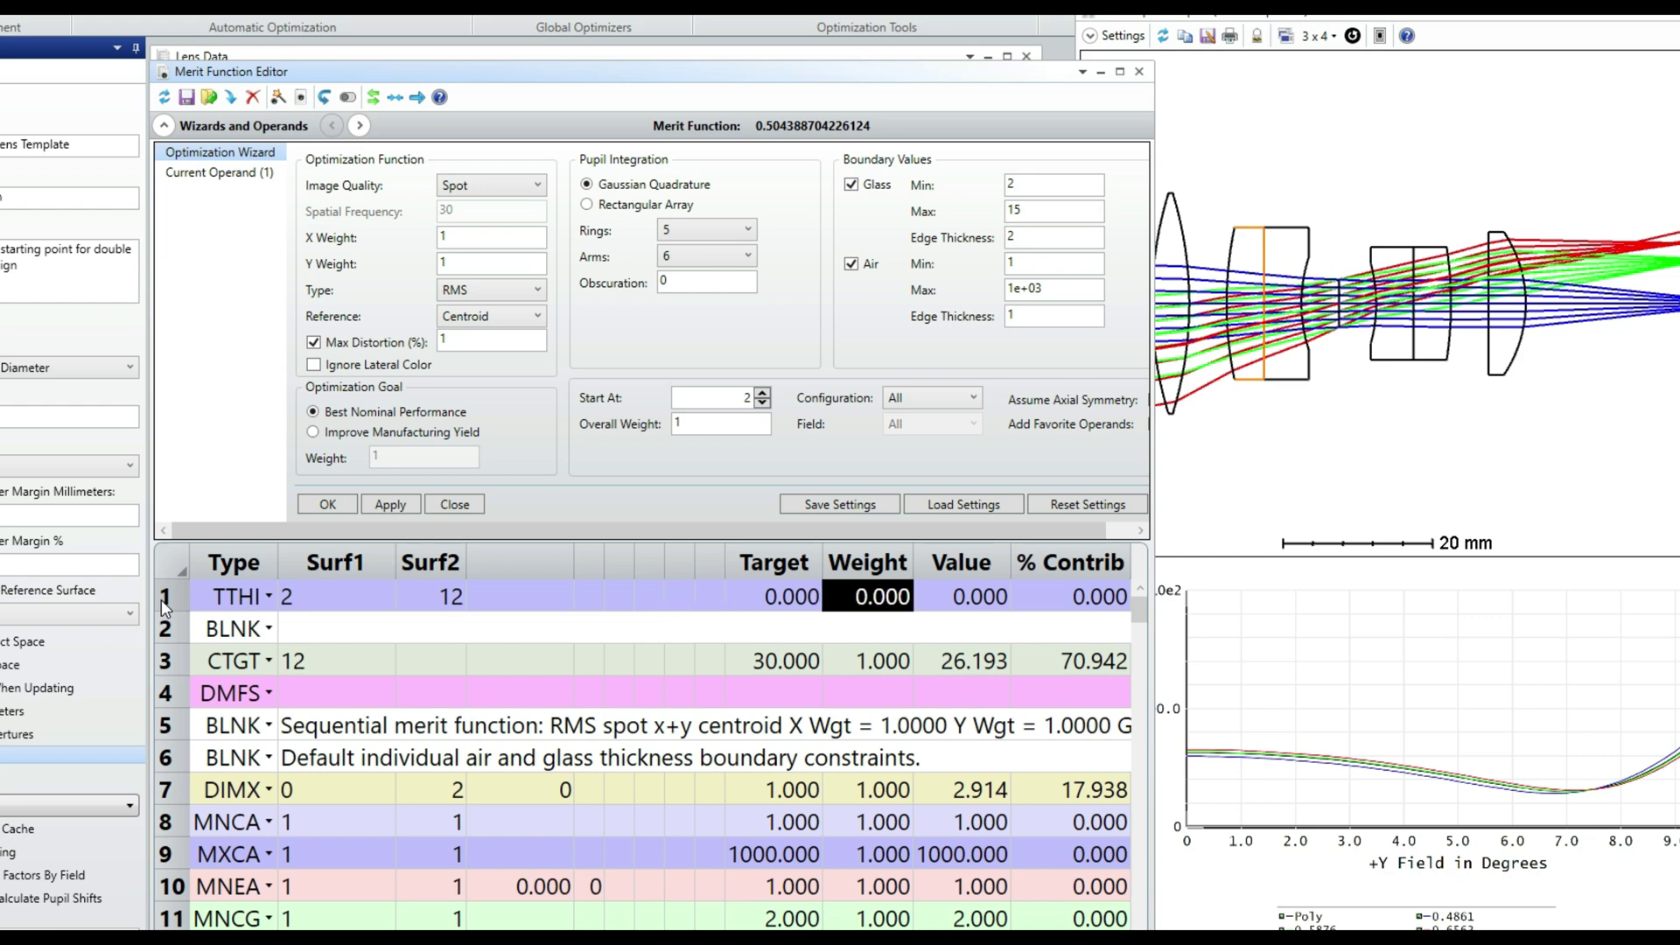
{"action": "left_click", "coordinate": [163, 97]}
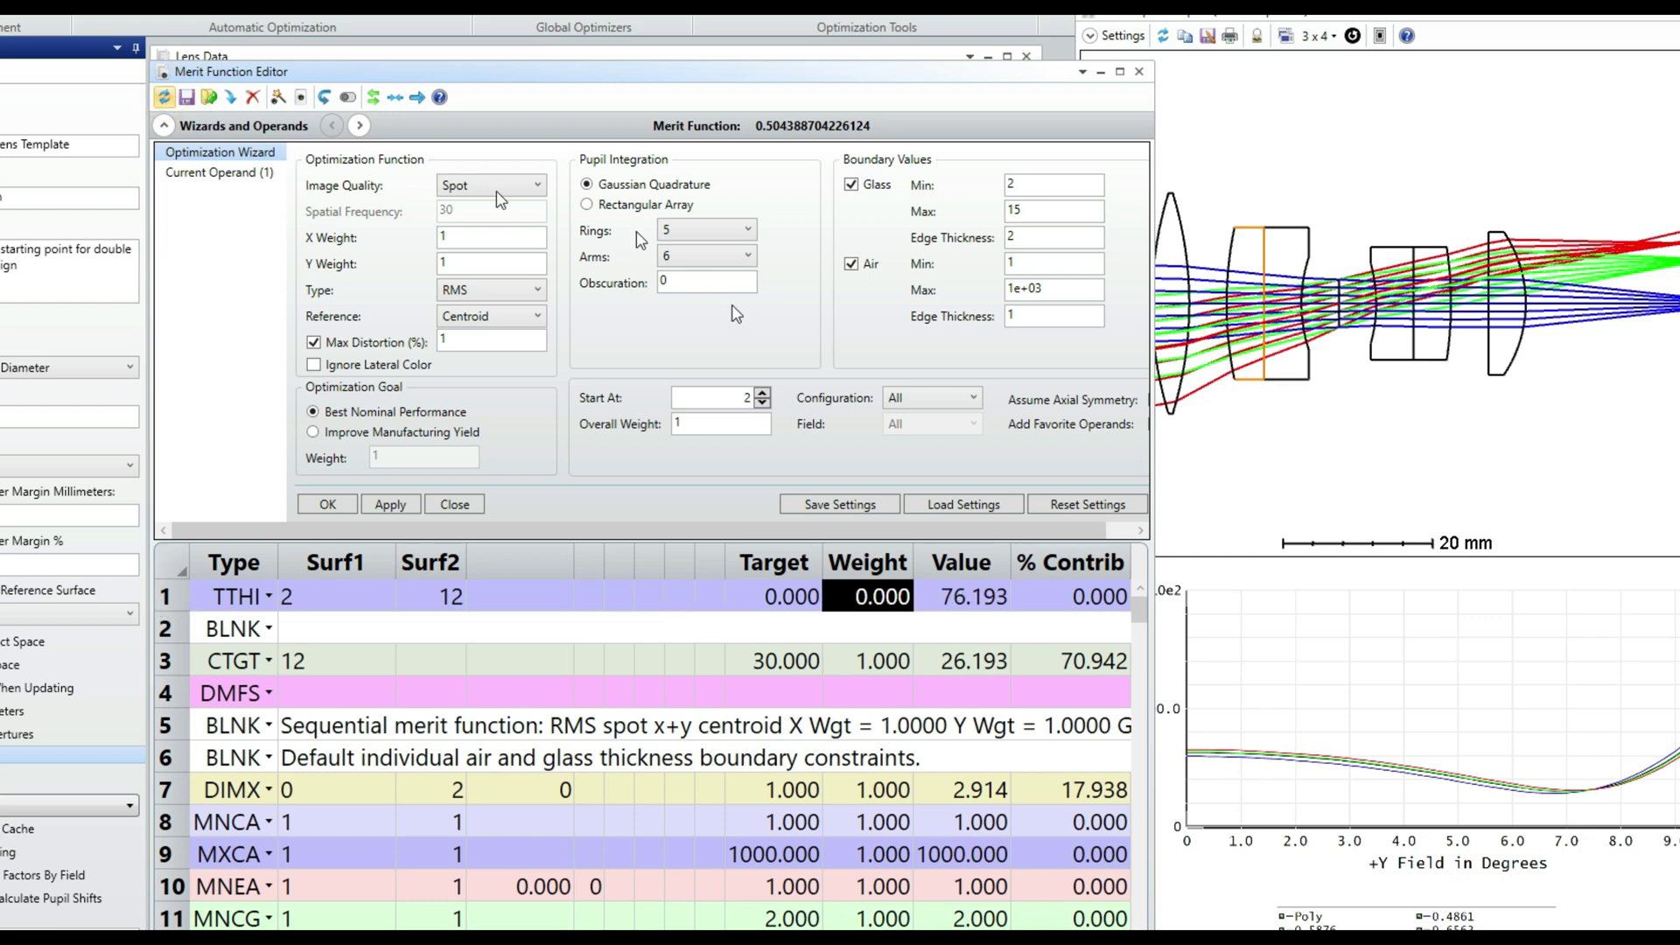
{"action": "left_click", "coordinate": [973, 603]}
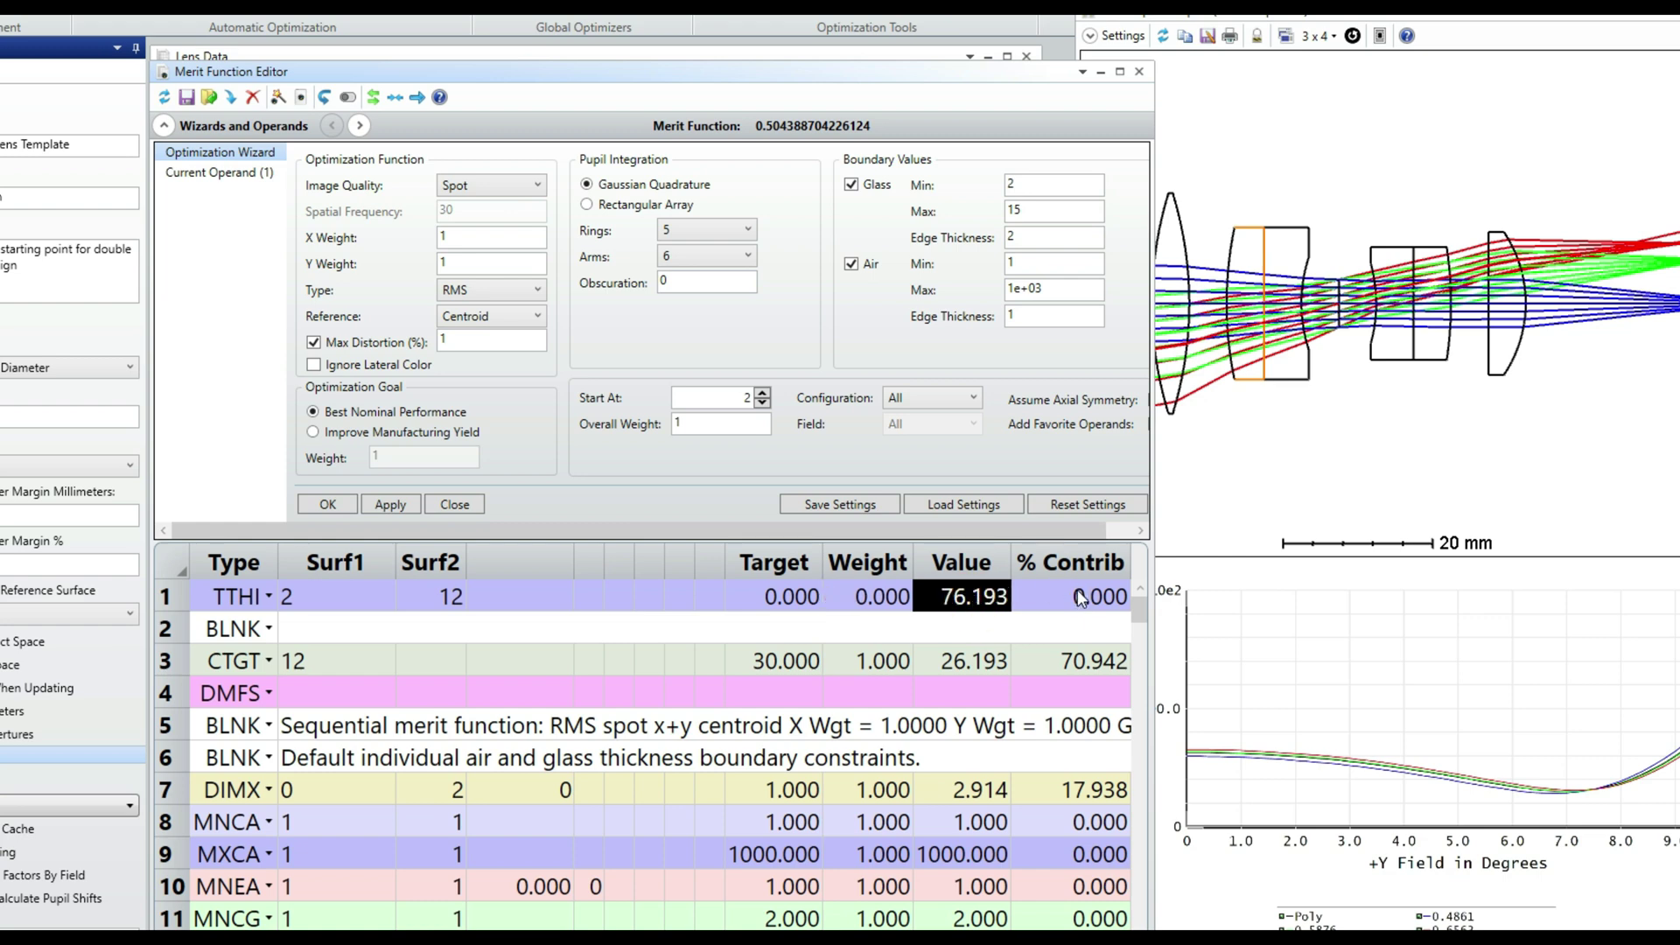
Make row 2 an OPLT on operand 1 with target 100 and weight 1, then update (merit 0.5013).
{"action": "left_click", "coordinate": [230, 632]}
{"action": "type", "text": "opl"}
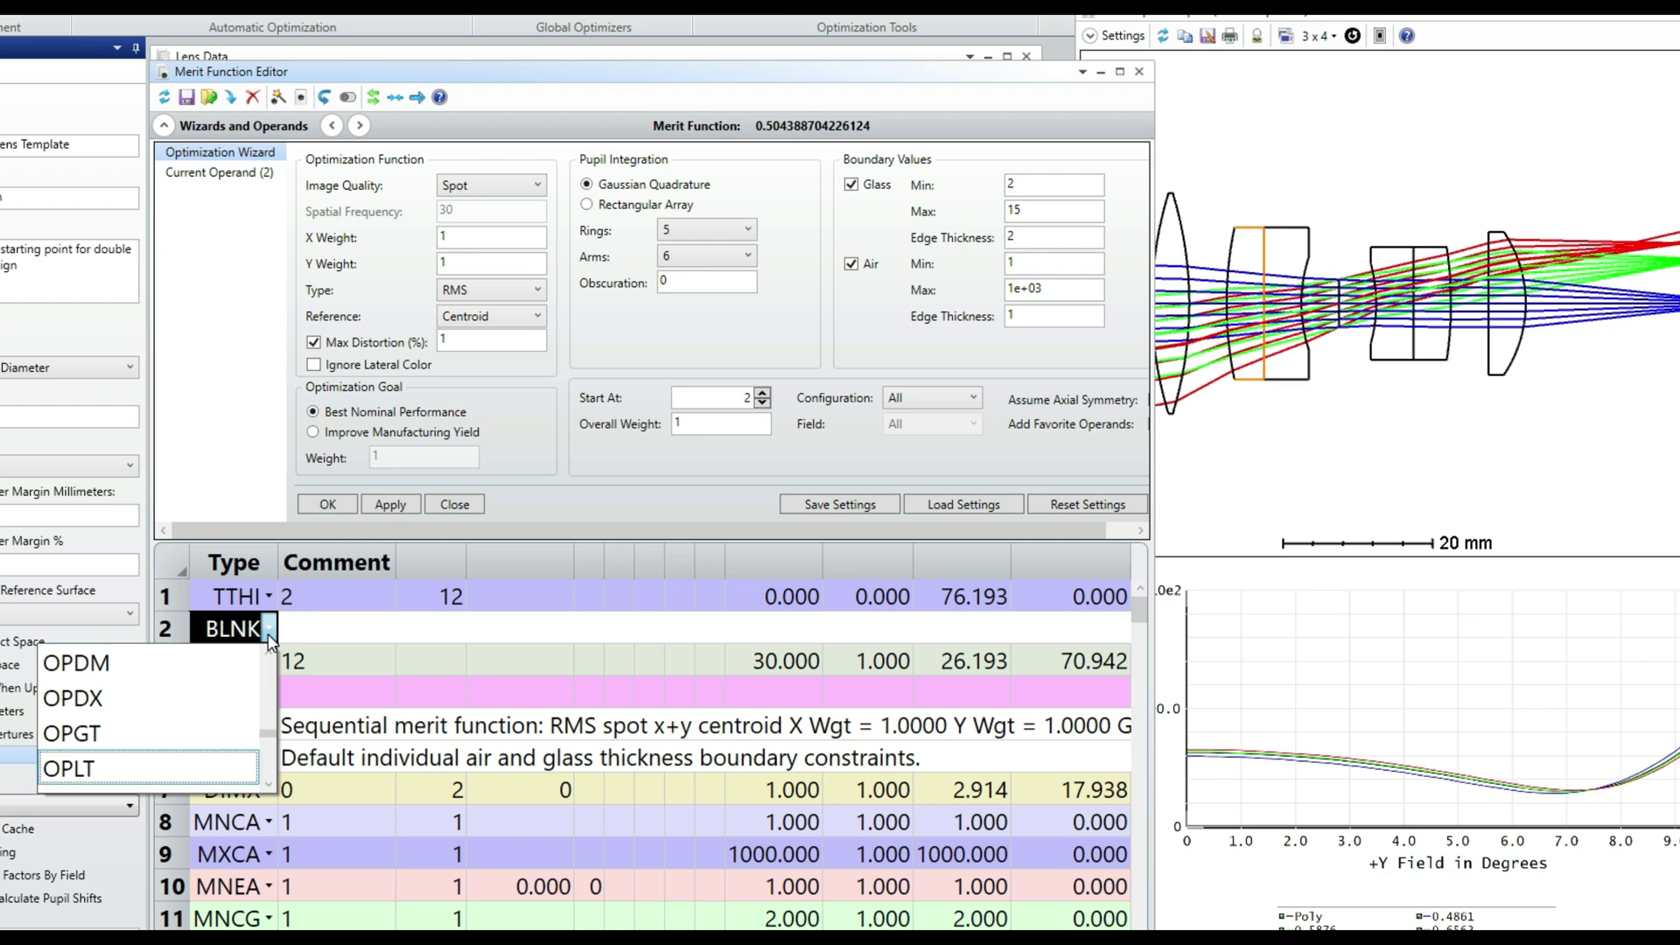
{"action": "left_click", "coordinate": [155, 770]}
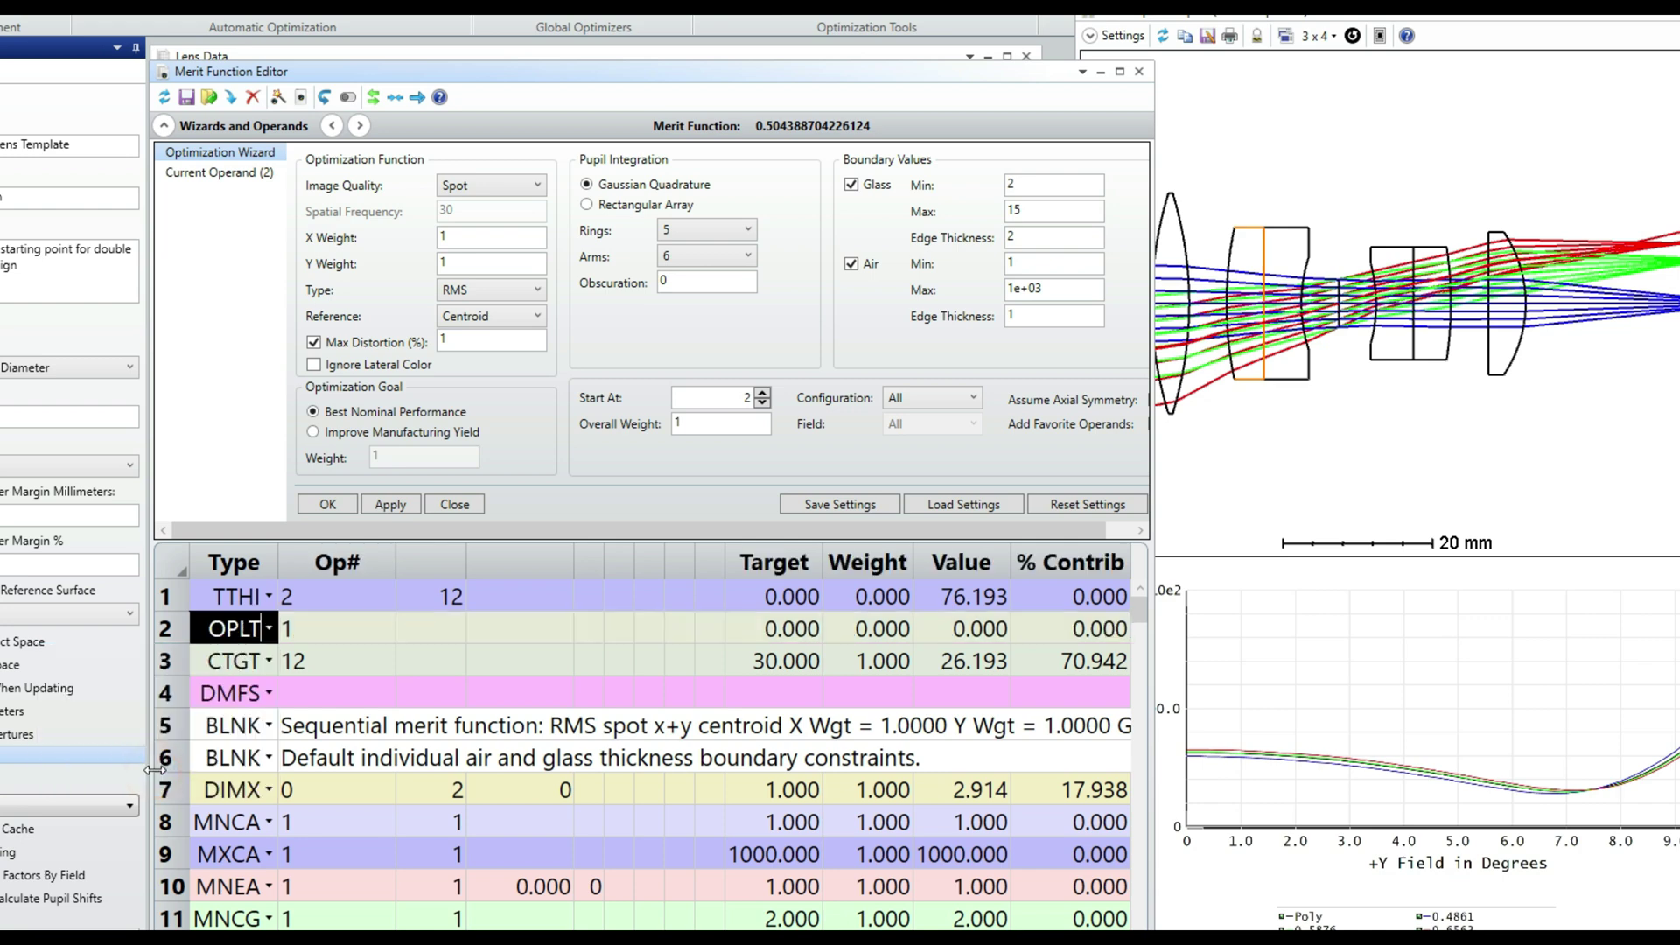
{"action": "left_click", "coordinate": [337, 634]}
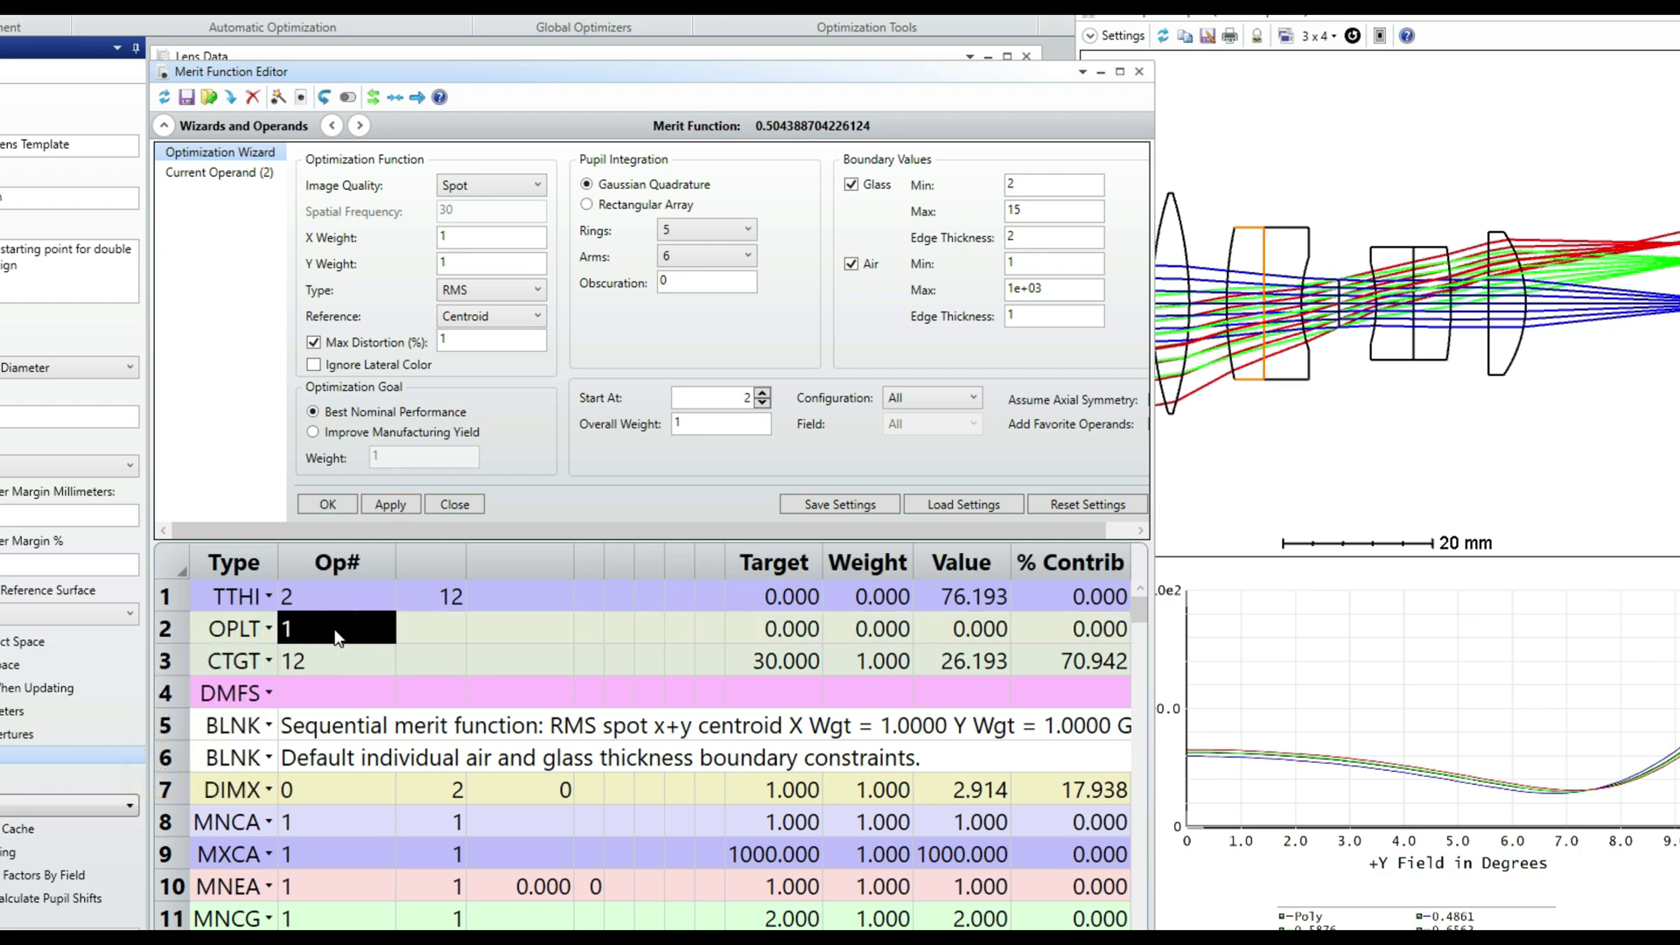
{"action": "key", "text": "Right"}
{"action": "key", "text": "Right"}
{"action": "key", "text": "Right"}
{"action": "key", "text": "Right"}
{"action": "key", "text": "Right"}
{"action": "key", "text": "Right"}
{"action": "key", "text": "Right"}
{"action": "key", "text": "Right"}
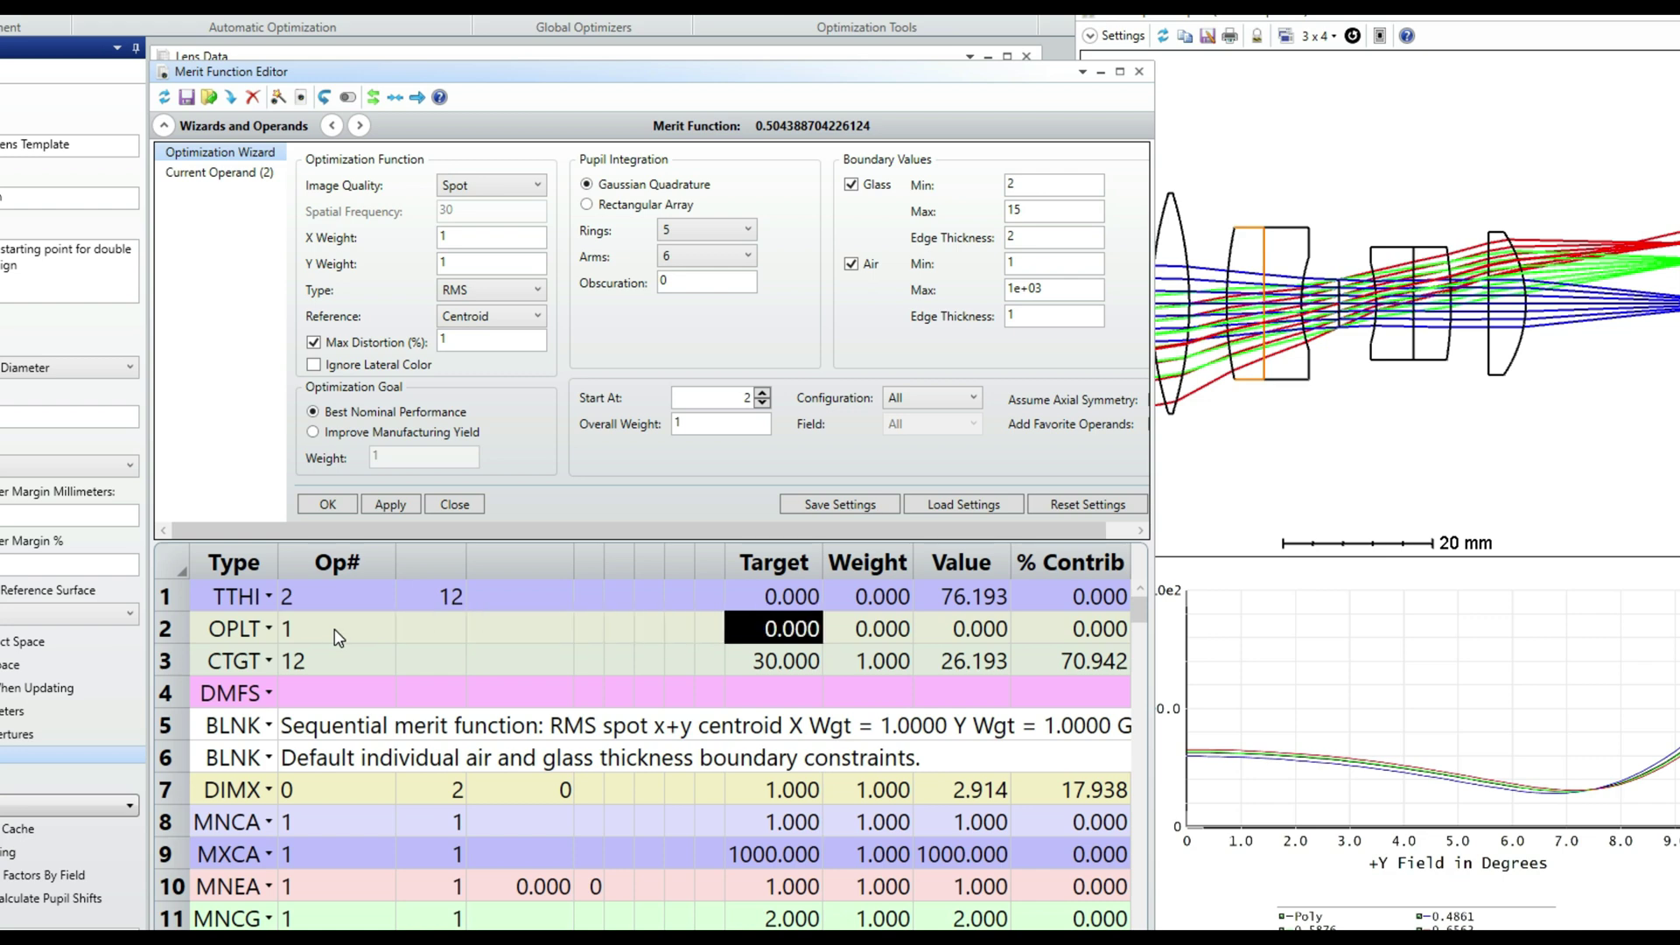
{"action": "type", "text": "100"}
{"action": "key", "text": "Return"}
{"action": "key", "text": "Right"}
{"action": "type", "text": "1"}
{"action": "key", "text": "Return"}
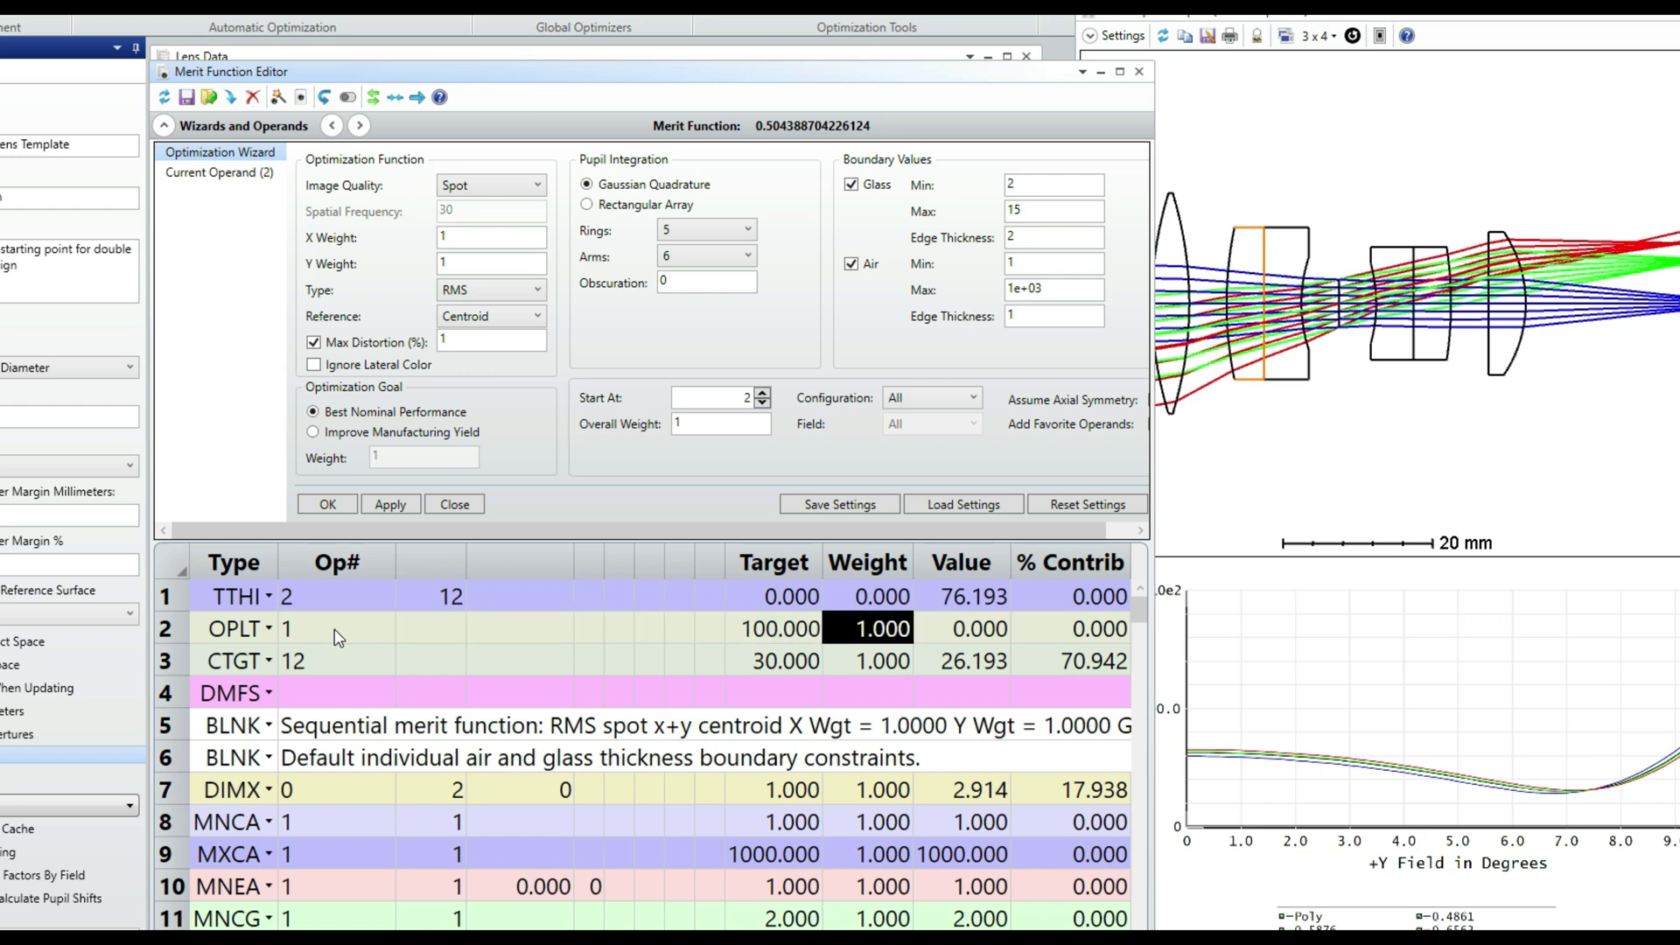
{"action": "left_click", "coordinate": [164, 97]}
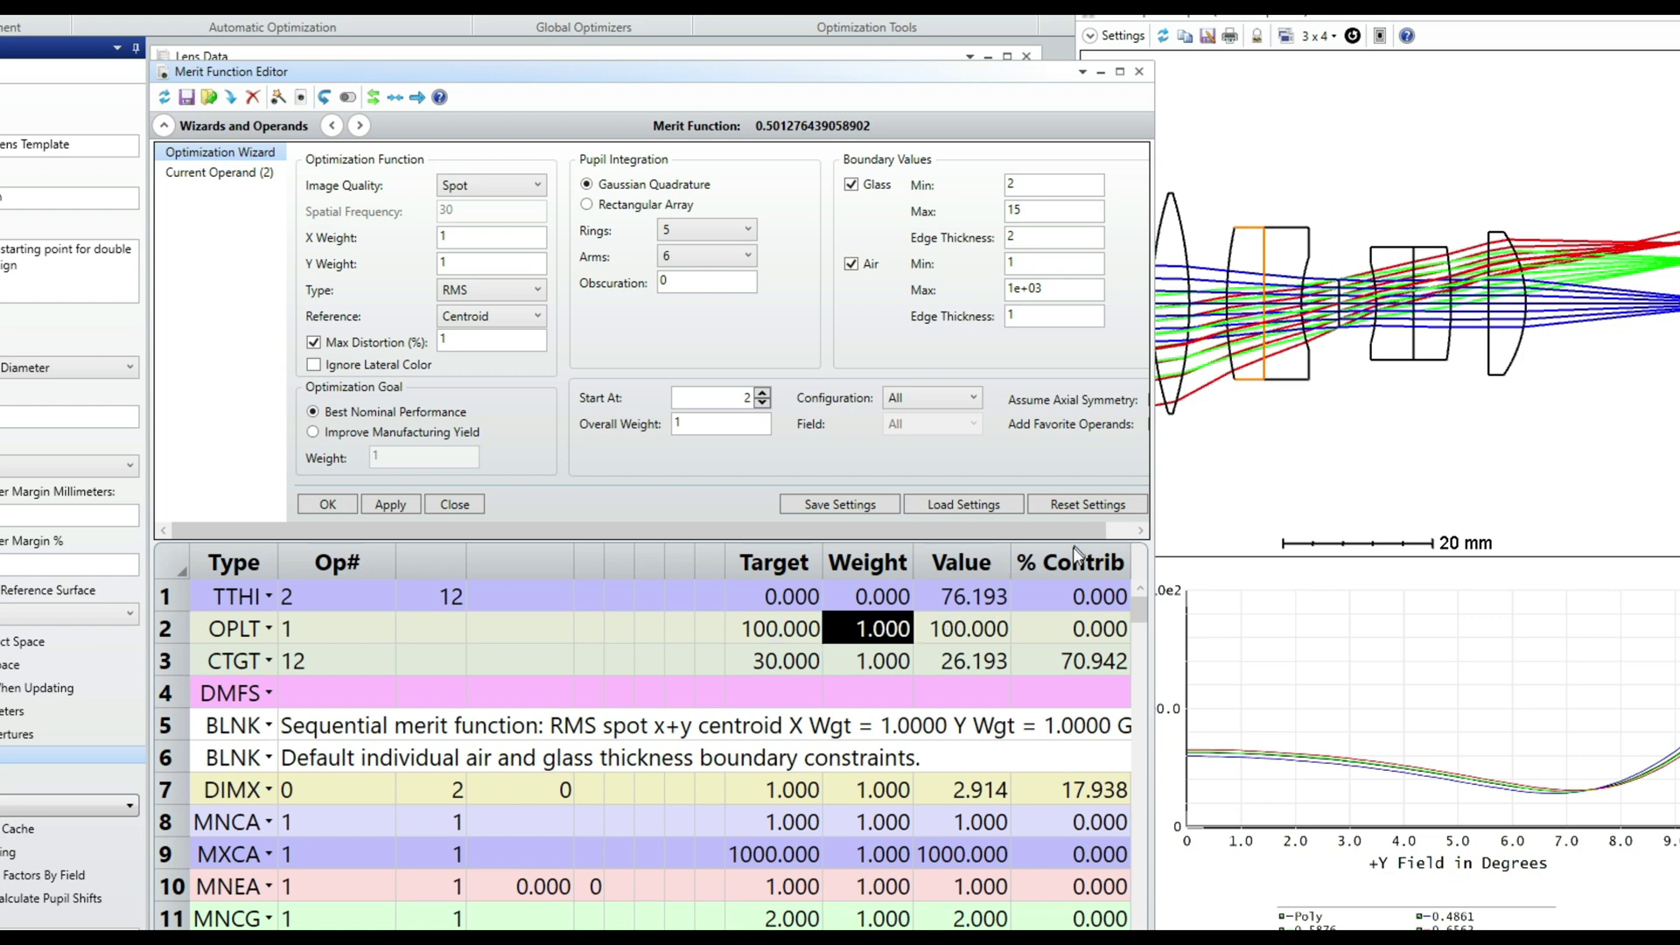
{"action": "left_click", "coordinate": [1088, 632]}
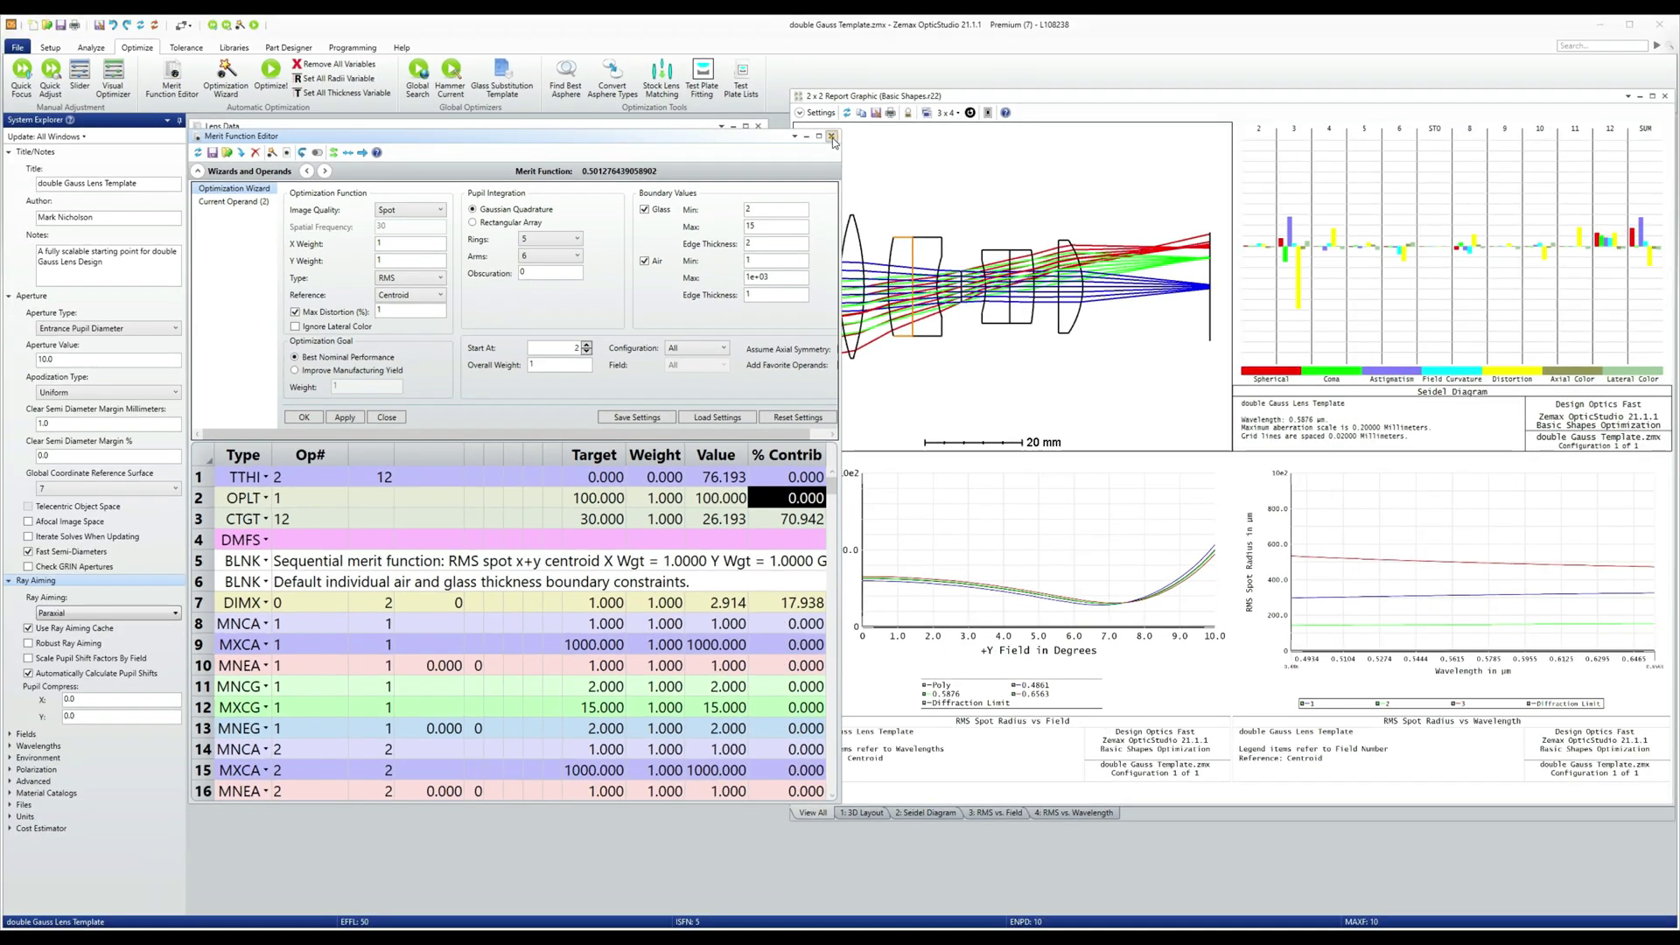
Close the Merit Function Editor and run Hammer Current optimization with Auto Update on.
{"action": "left_click", "coordinate": [1138, 70]}
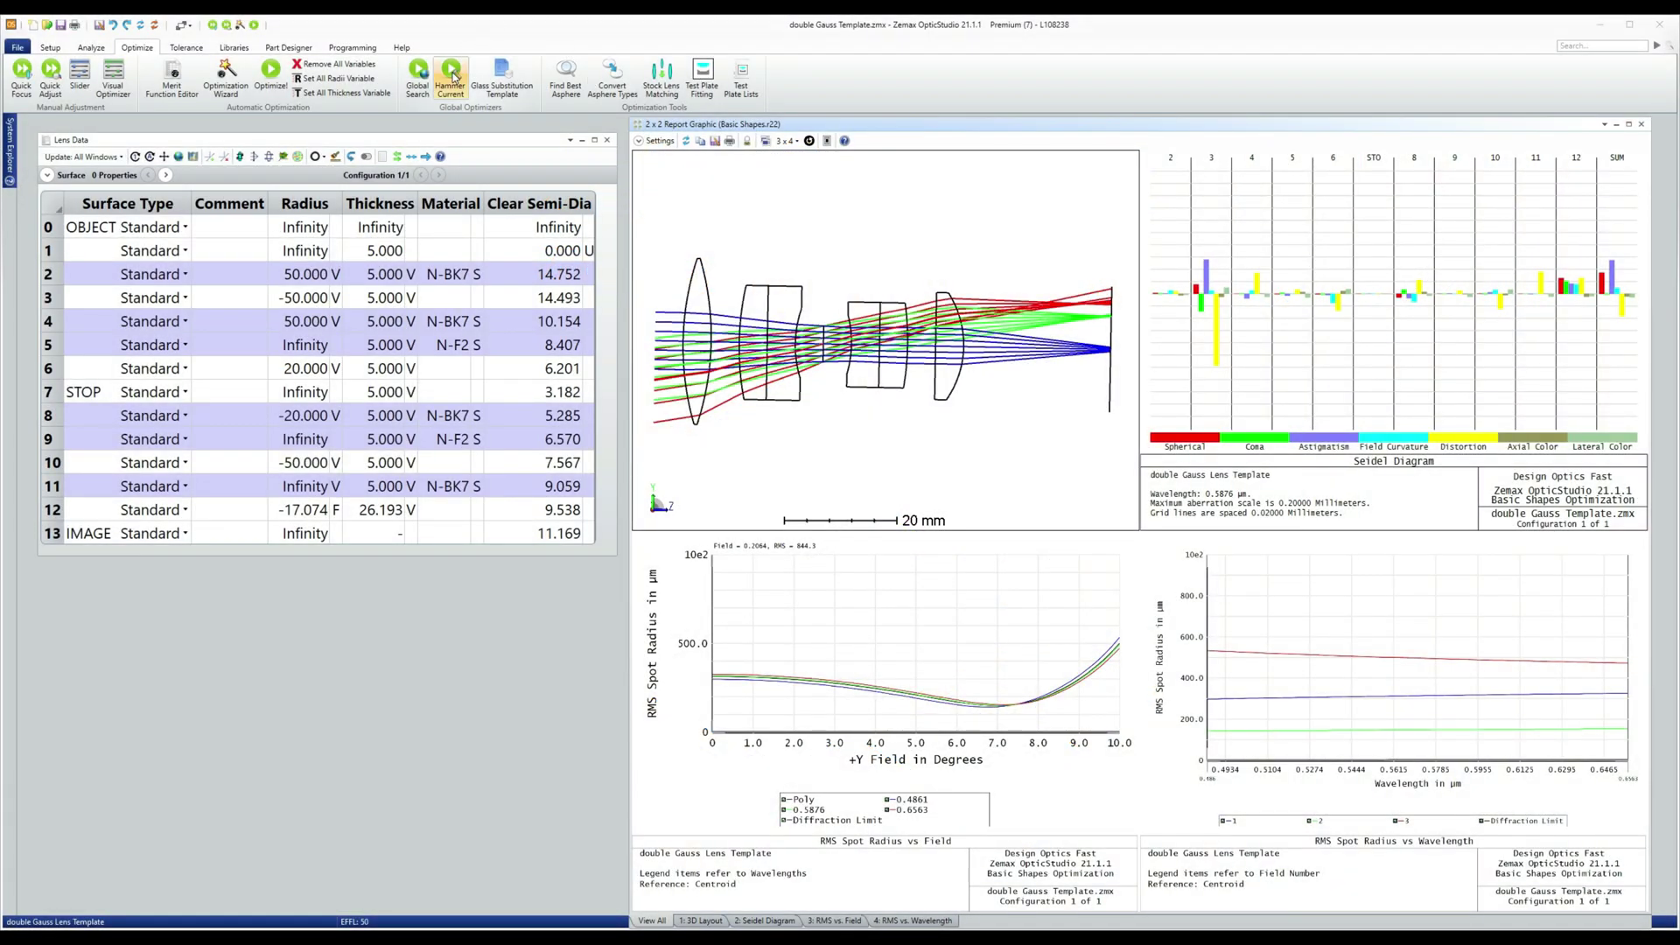
{"action": "left_click", "coordinate": [452, 77]}
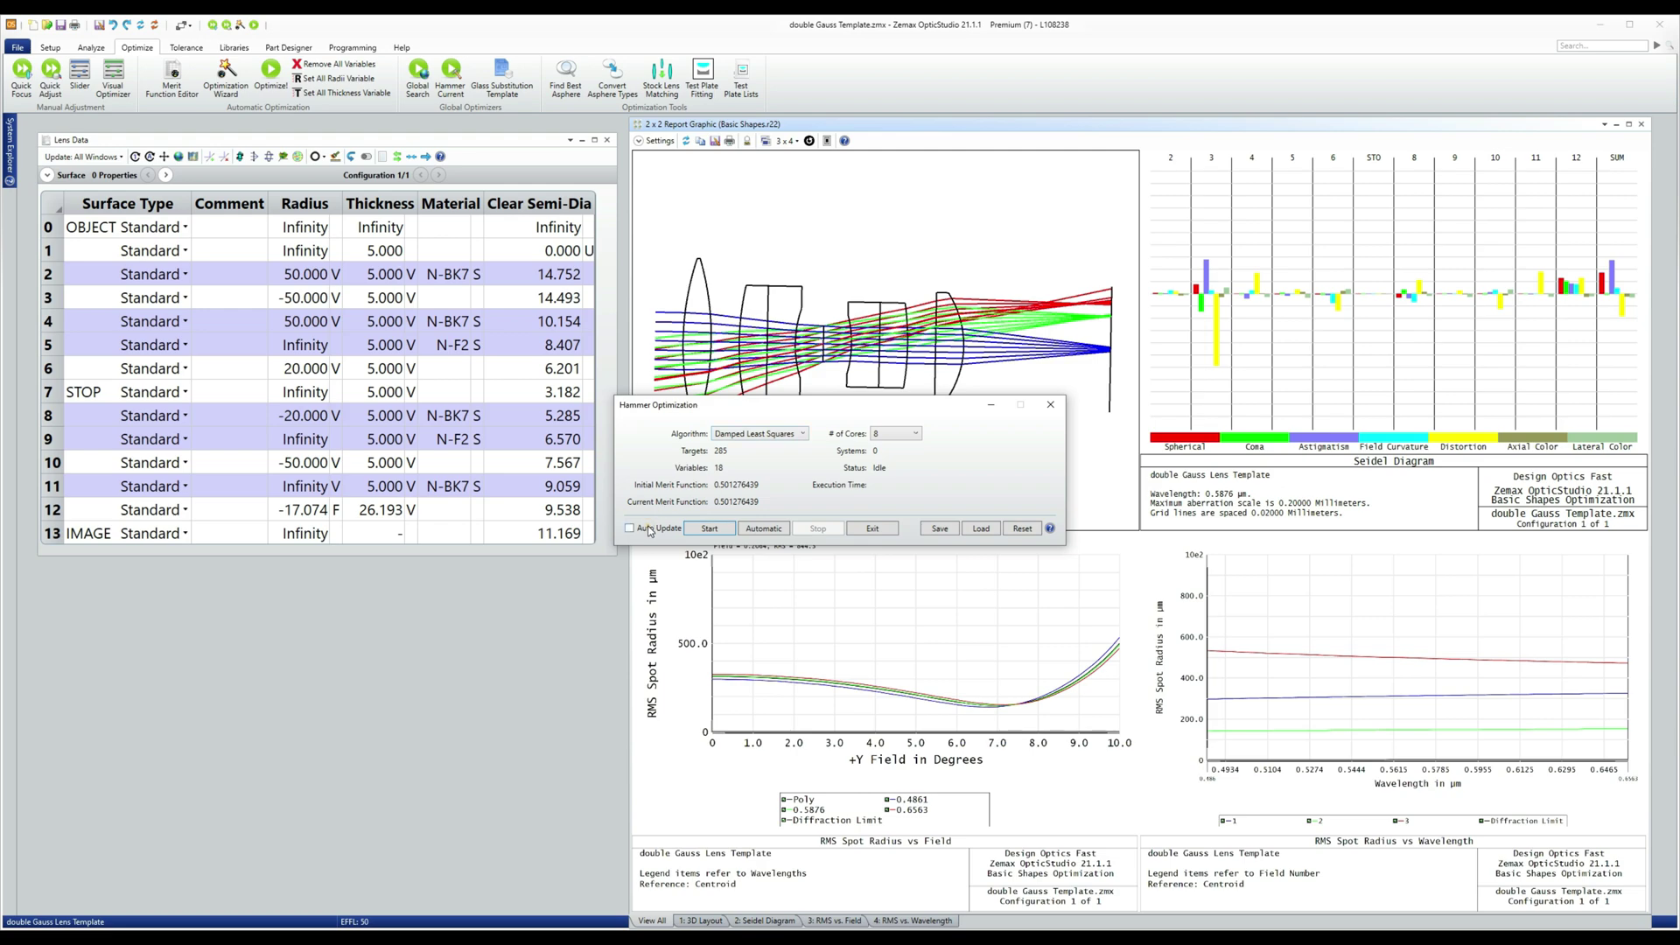
{"action": "left_click", "coordinate": [650, 531]}
{"action": "left_click_drag", "start_coordinate": [737, 407], "coordinate": [294, 609]}
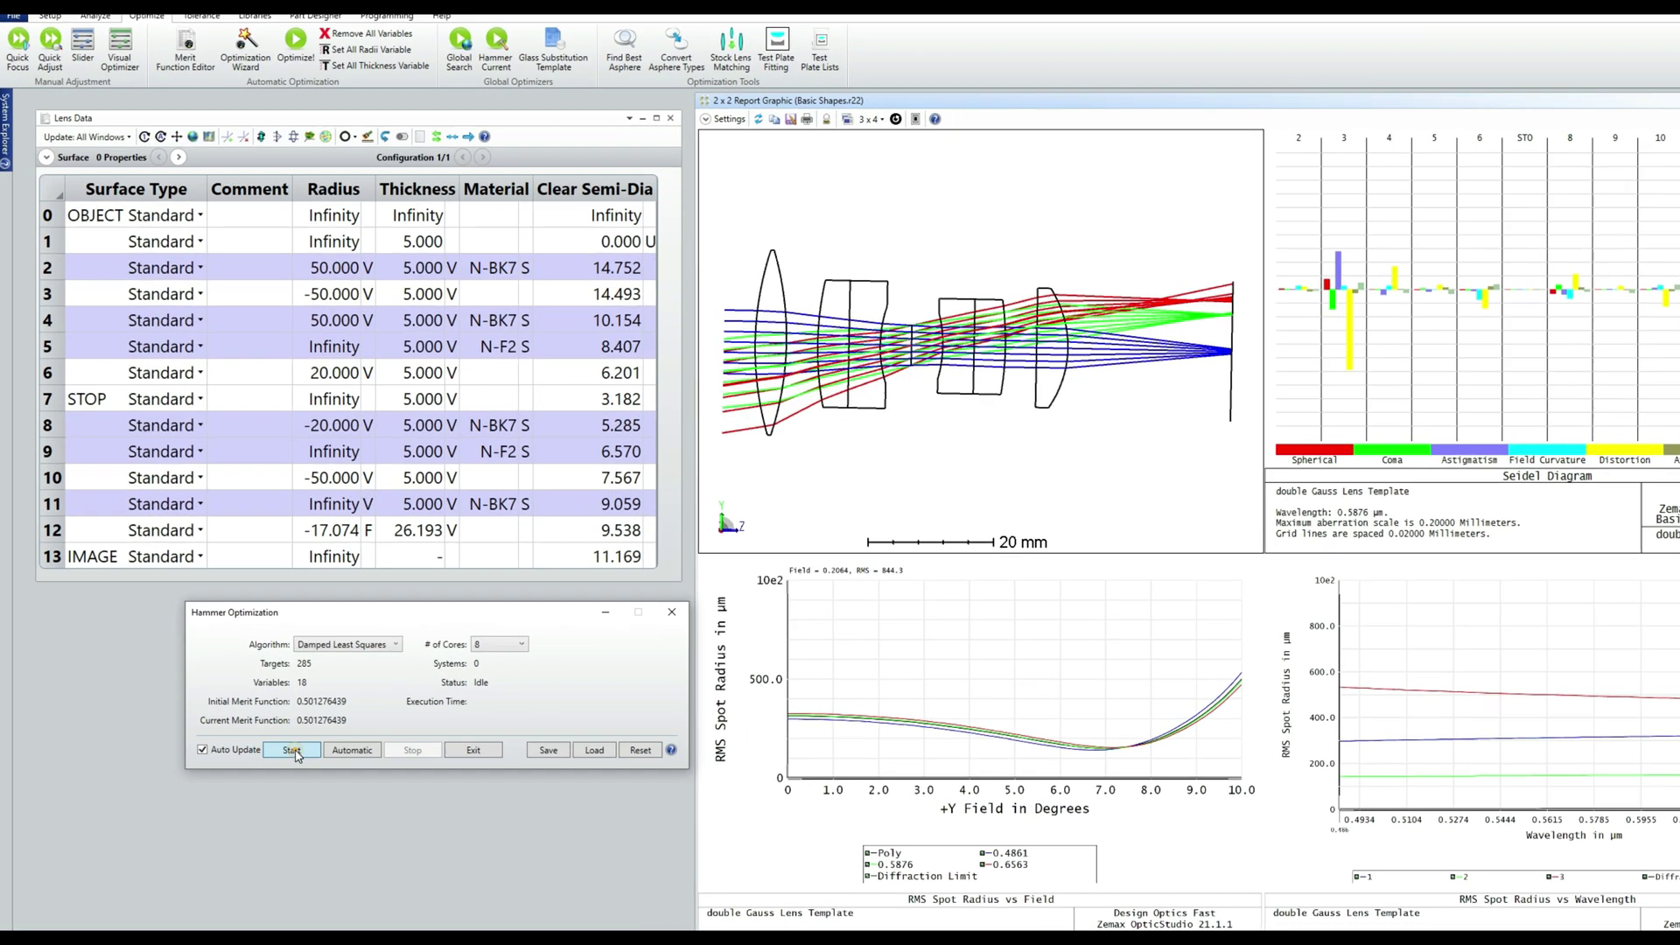
{"action": "left_click", "coordinate": [292, 750]}
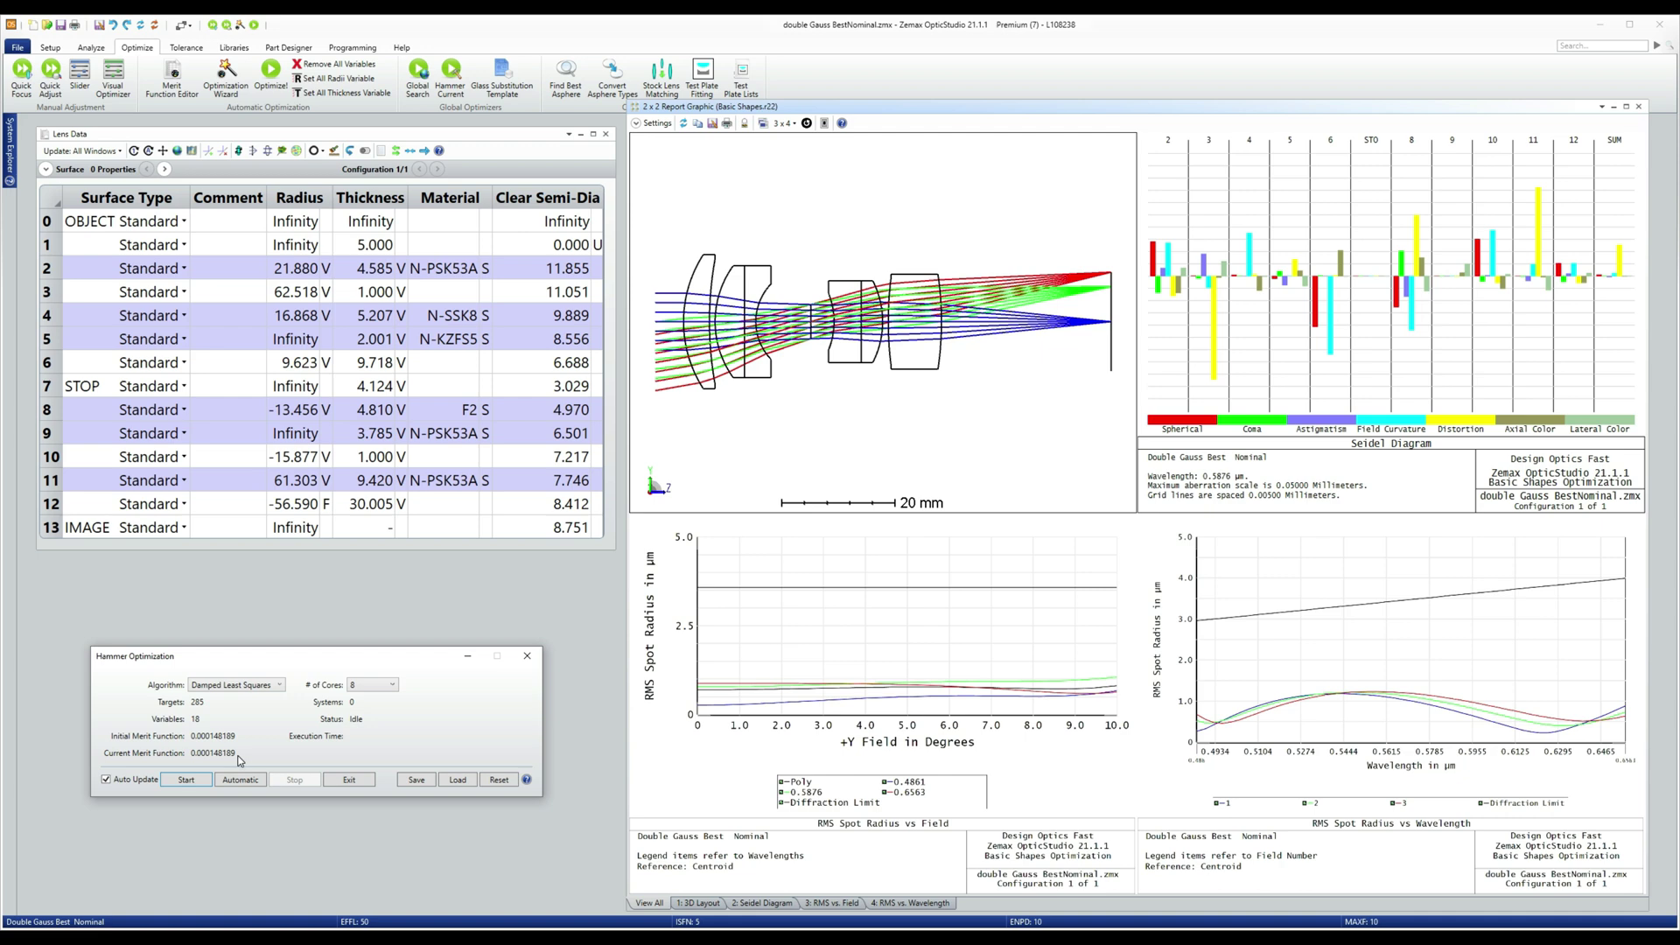
Exit Hammer Optimization and view the '2: Seidel Diagram' report tab.
{"action": "left_click", "coordinate": [341, 783]}
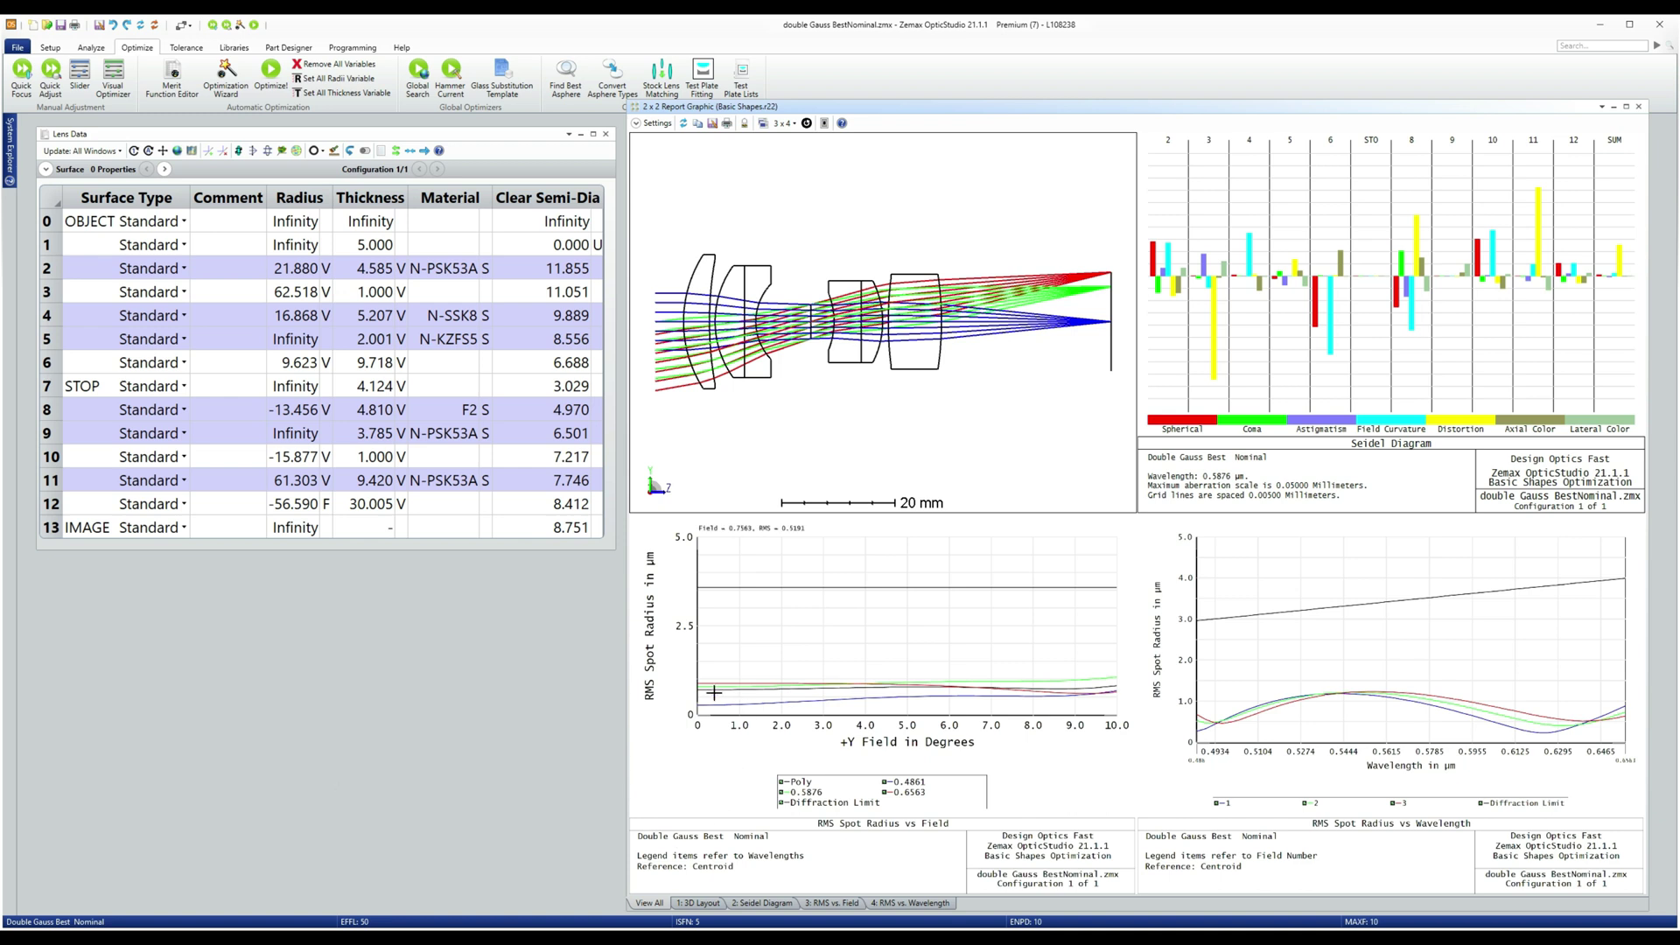
{"action": "left_click", "coordinate": [775, 903]}
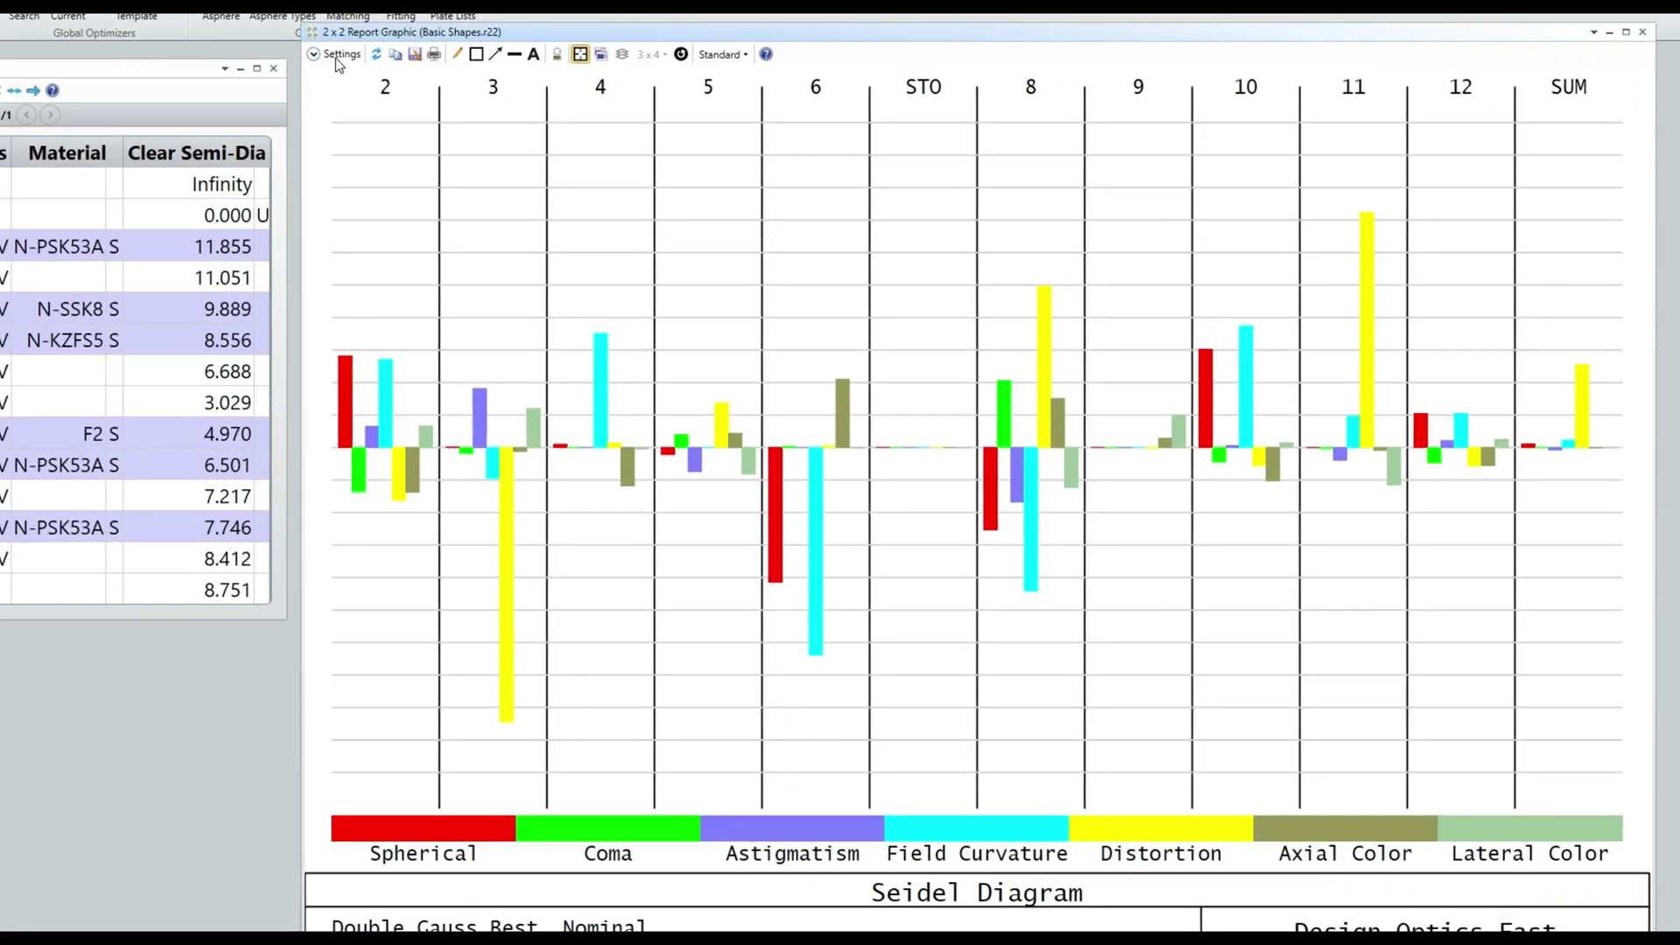
Enable Ignore Distortion in the Seidel diagram settings and collapse the settings panel.
{"action": "left_click", "coordinate": [336, 56]}
{"action": "left_click", "coordinate": [409, 132]}
{"action": "left_click", "coordinate": [337, 54]}
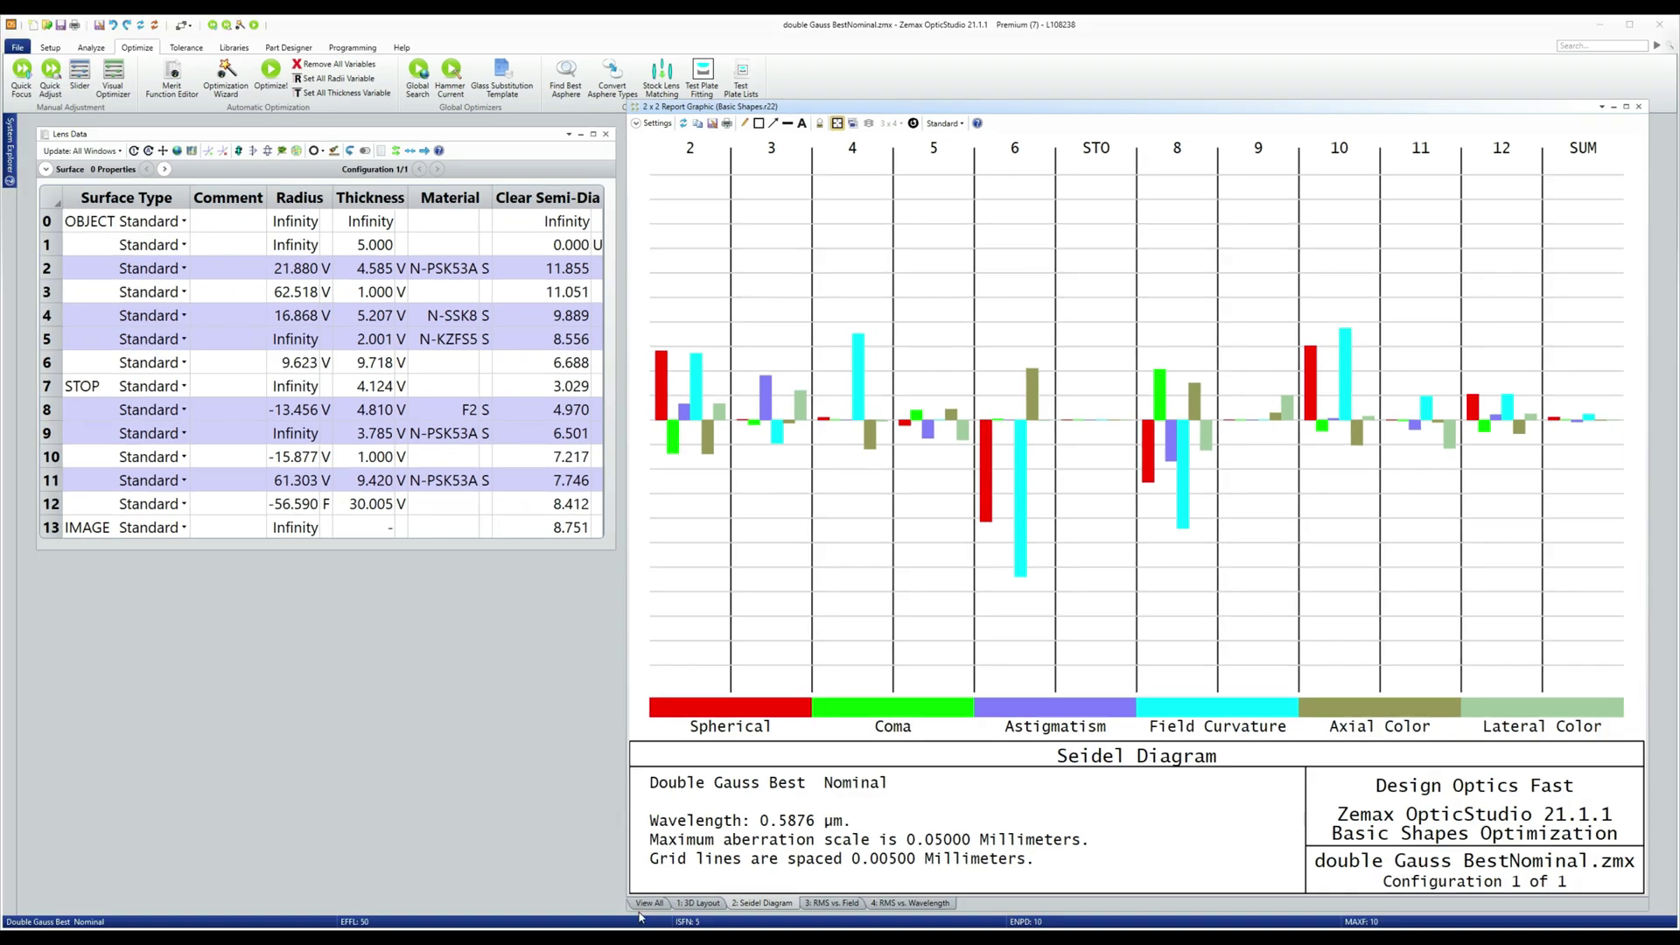
Switch the 2x2 report back to the View All four-panel layout.
{"action": "left_click", "coordinate": [646, 903]}
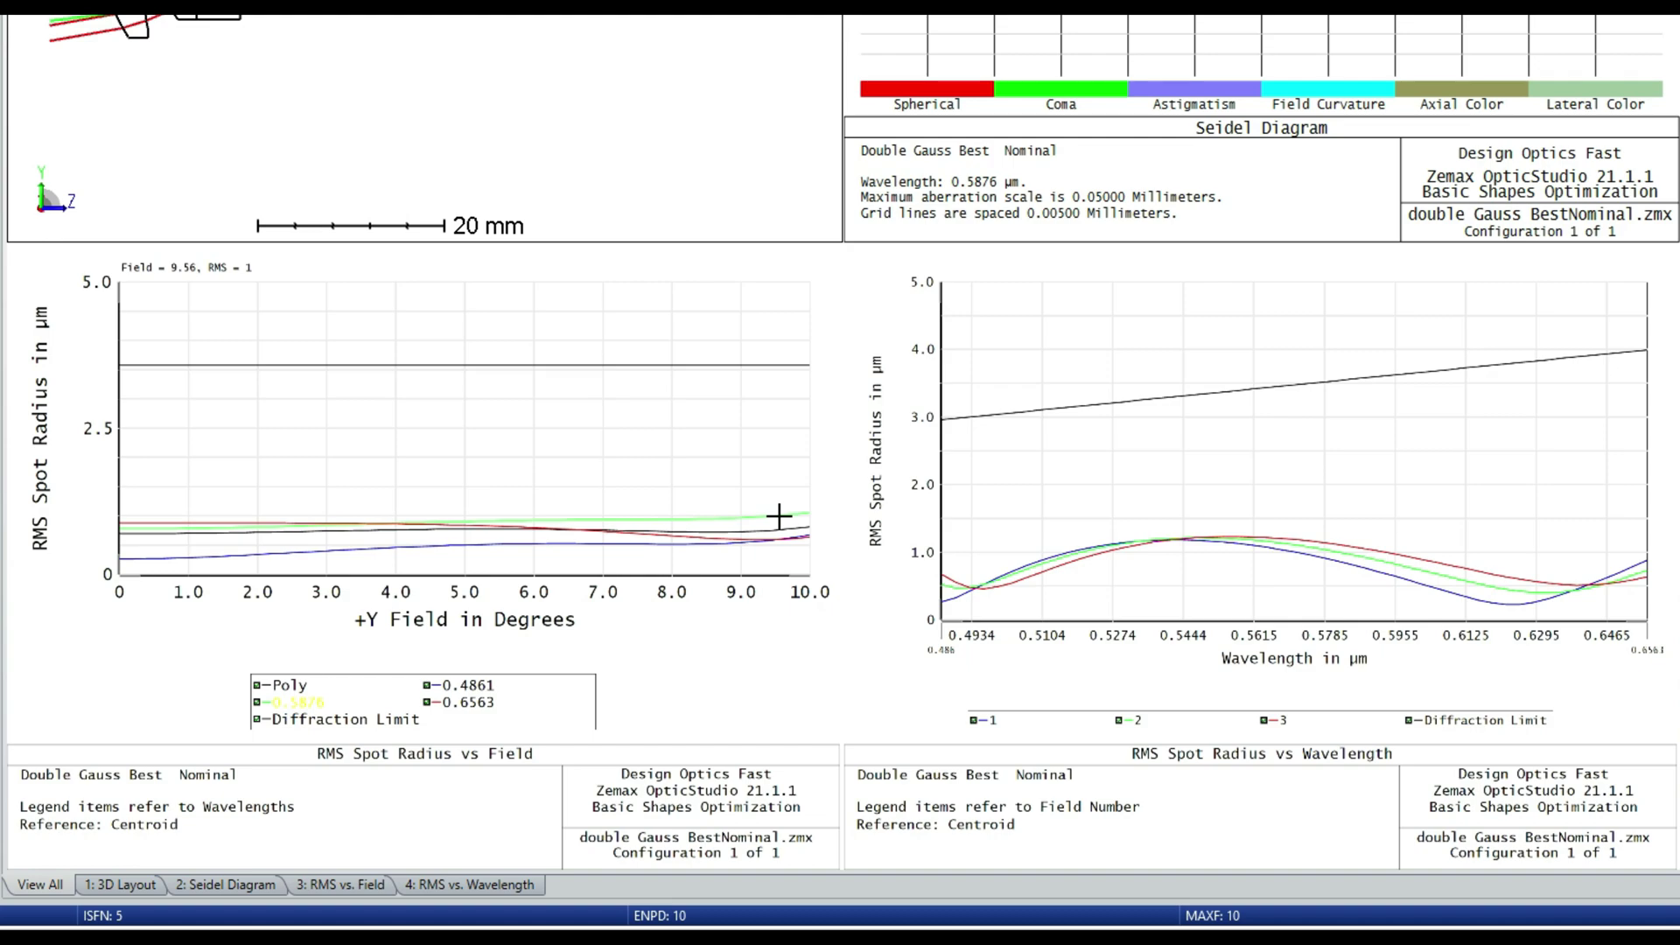
Show an FFT PSF Cross Section of the optimized lens, then the MTF analysis list.
{"action": "left_click", "coordinate": [348, 135]}
{"action": "left_click", "coordinate": [342, 163]}
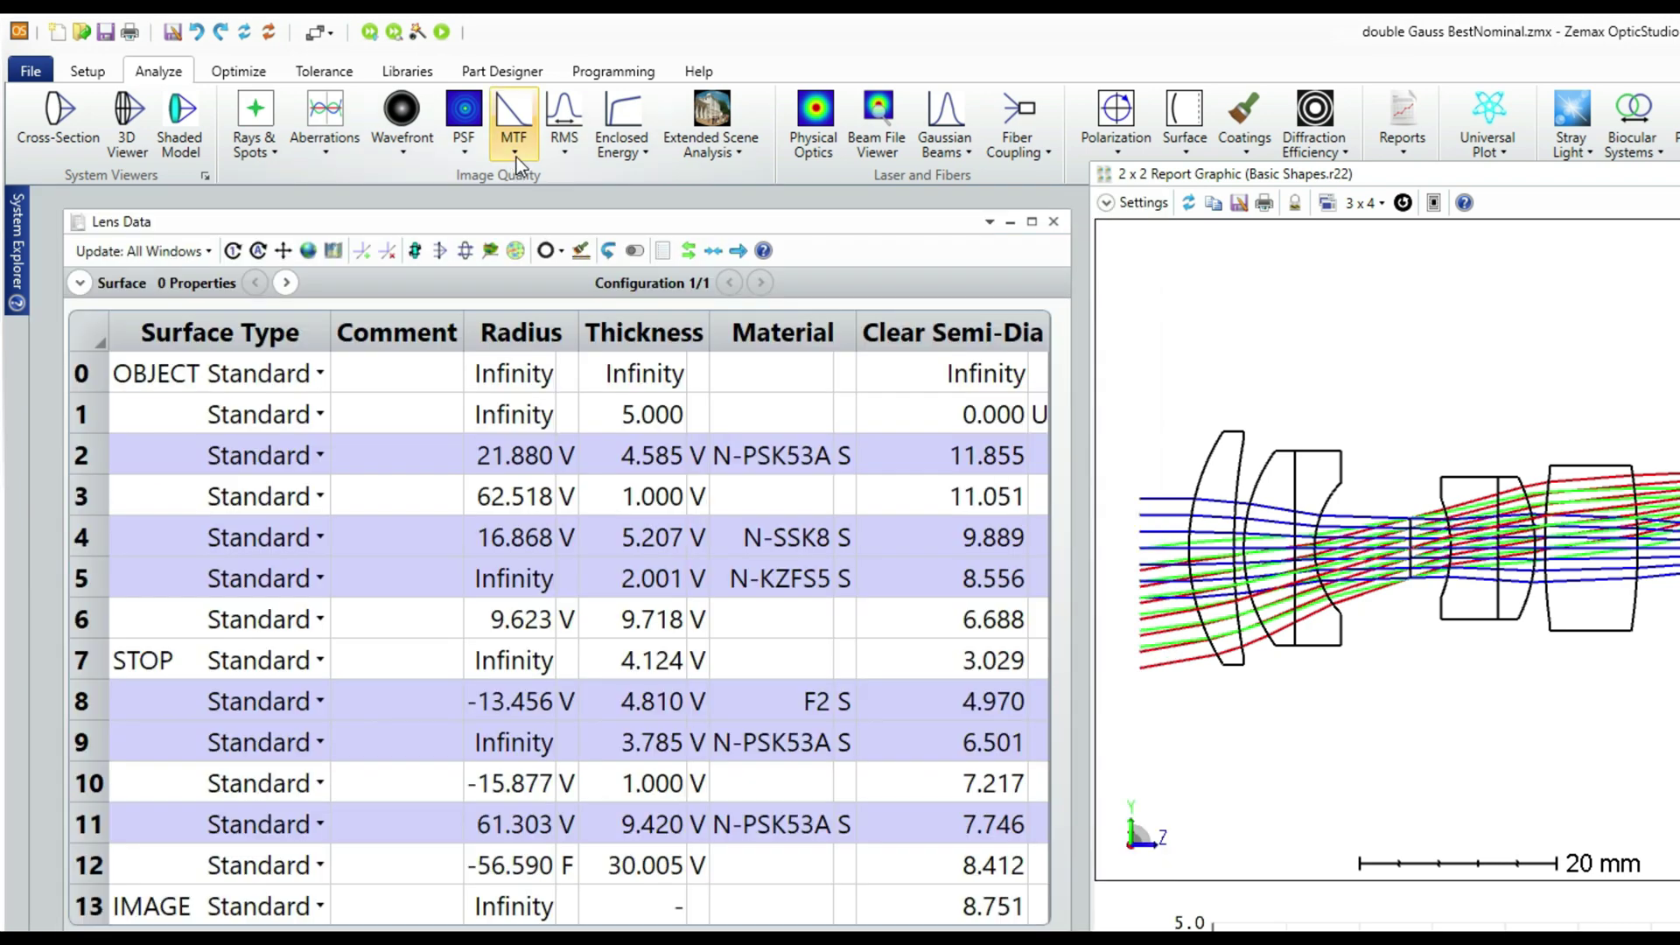
{"action": "left_click", "coordinate": [516, 158]}
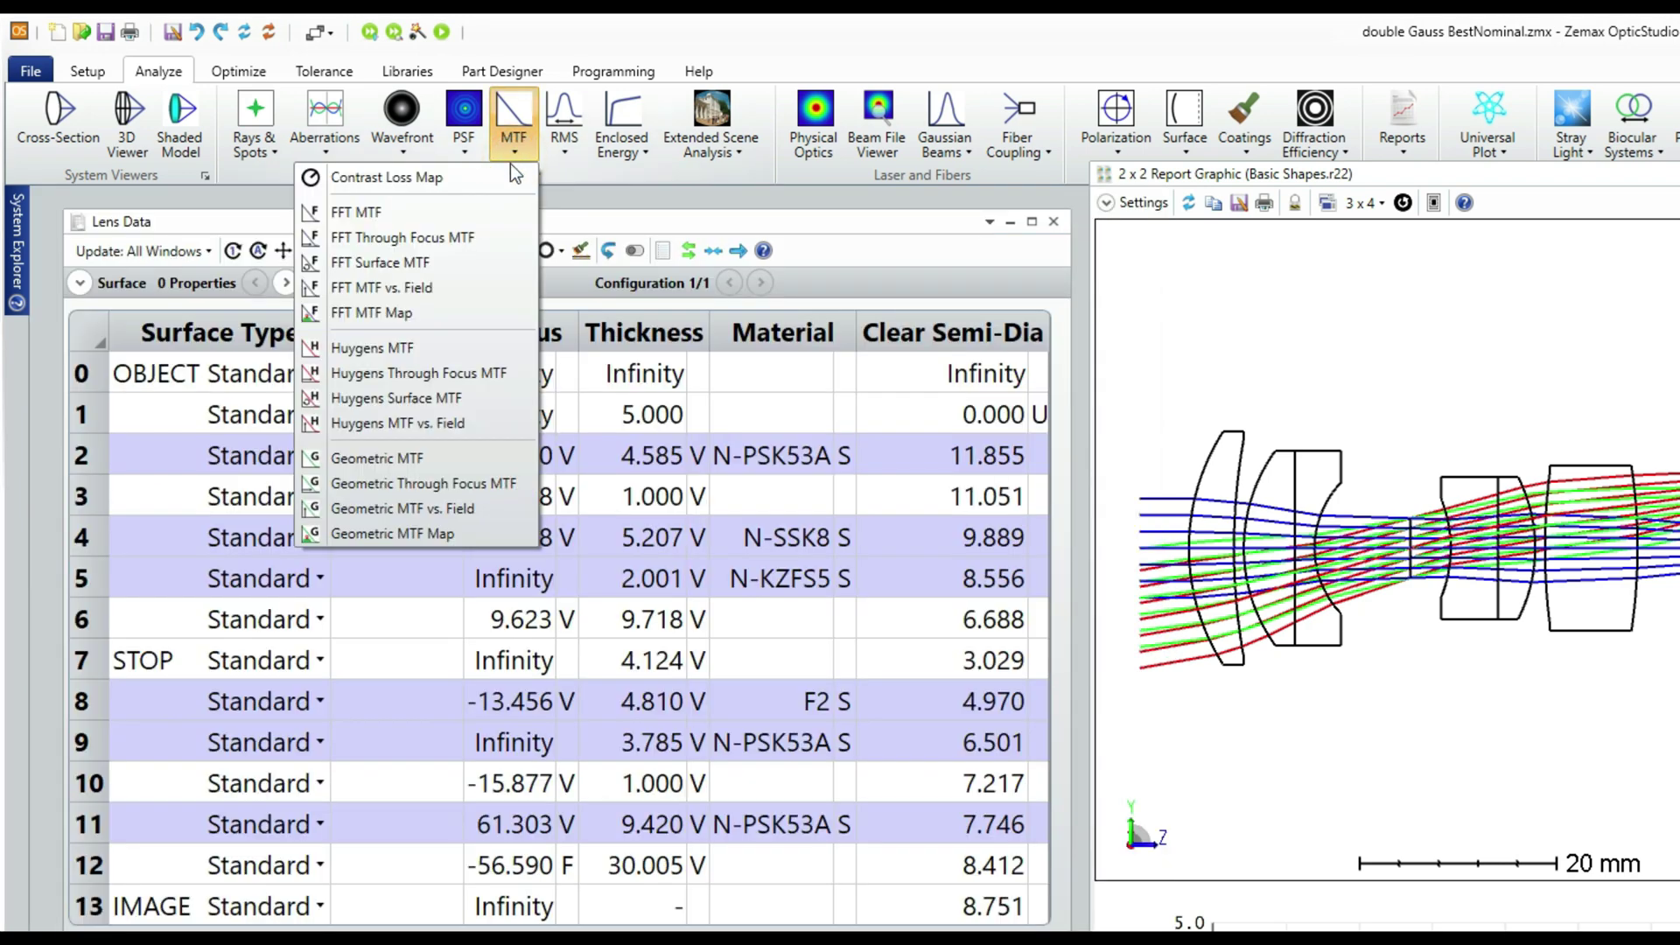
Close the FFT MTF plot, plot RMS vs. Field as Strehl Ratio, then close it.
{"action": "left_click", "coordinate": [479, 212]}
{"action": "left_click", "coordinate": [1155, 212]}
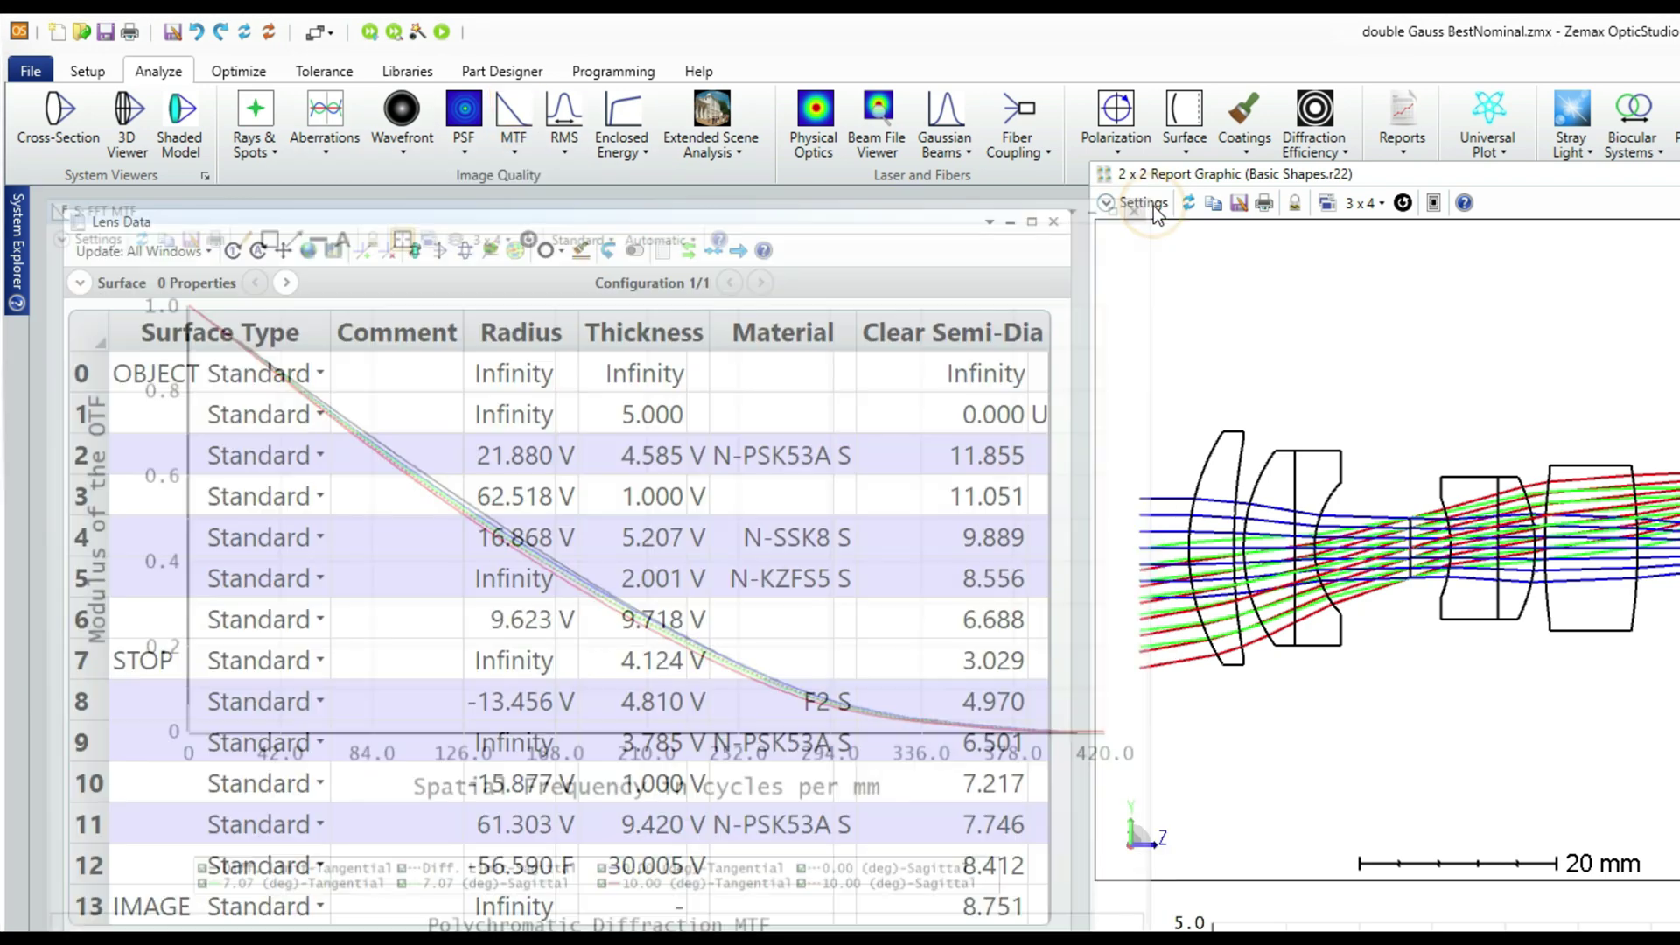
{"action": "left_click", "coordinate": [567, 154]}
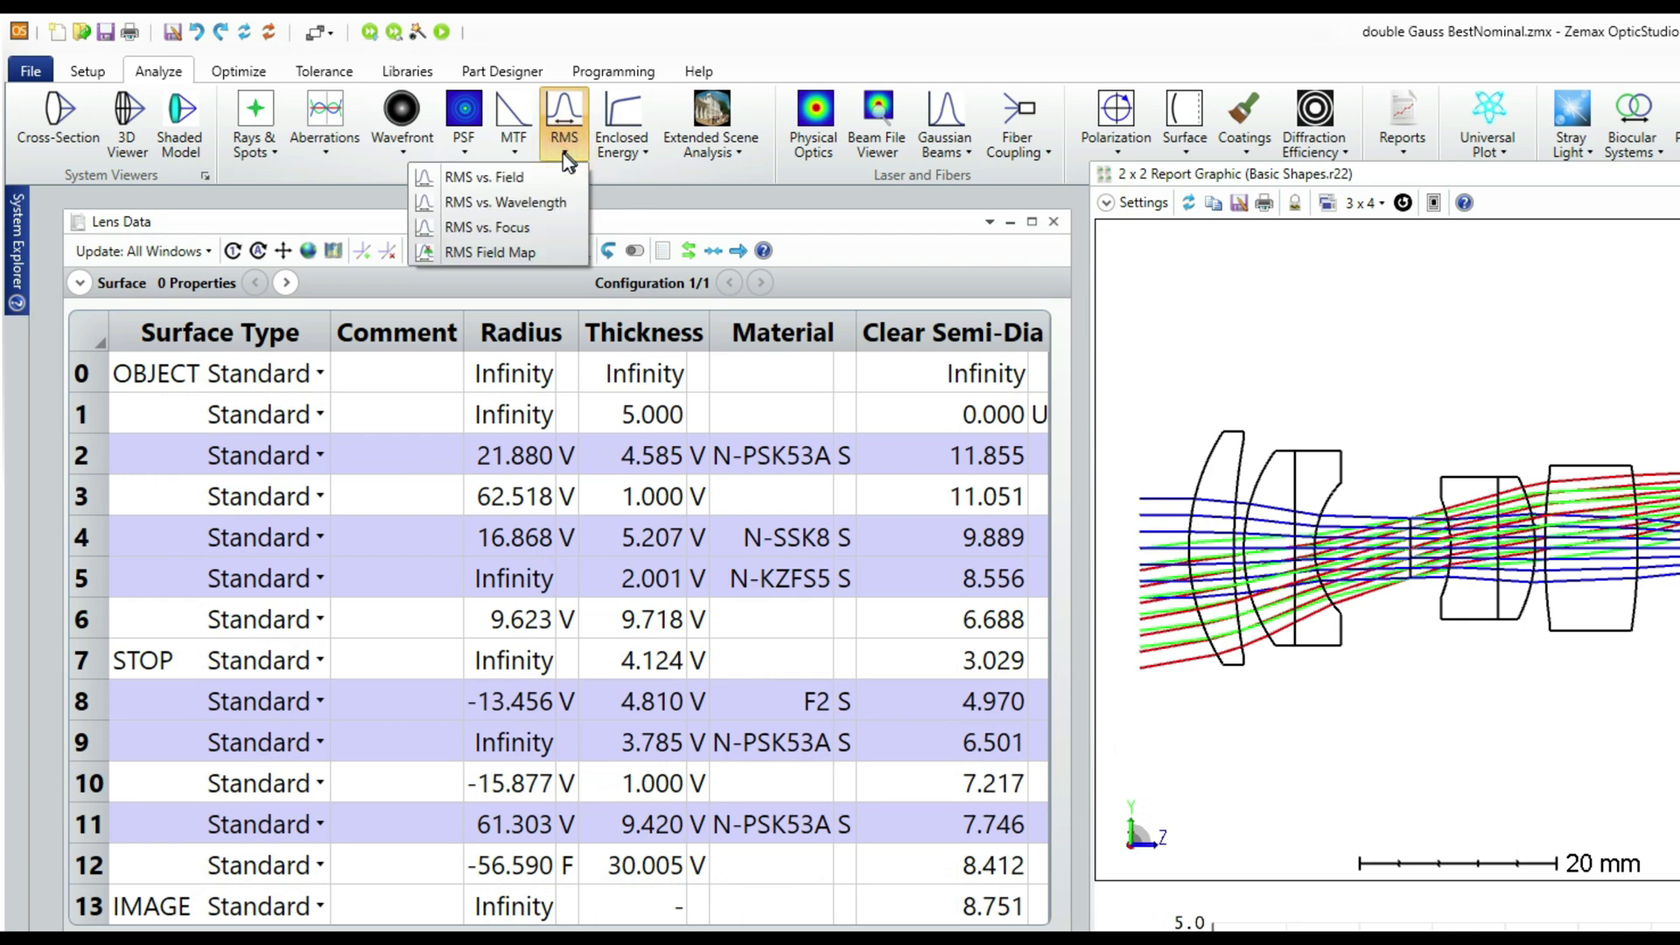
{"action": "left_click", "coordinate": [551, 180]}
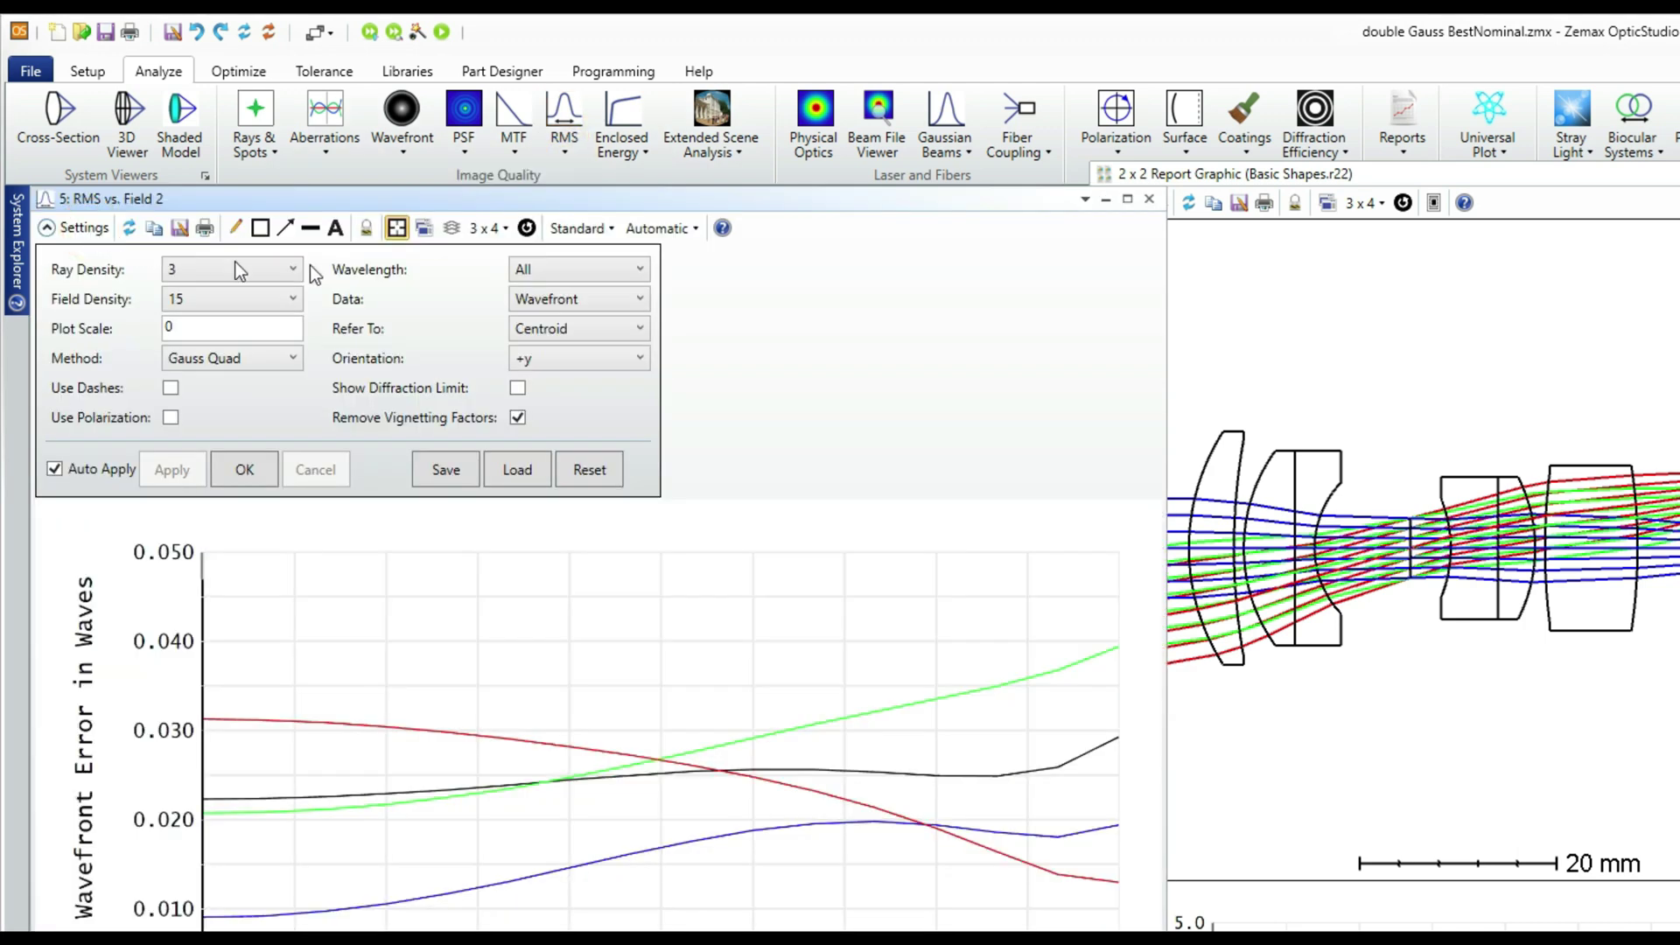
{"action": "left_click", "coordinate": [532, 300]}
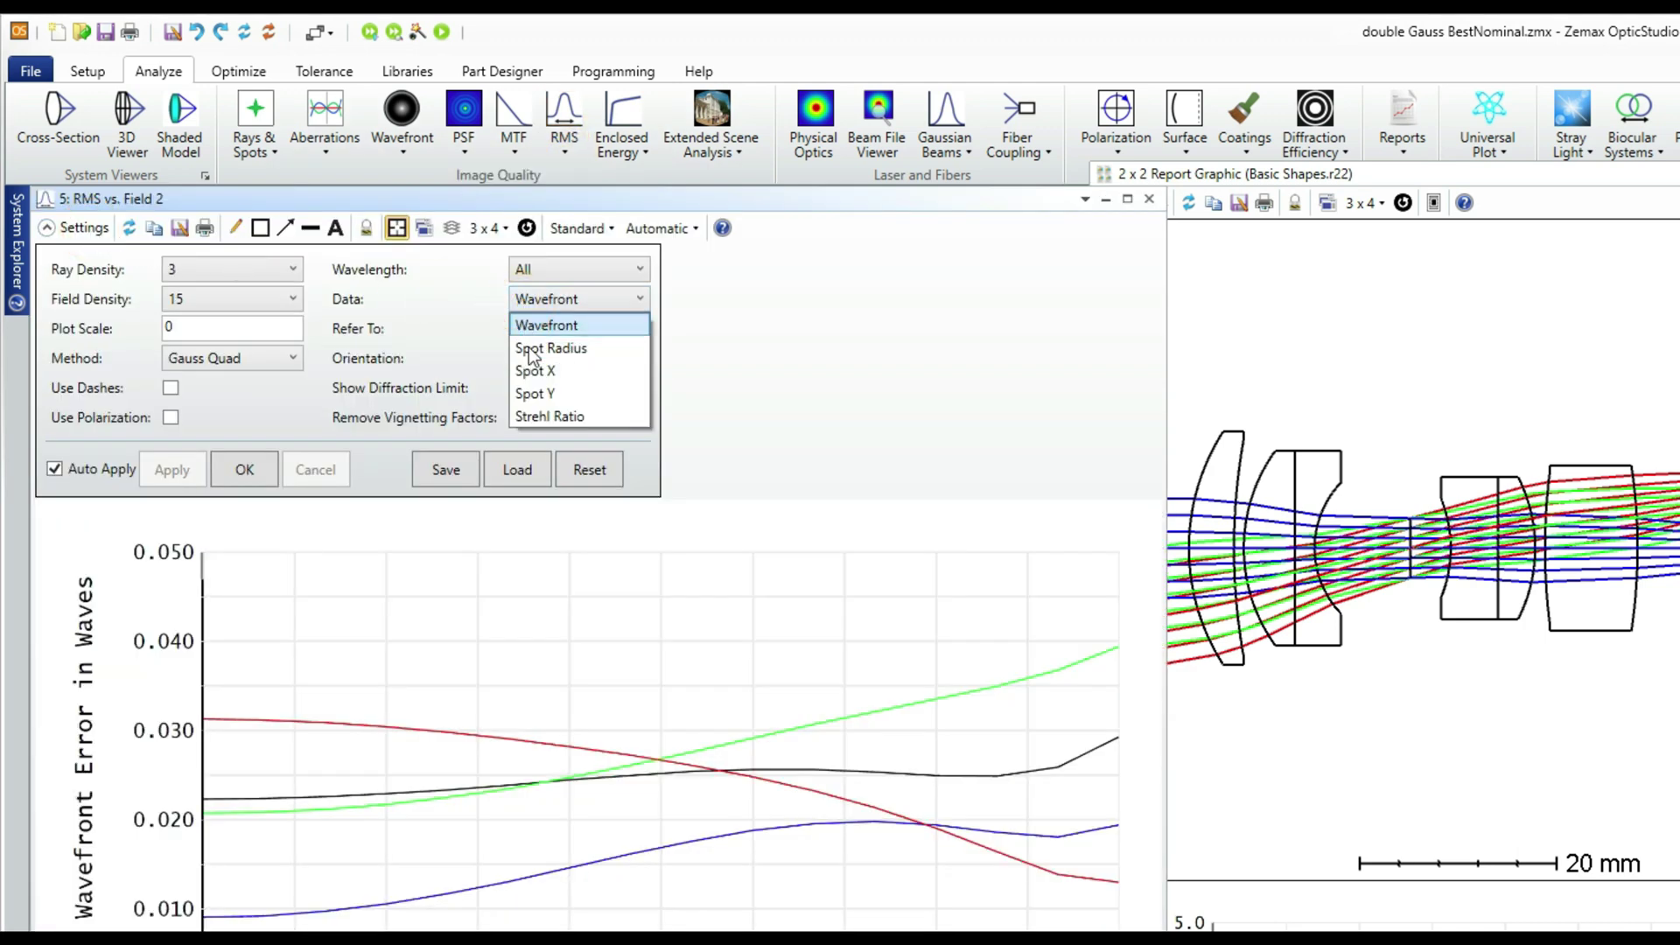
{"action": "left_click", "coordinate": [550, 418]}
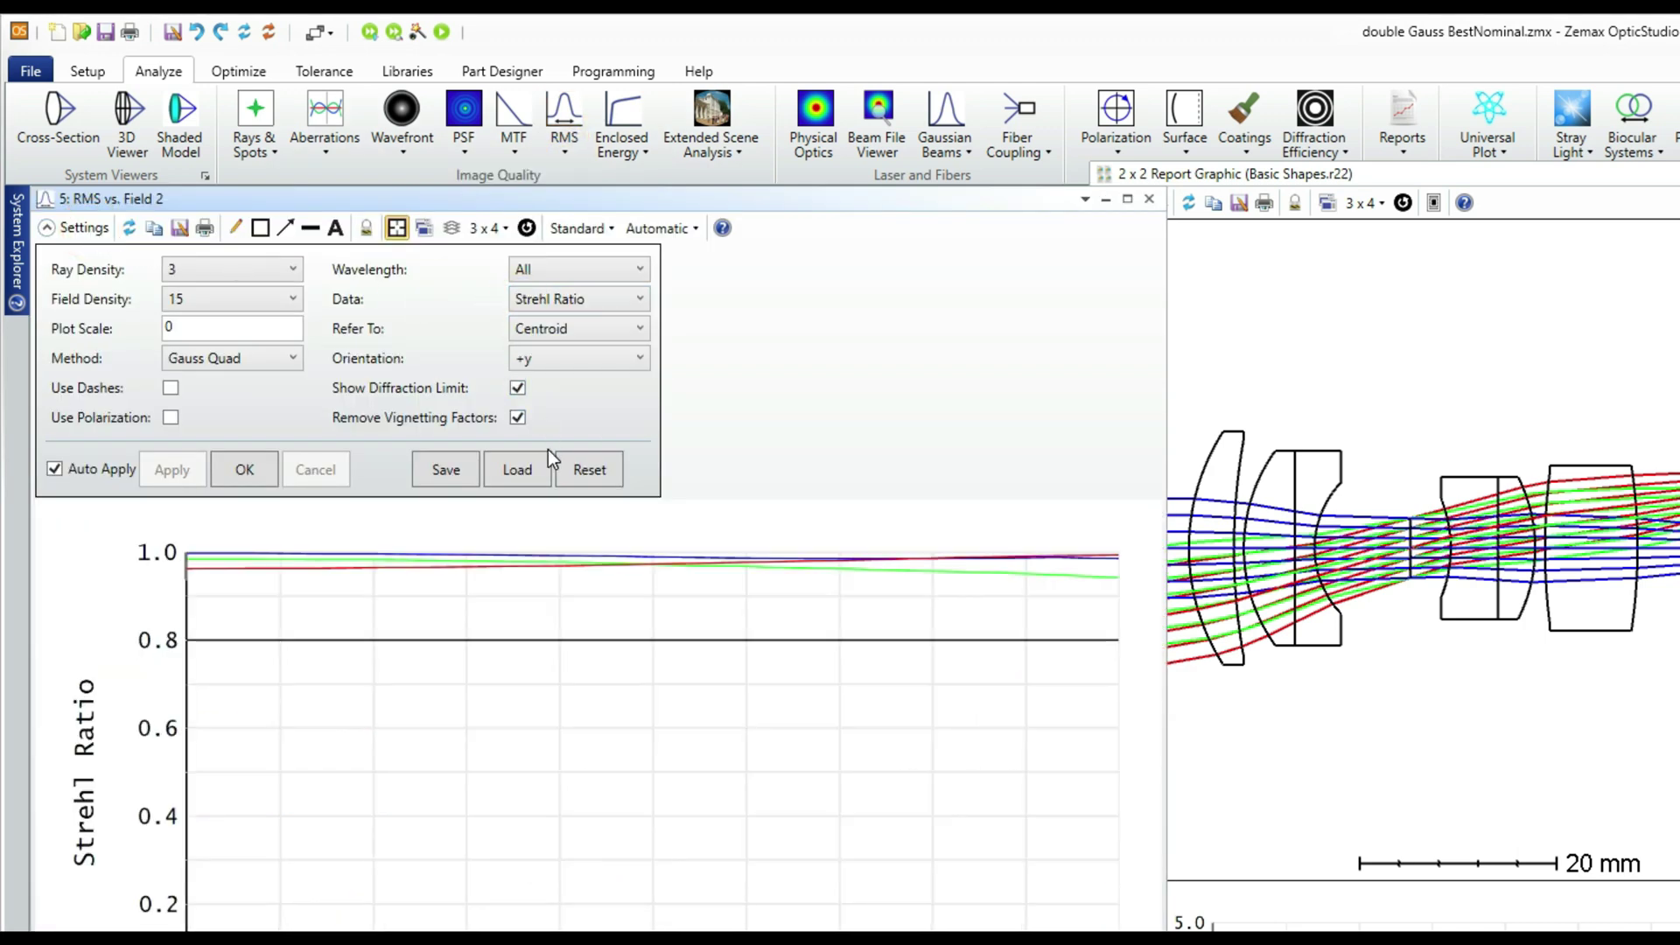
{"action": "left_click", "coordinate": [253, 470]}
{"action": "left_click", "coordinate": [1150, 199]}
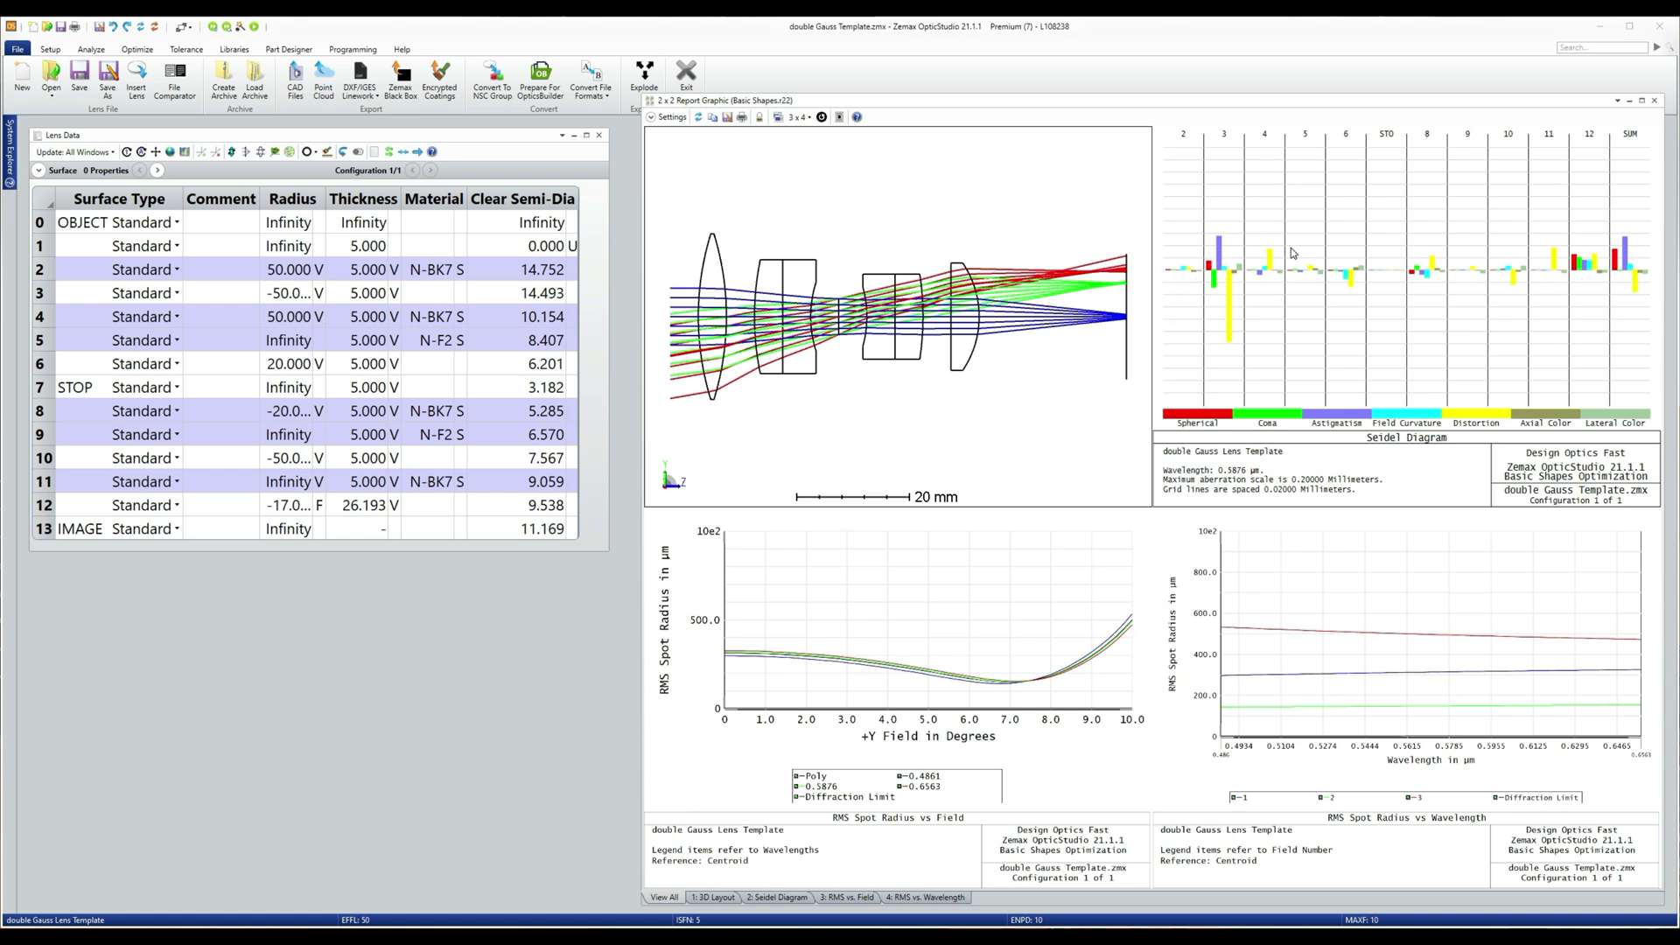
Launch the Optimization Wizard from the Optimize tab and enlarge the Merit Function Editor below it.
{"action": "left_click", "coordinate": [136, 51]}
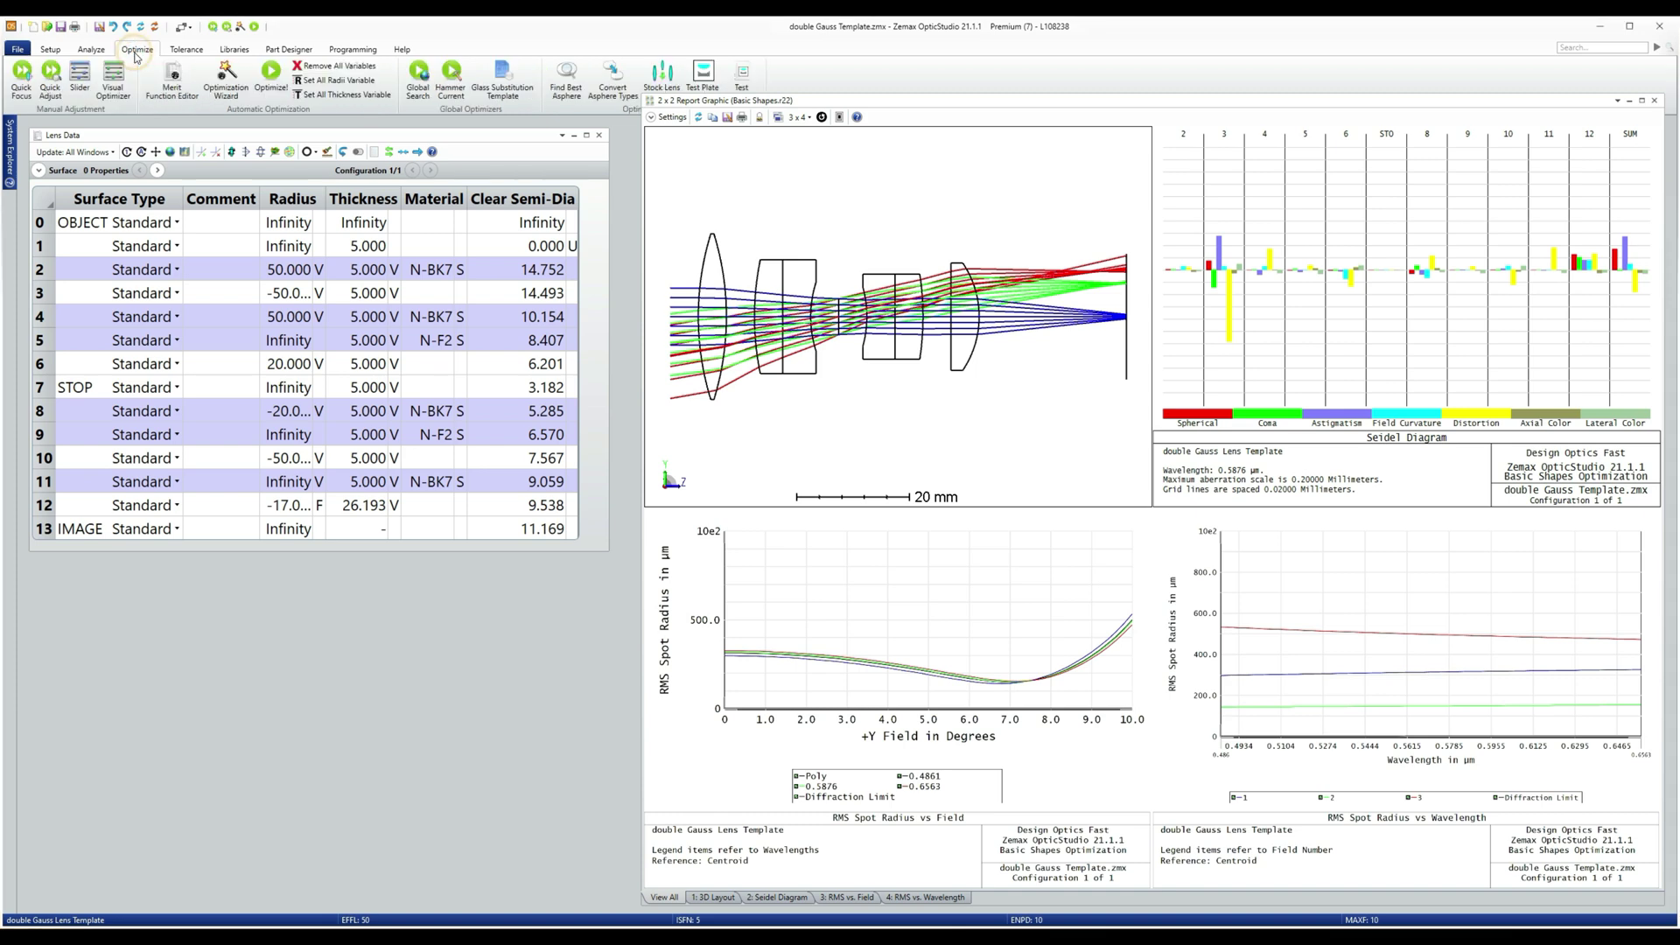
{"action": "left_click", "coordinate": [229, 84]}
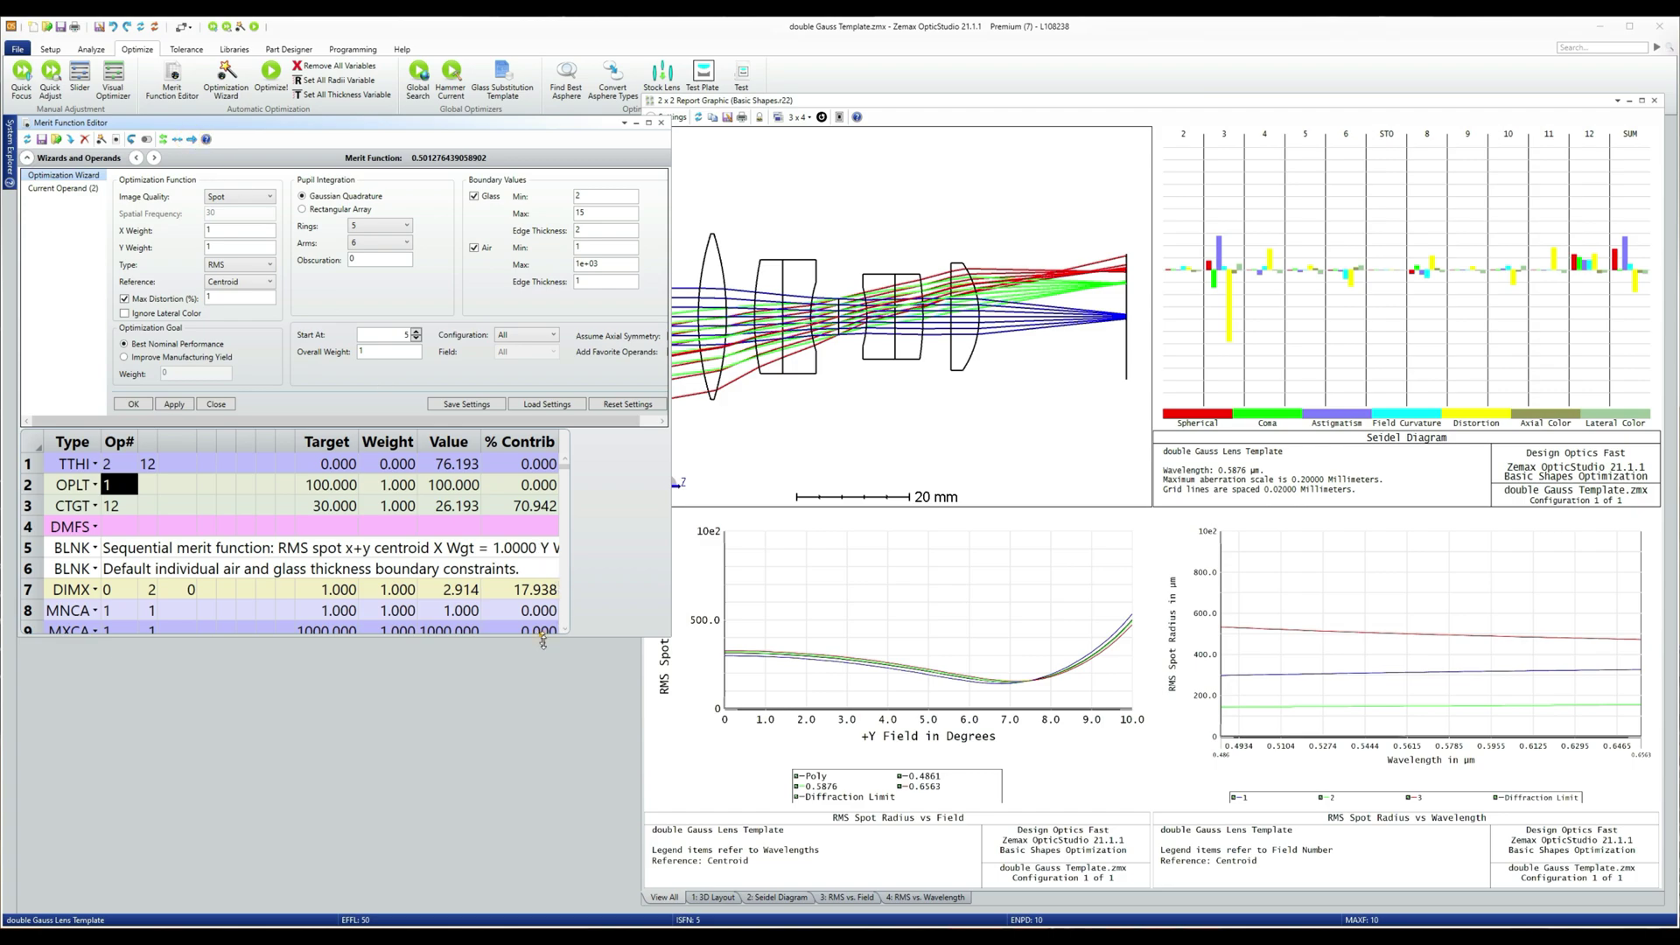
{"action": "left_click_drag", "start_coordinate": [543, 637], "coordinate": [561, 849]}
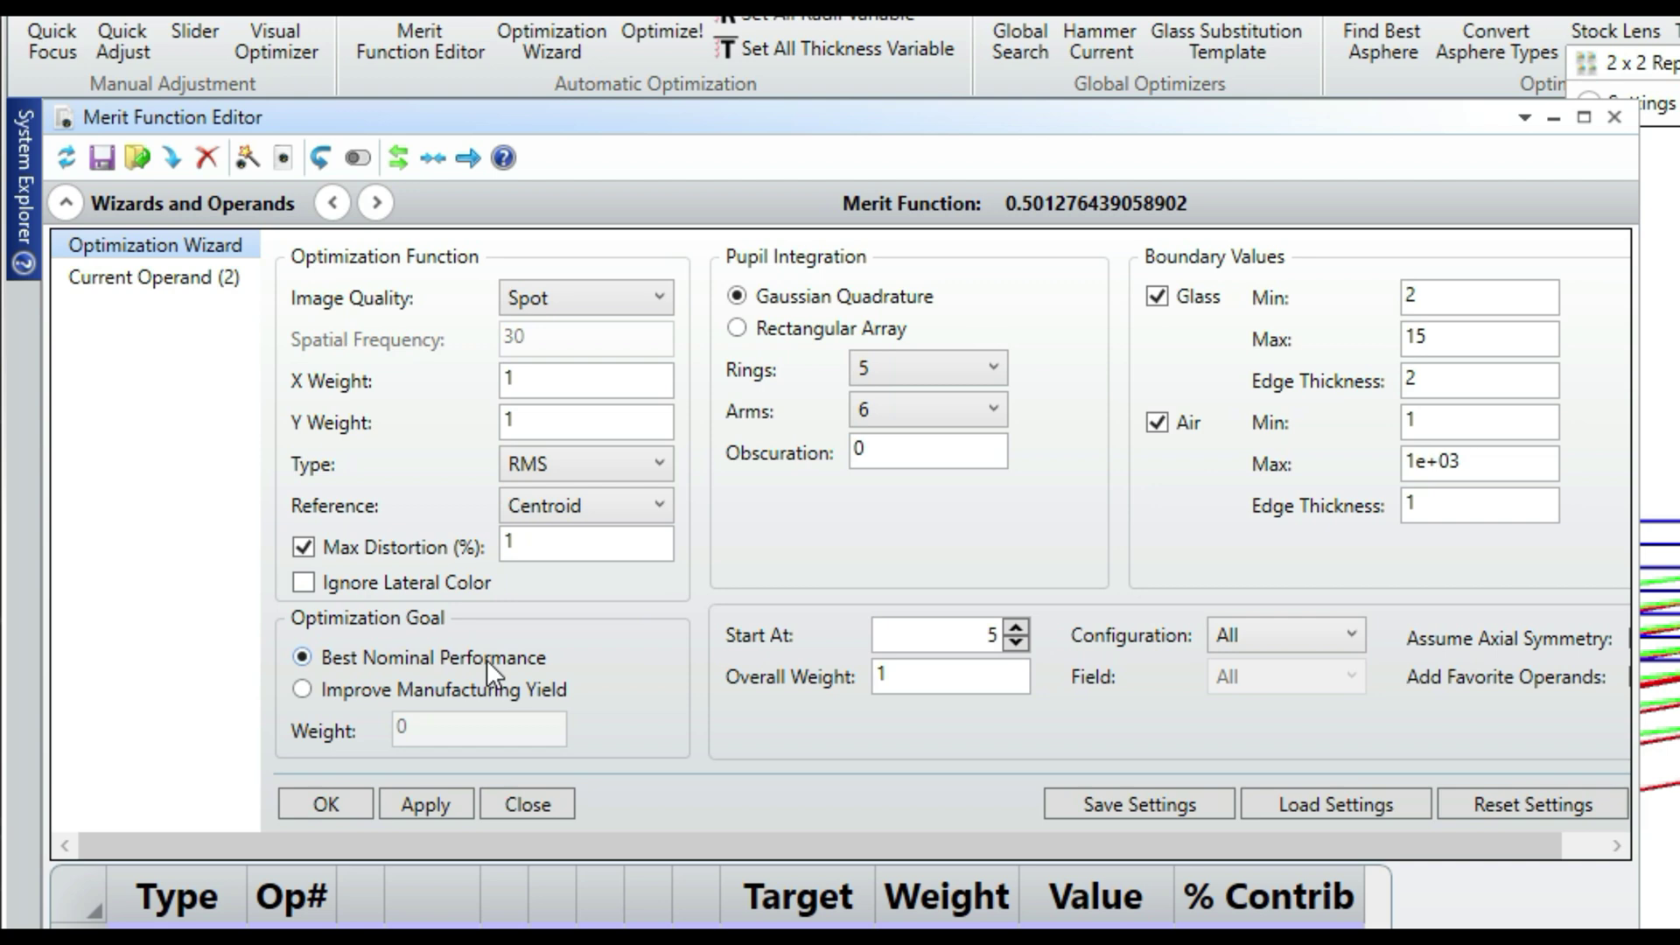
Rebuild the merit function with a manufacturing yield goal at weight 0.1.
{"action": "left_click", "coordinate": [308, 691]}
{"action": "left_click", "coordinate": [417, 727]}
{"action": "type", "text": ".1"}
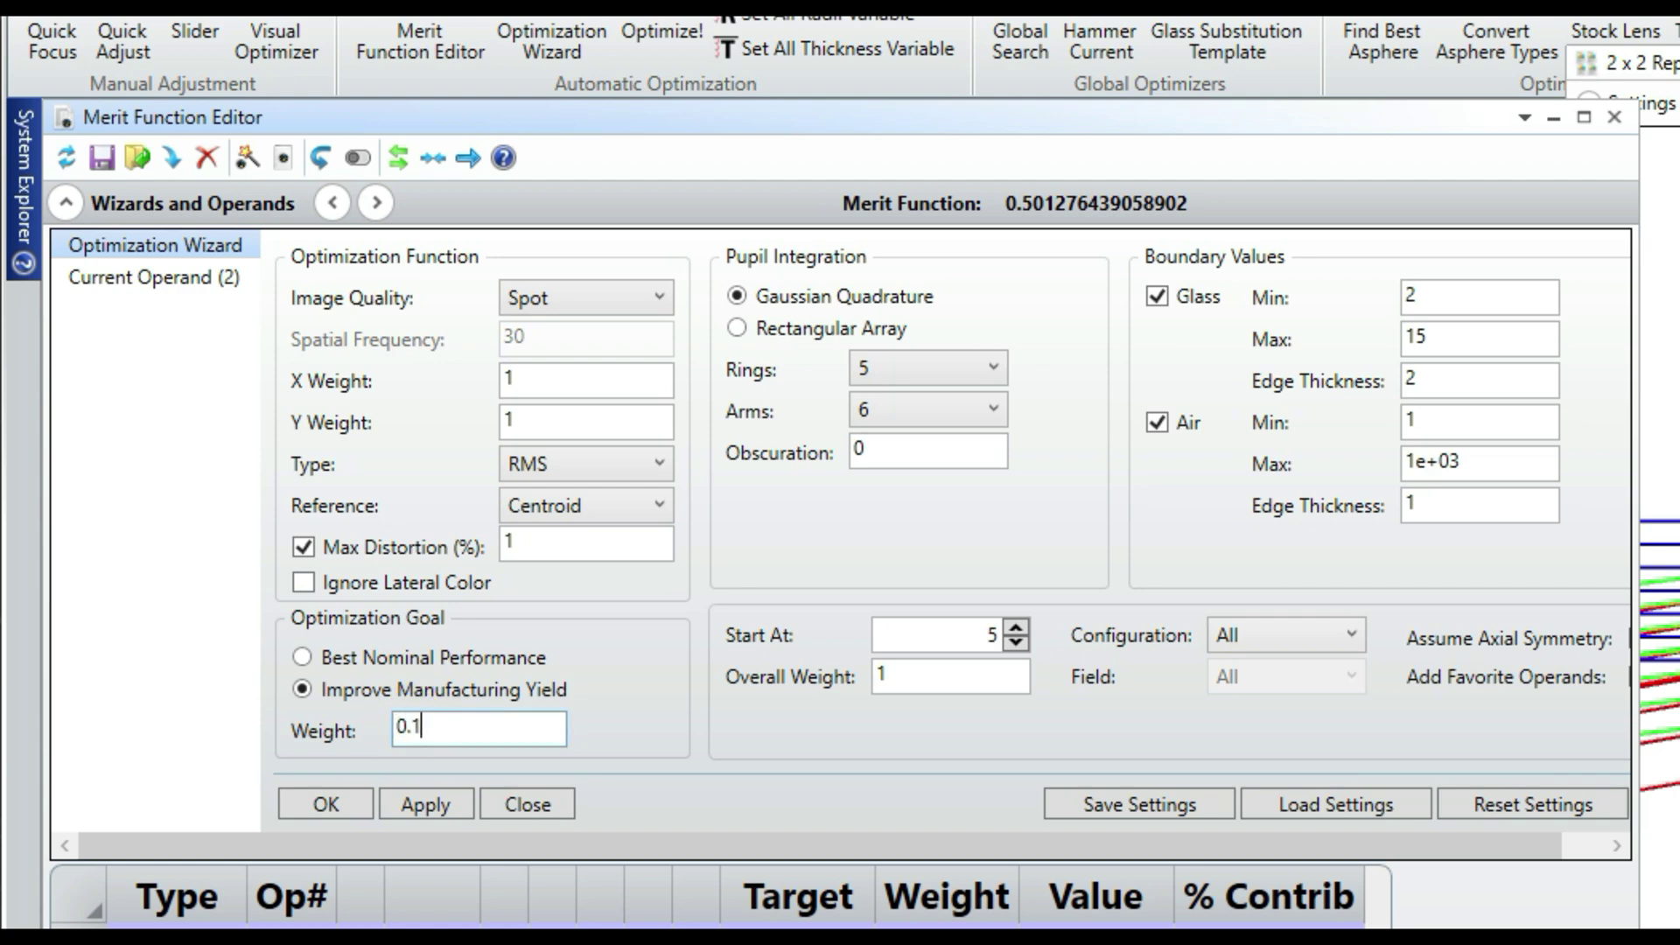
{"action": "left_click", "coordinate": [442, 805]}
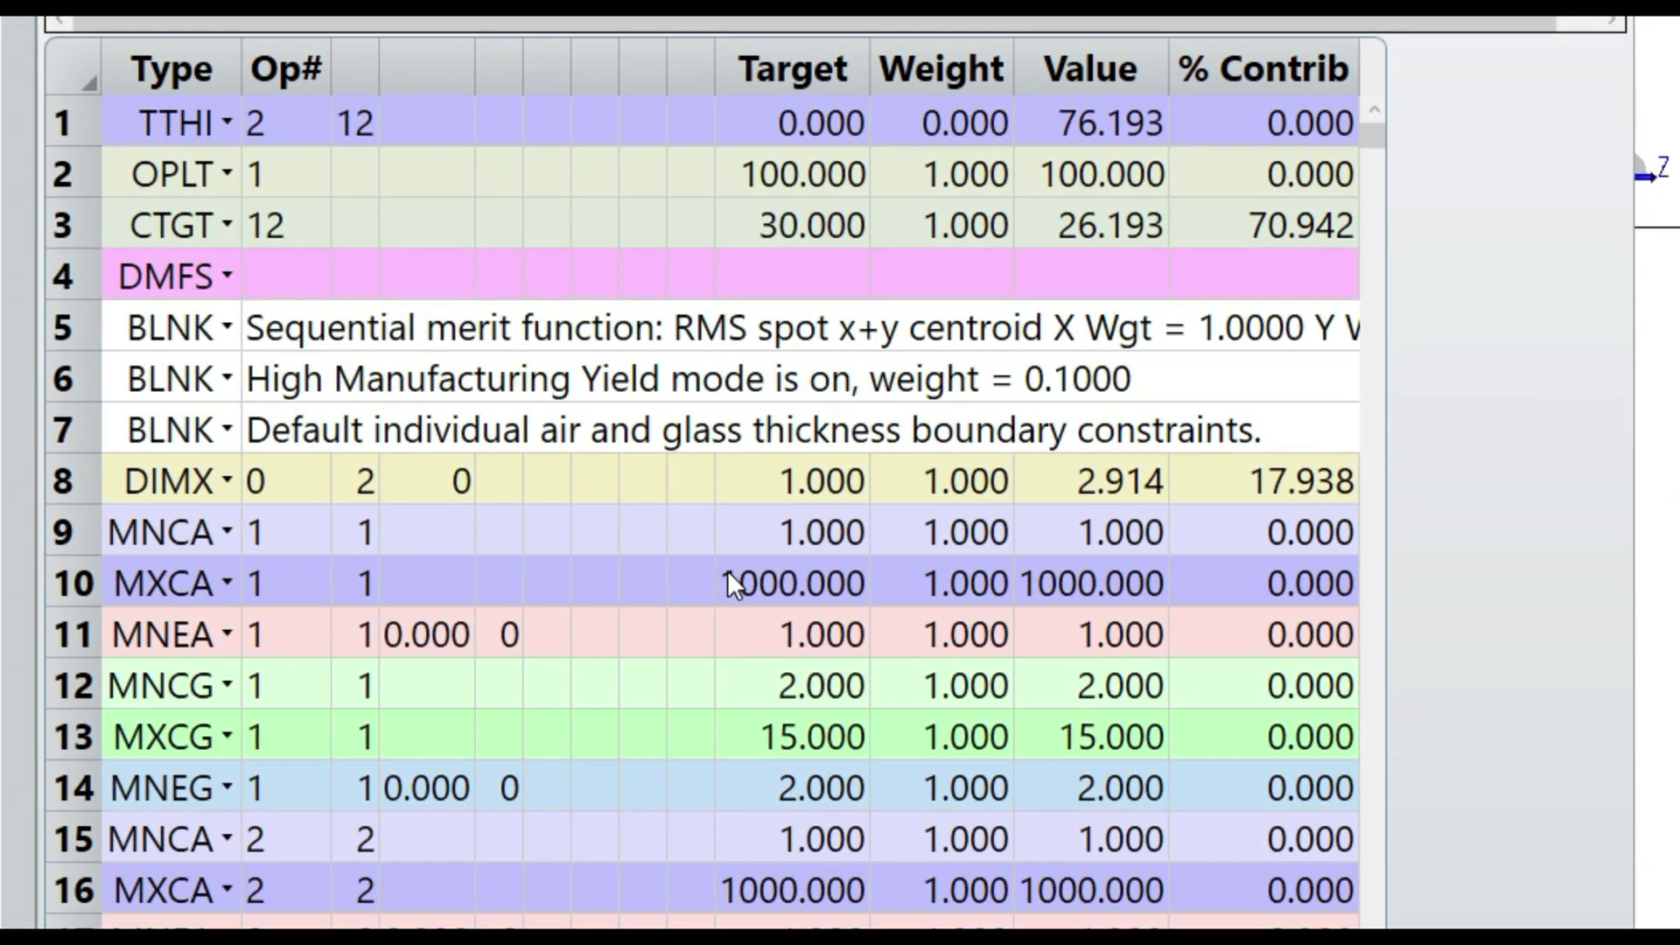
Inspect the first HYLD operands (rows 112 and 114), checking their target surface and weights.
{"action": "scroll", "coordinate": [731, 529], "scroll_direction": "down", "scroll_amount": 20}
{"action": "left_click", "coordinate": [254, 401]}
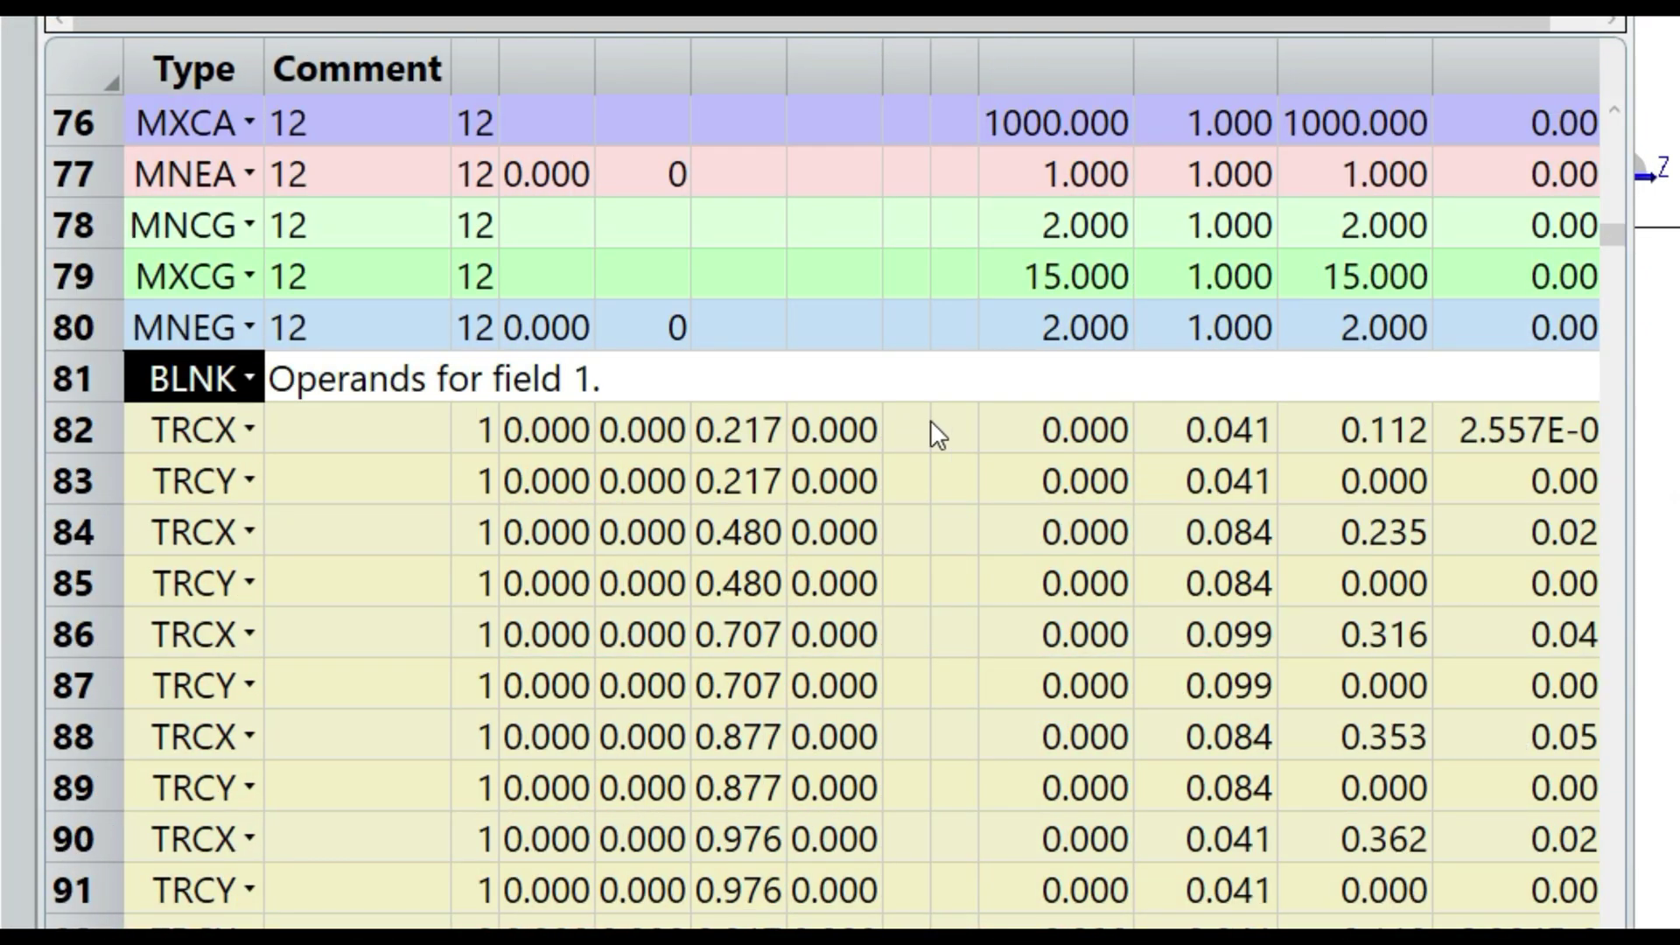
{"action": "scroll", "coordinate": [968, 411], "scroll_direction": "down", "scroll_amount": 9}
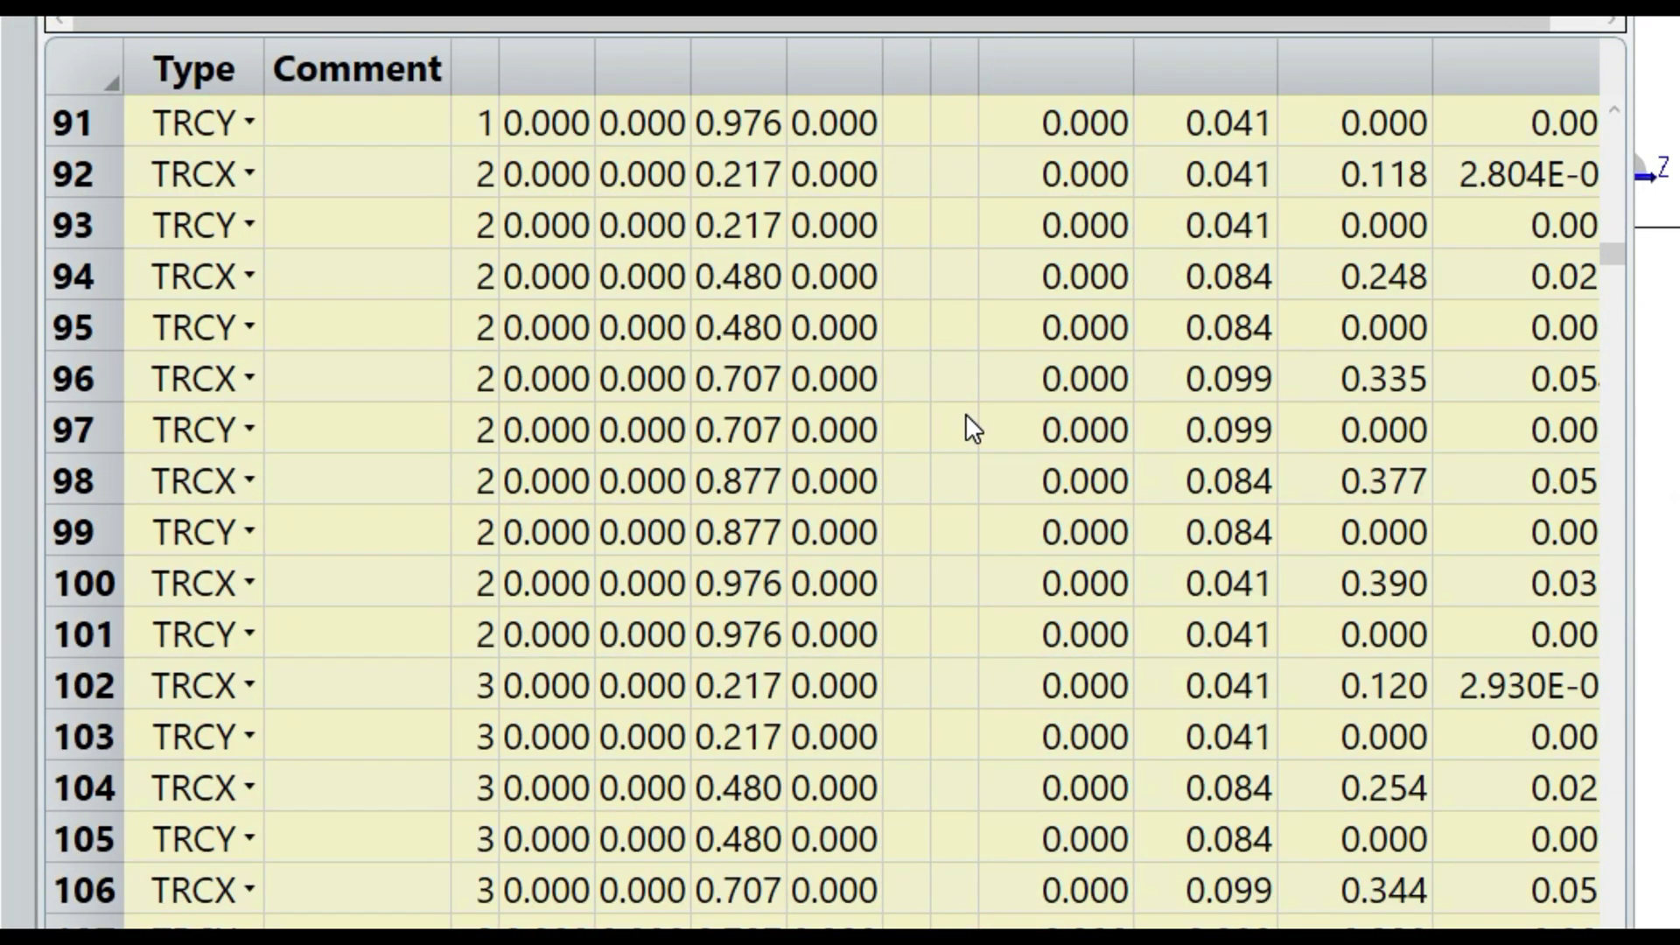
{"action": "scroll", "coordinate": [969, 437], "scroll_direction": "down", "scroll_amount": 2}
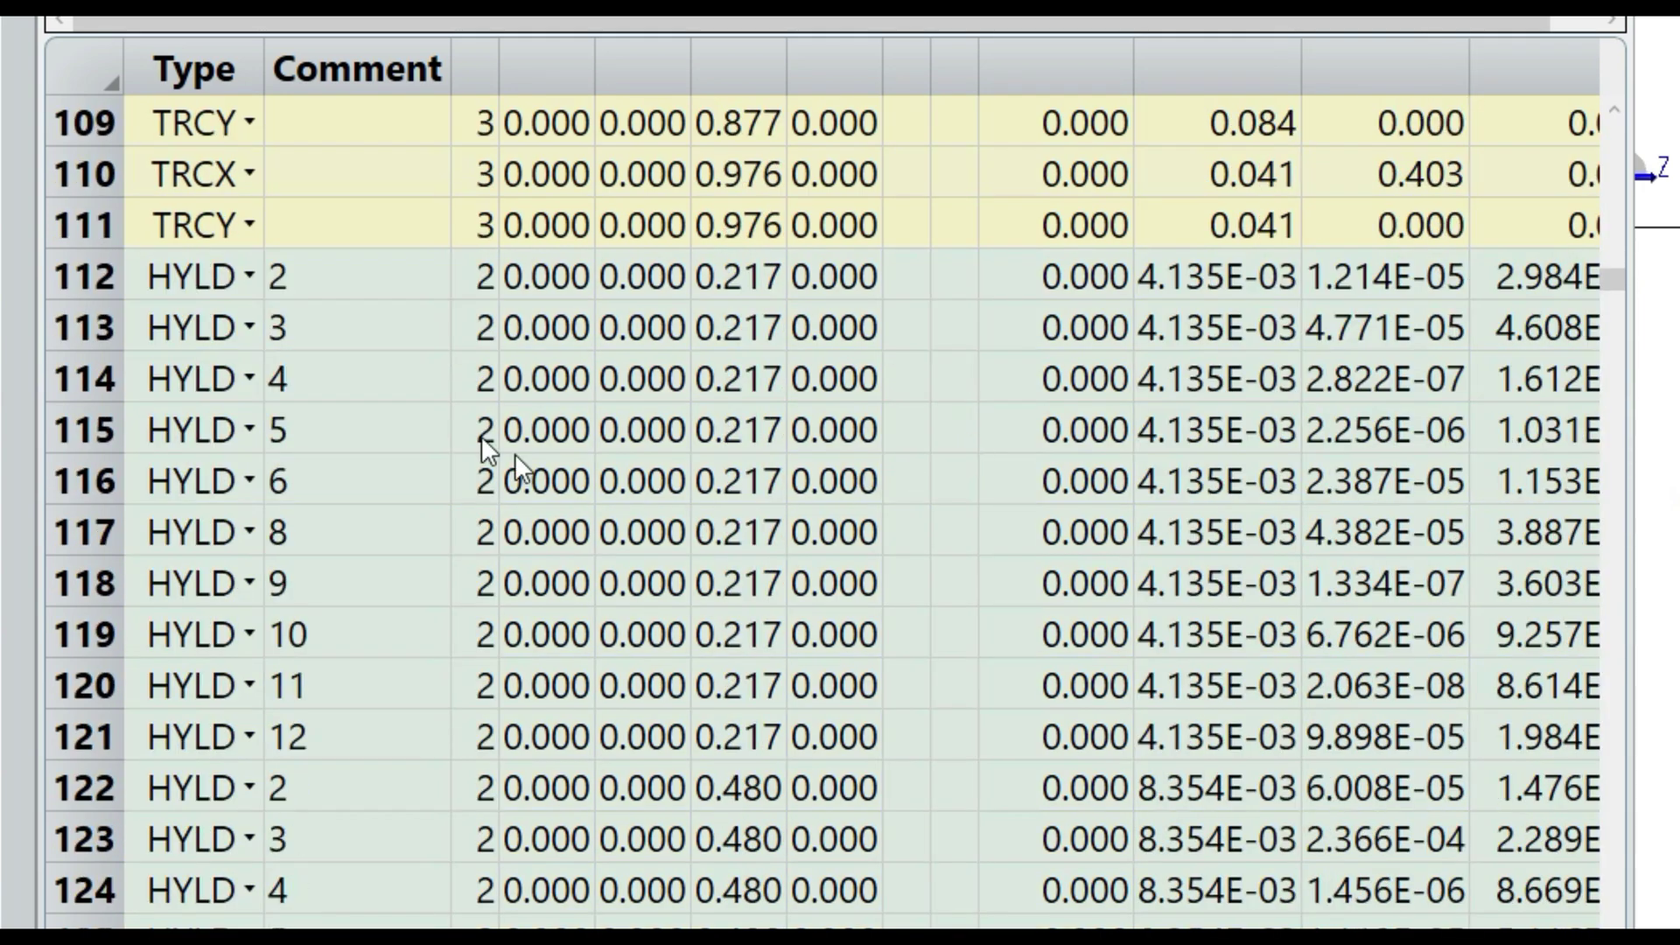
{"action": "left_click", "coordinate": [175, 277]}
{"action": "left_click", "coordinate": [382, 283]}
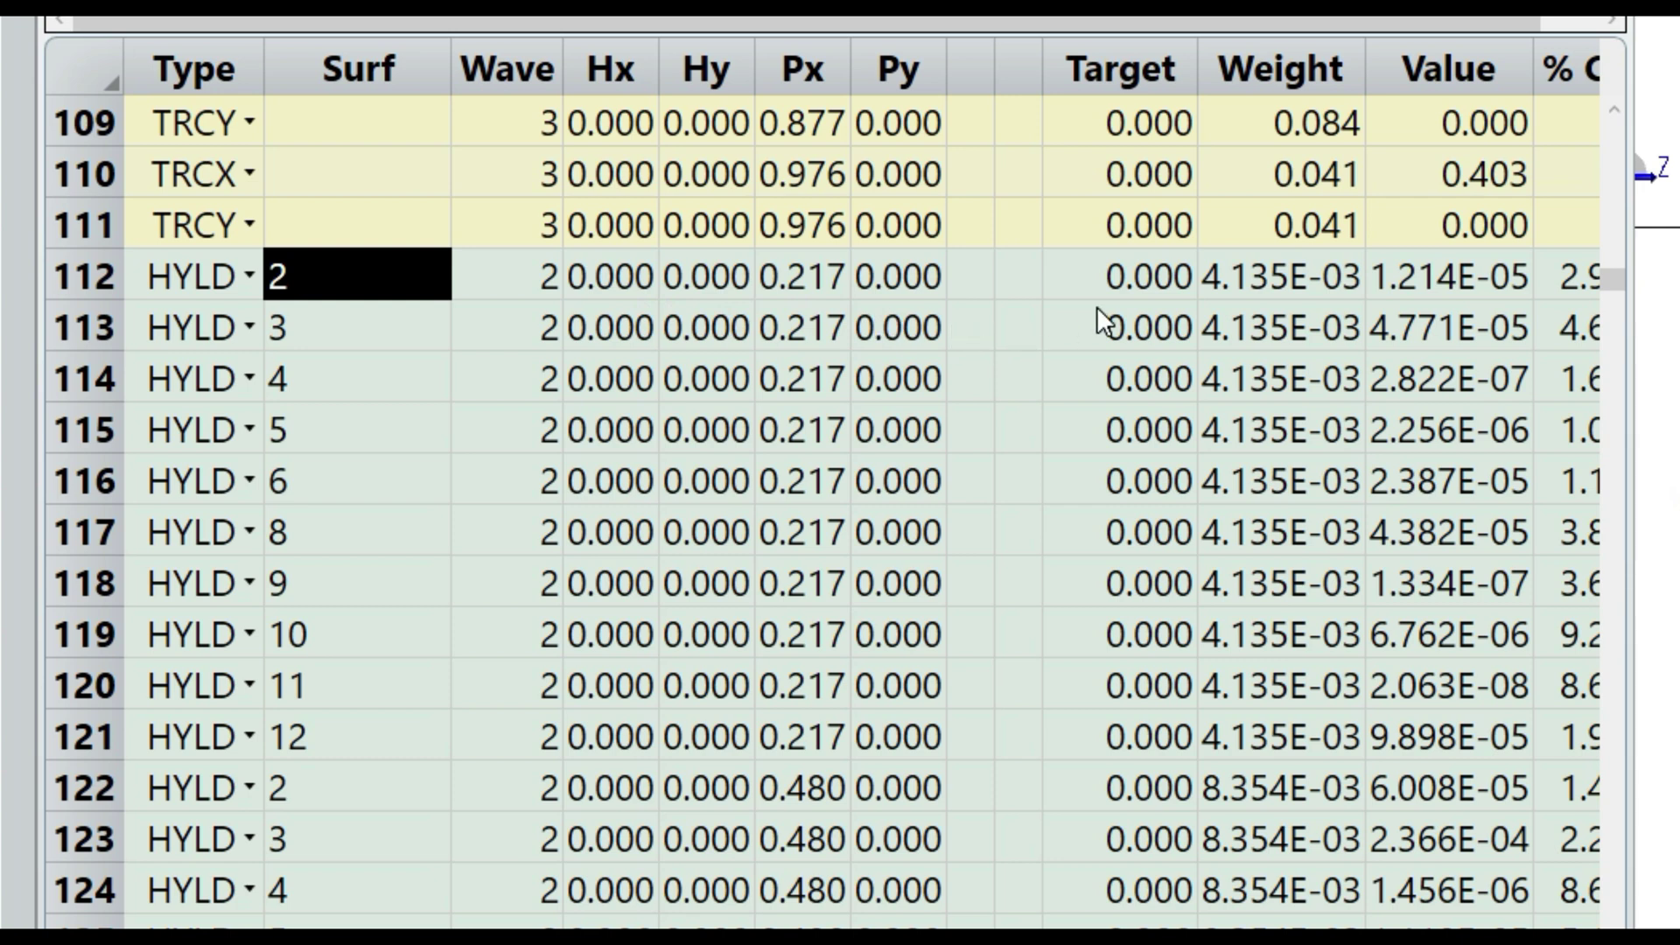
{"action": "left_click", "coordinate": [1304, 276]}
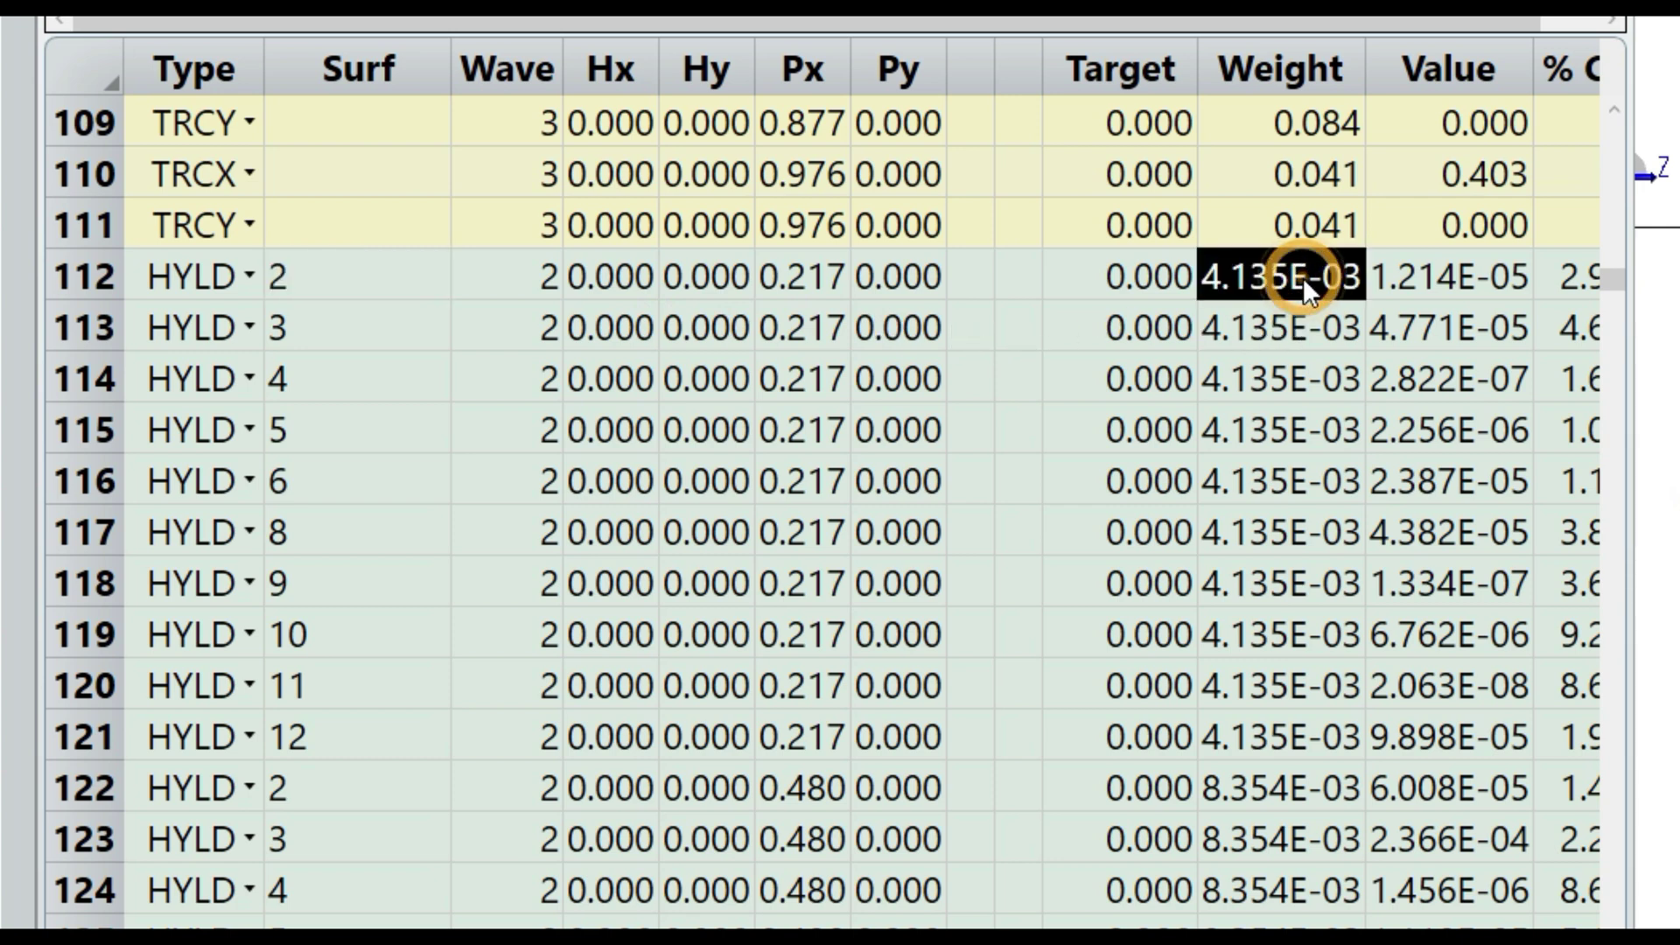
{"action": "left_click", "coordinate": [1225, 387]}
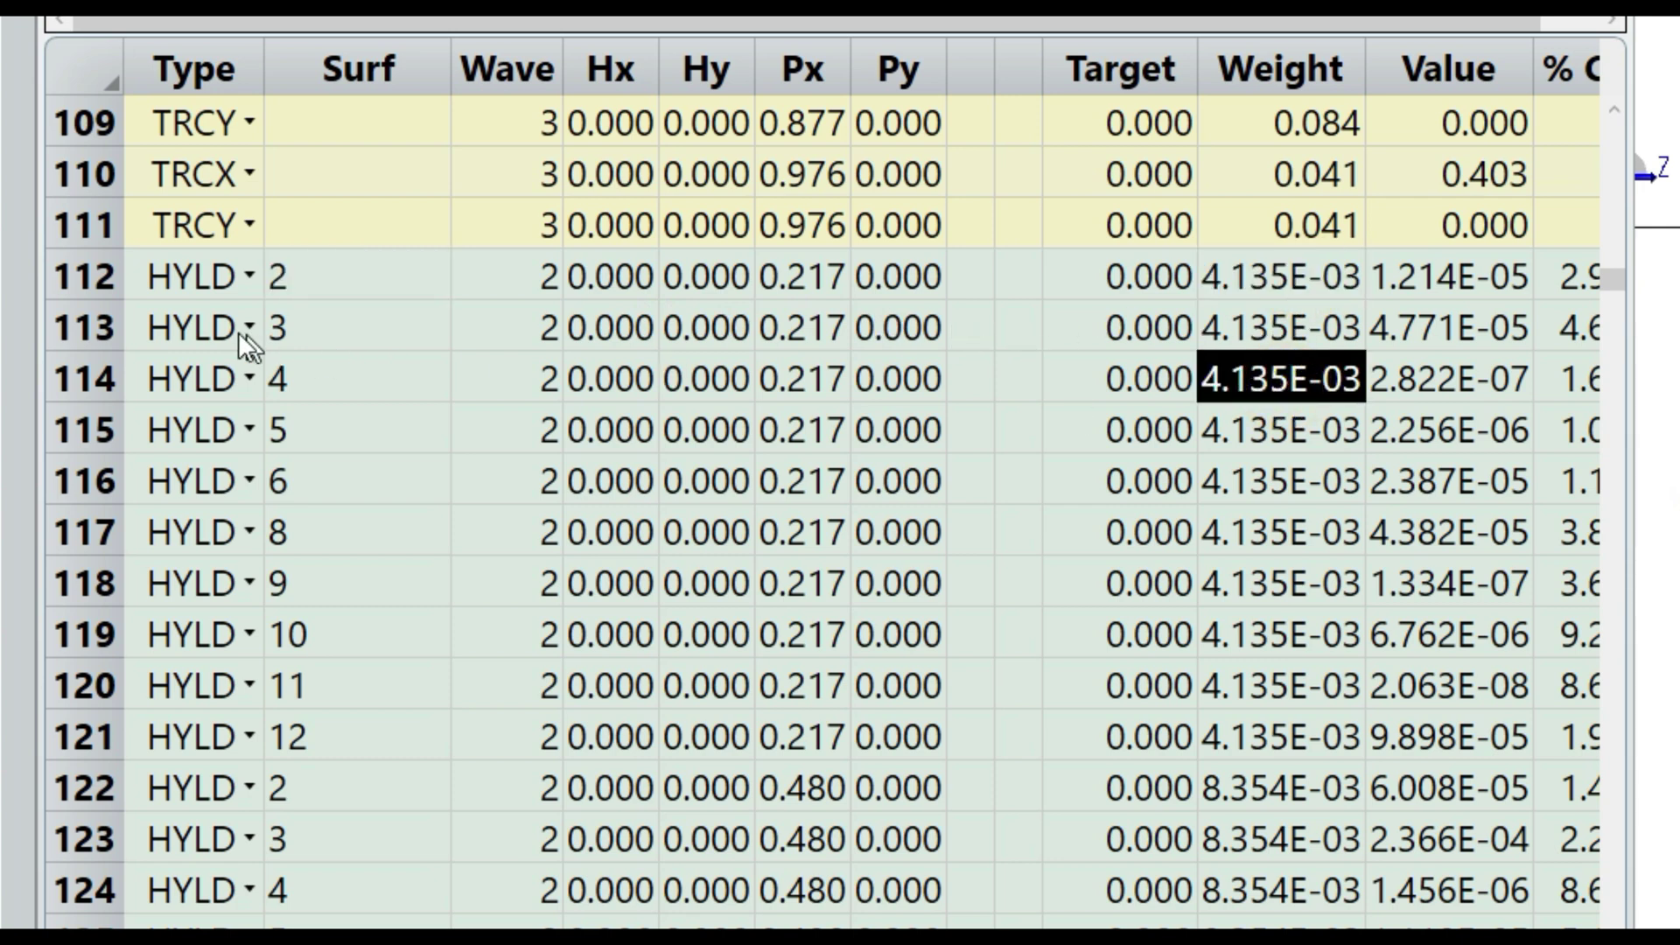
Browse the remaining HYLD operands down to the 'Operands for field 2.' row.
{"action": "left_click", "coordinate": [175, 277]}
{"action": "scroll", "coordinate": [700, 480], "scroll_direction": "down", "scroll_amount": 3}
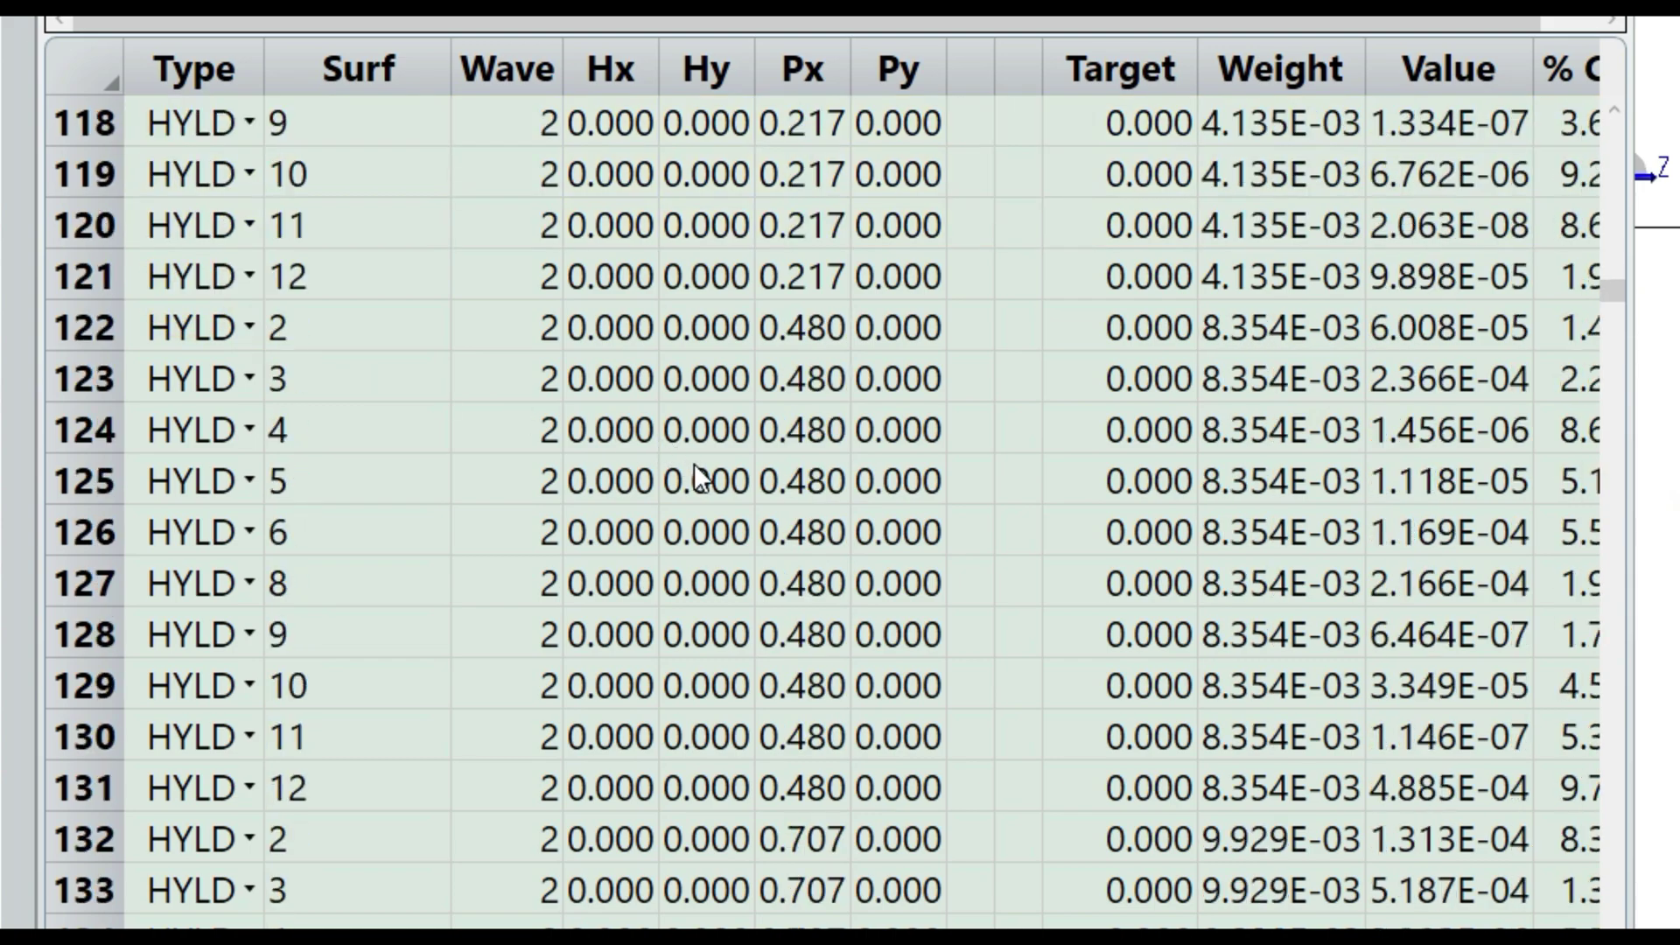
{"action": "scroll", "coordinate": [696, 471], "scroll_direction": "down", "scroll_amount": 10}
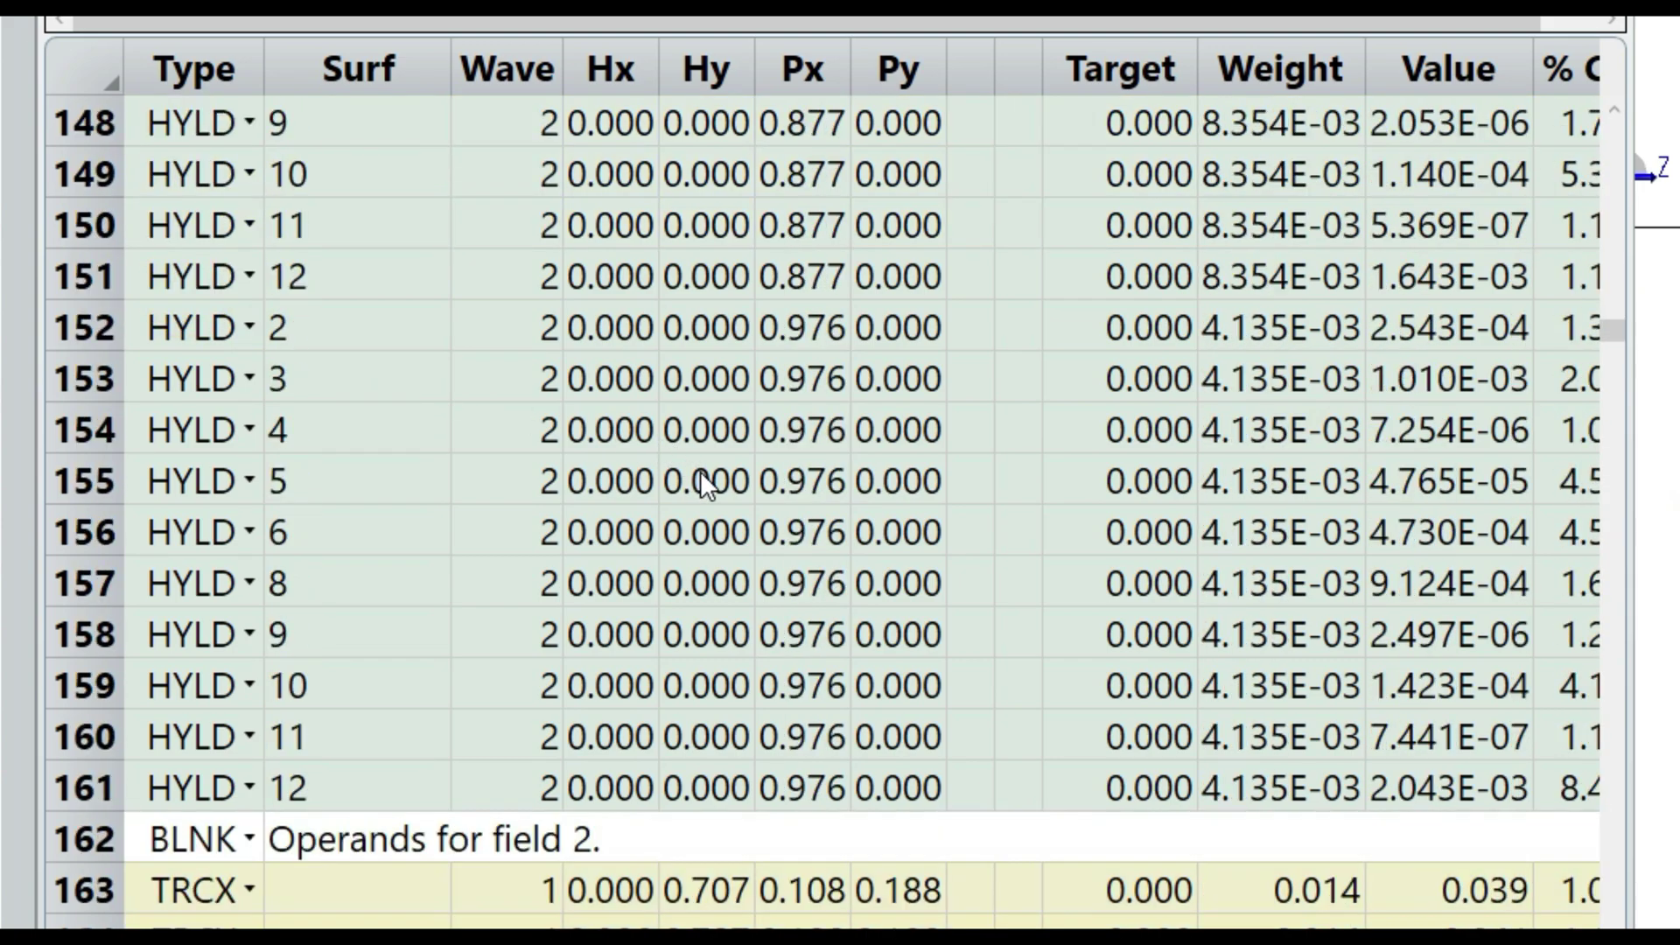
{"action": "scroll", "coordinate": [675, 465], "scroll_direction": "down", "scroll_amount": 4}
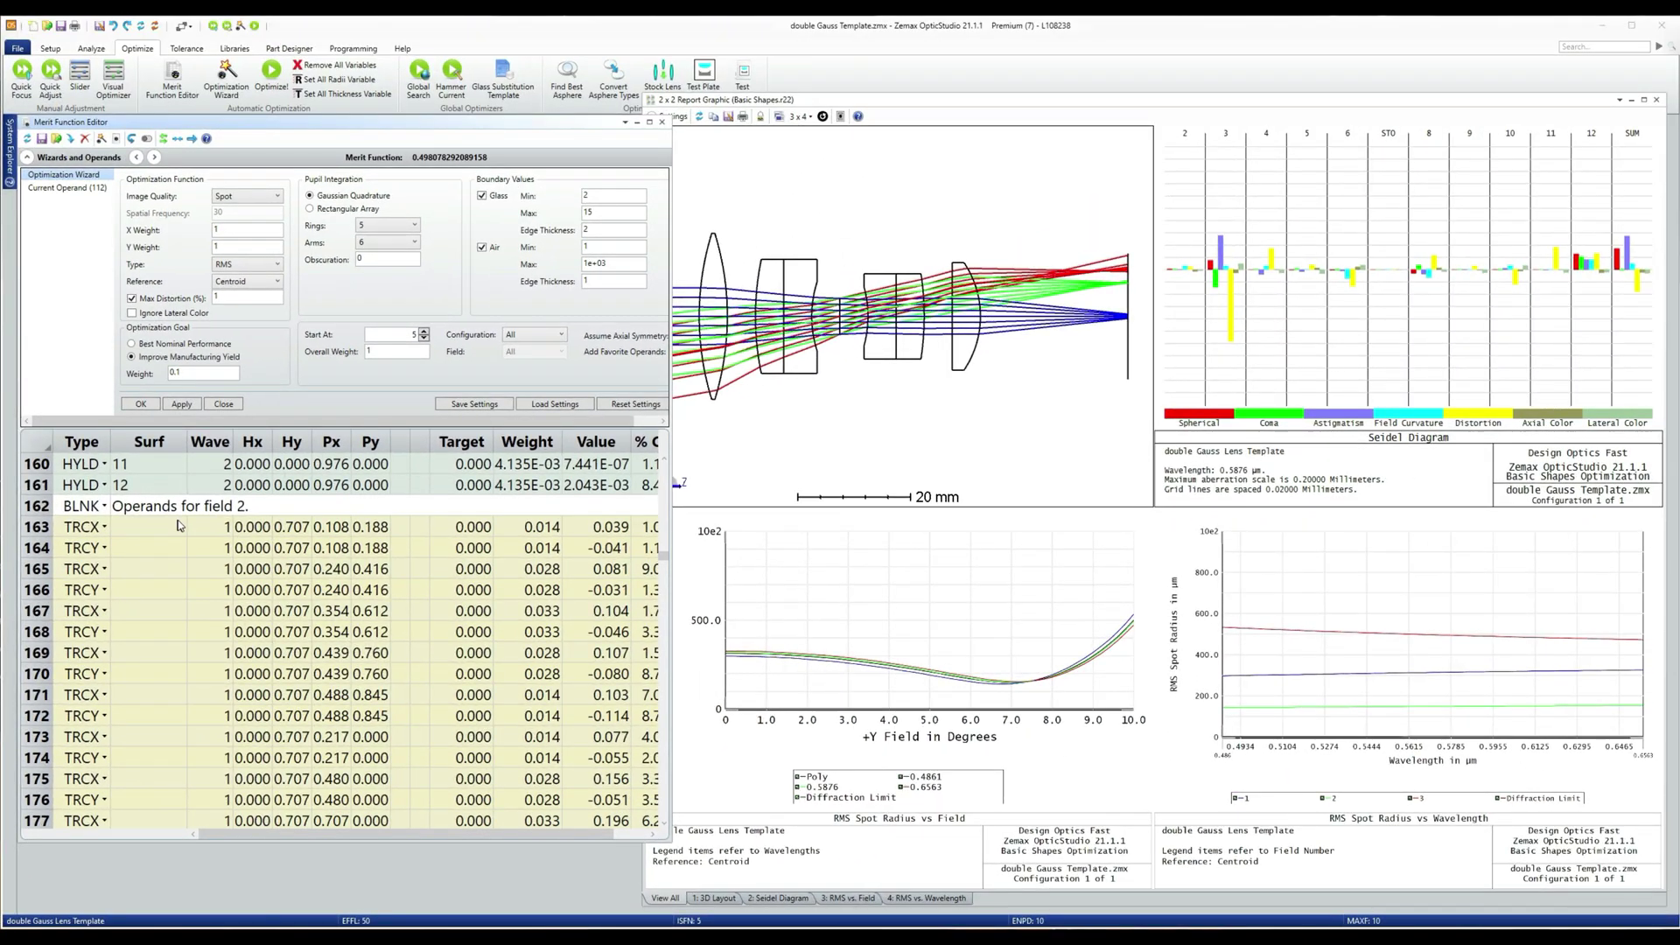
{"action": "left_click", "coordinate": [62, 505]}
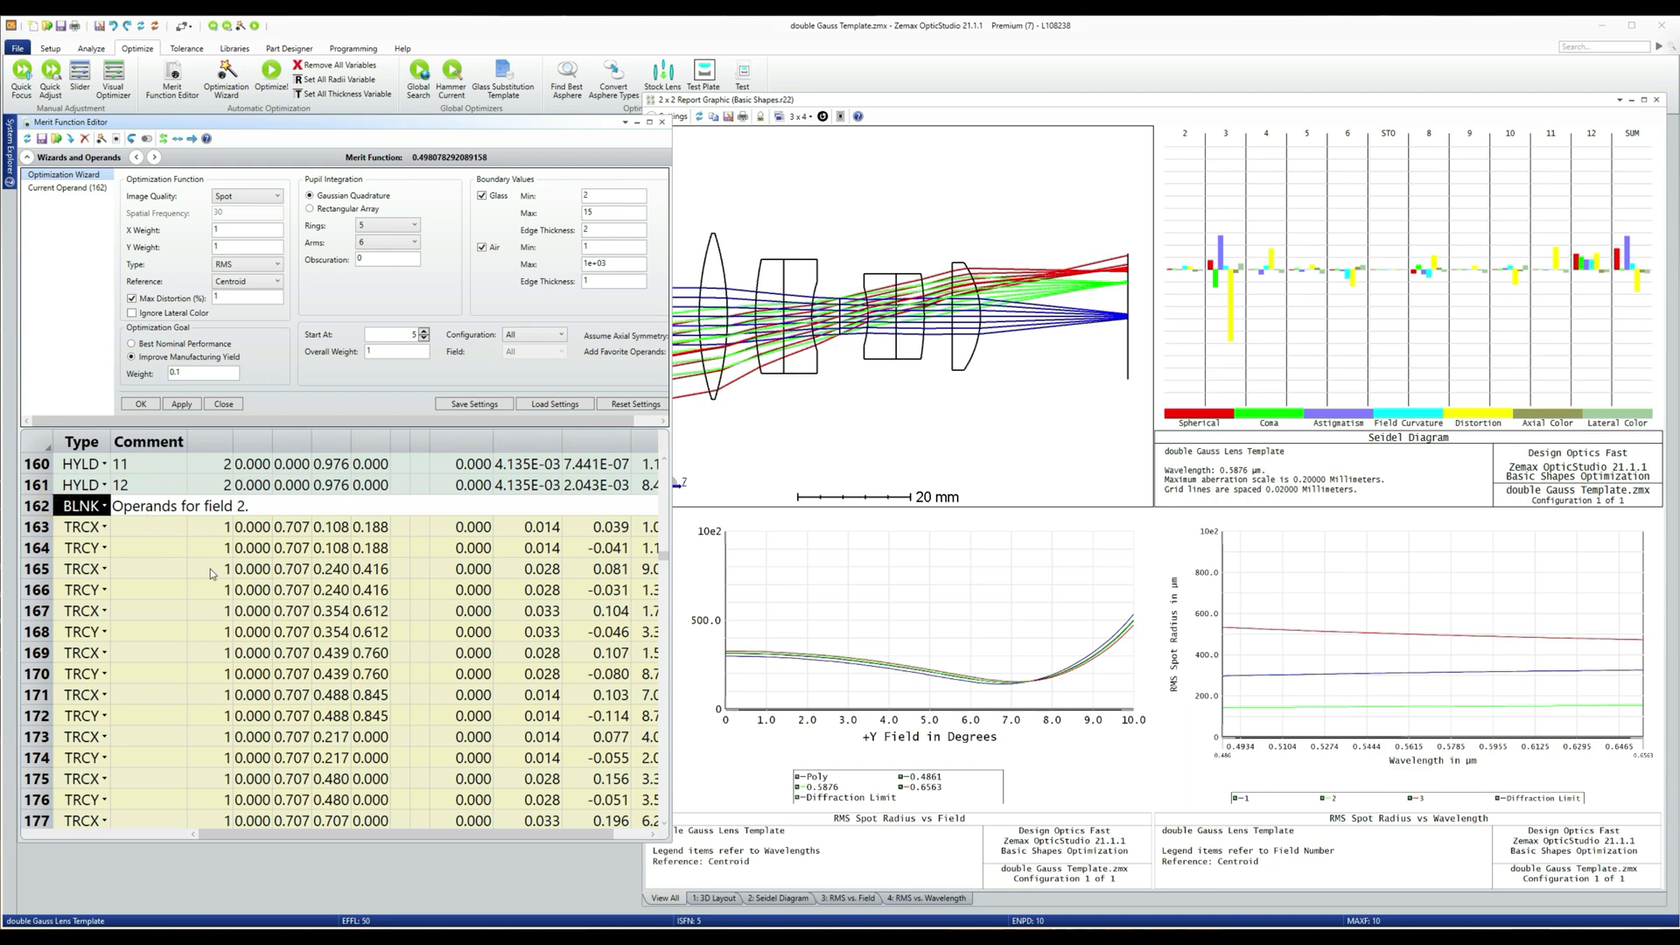